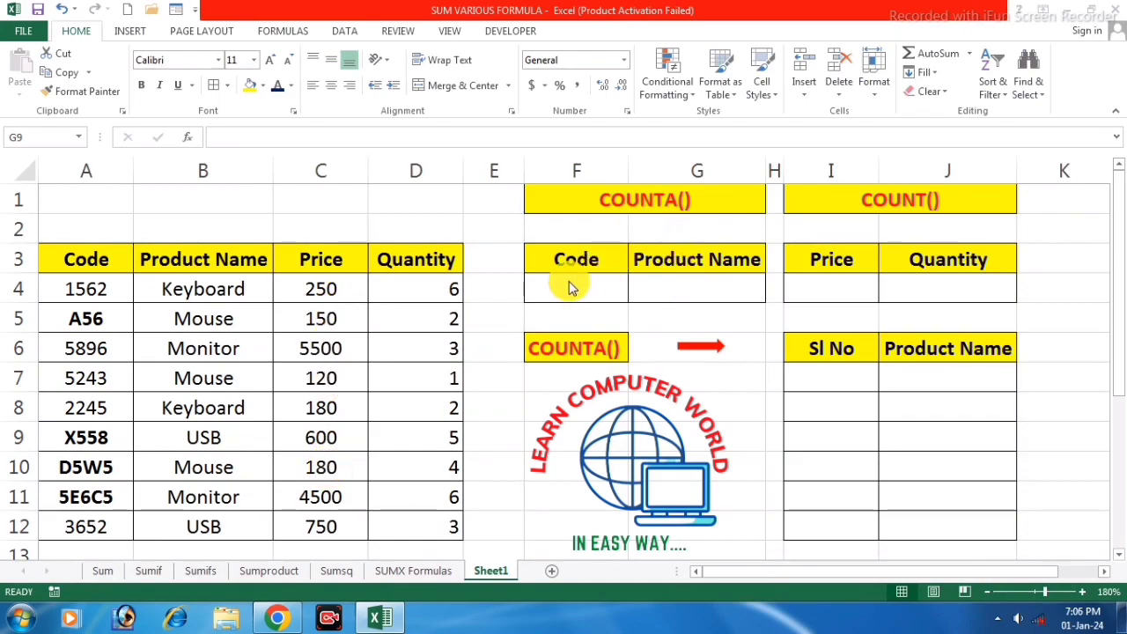
# Enter the formula =COUNT(A4:A12) in F4 to count the numeric entries in the Code column.
pyautogui.click(595, 285)
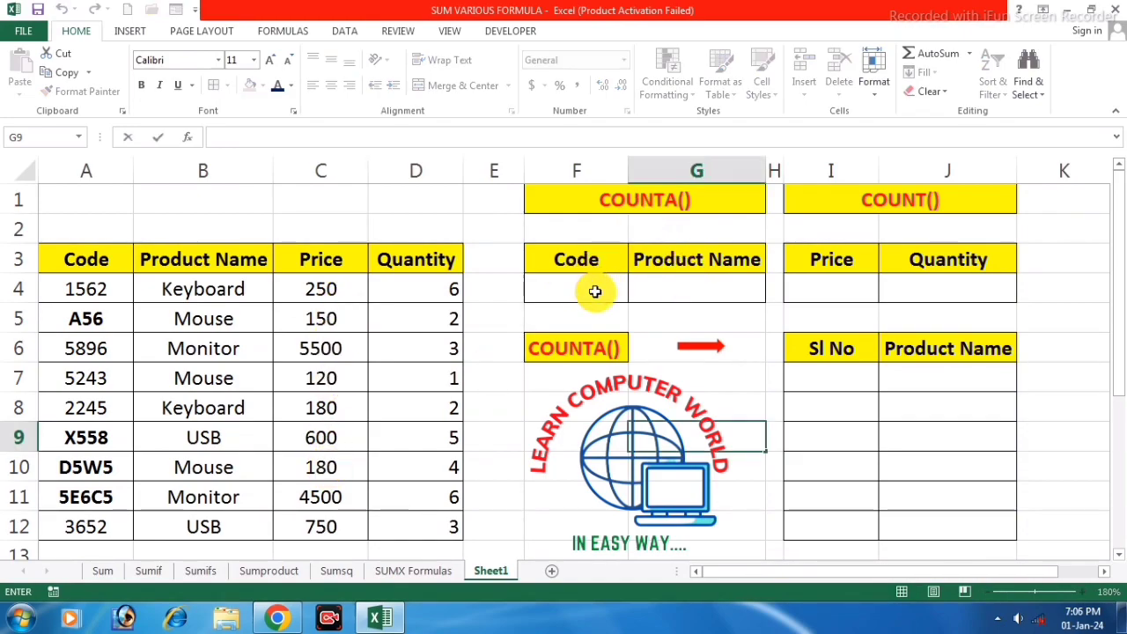
pyautogui.write('=coubn')
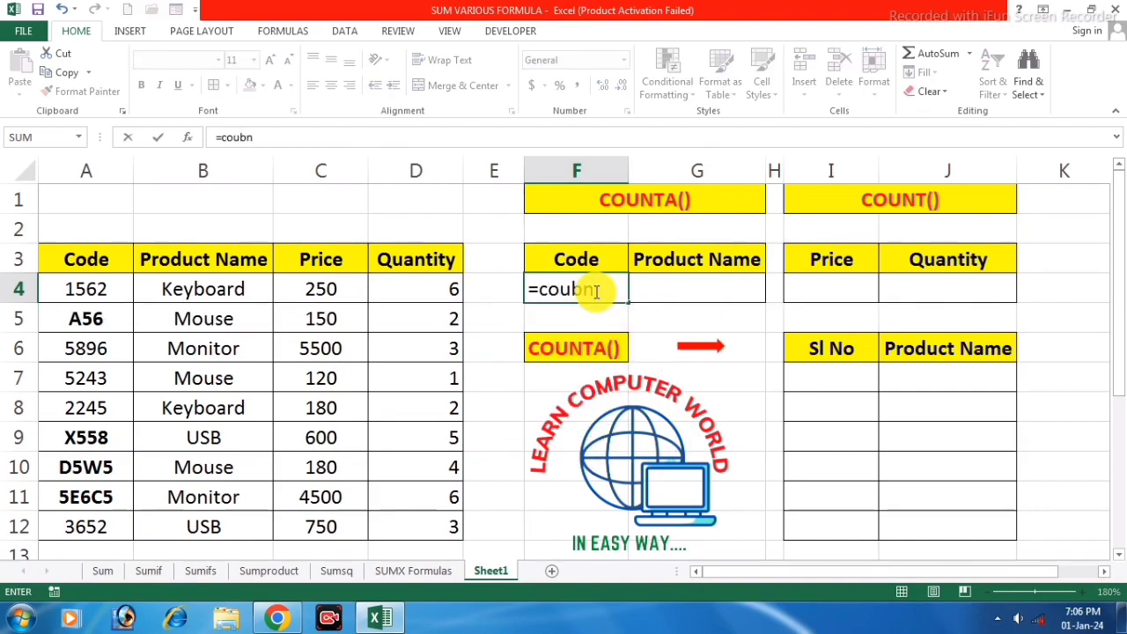
pyautogui.press('BackSpace')
pyautogui.press('BackSpace')
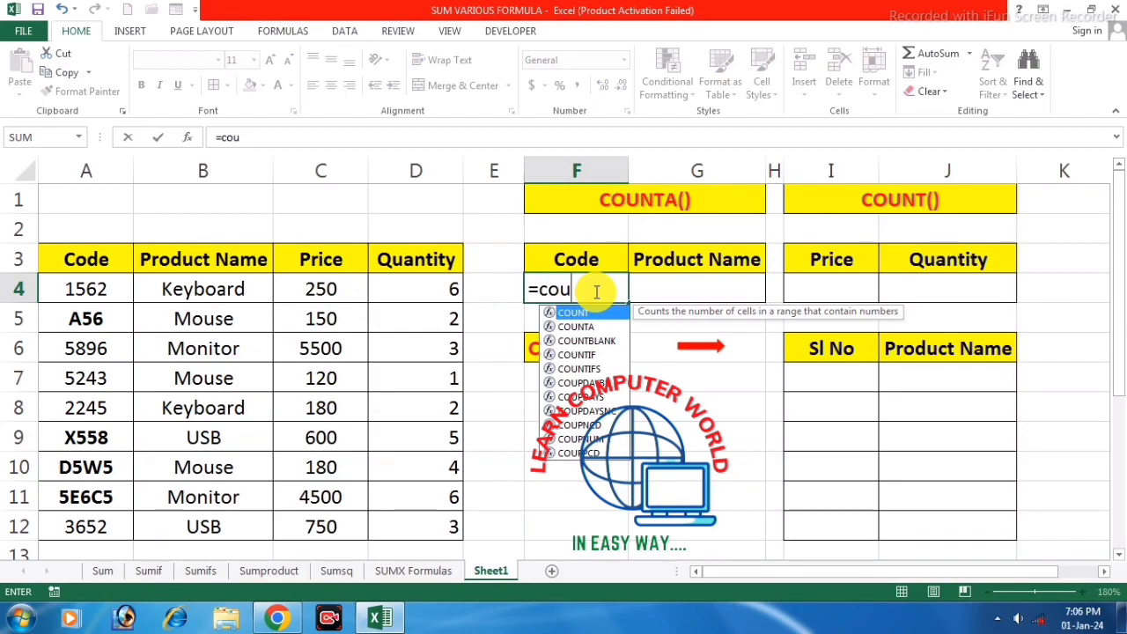
pyautogui.write('nt')
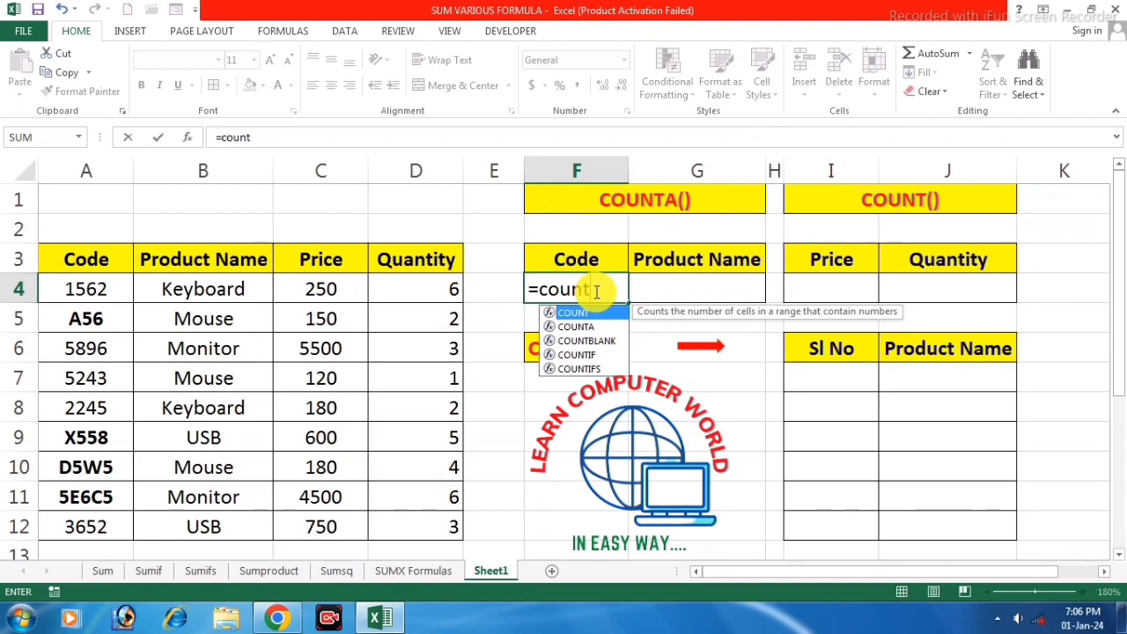
pyautogui.write('(')
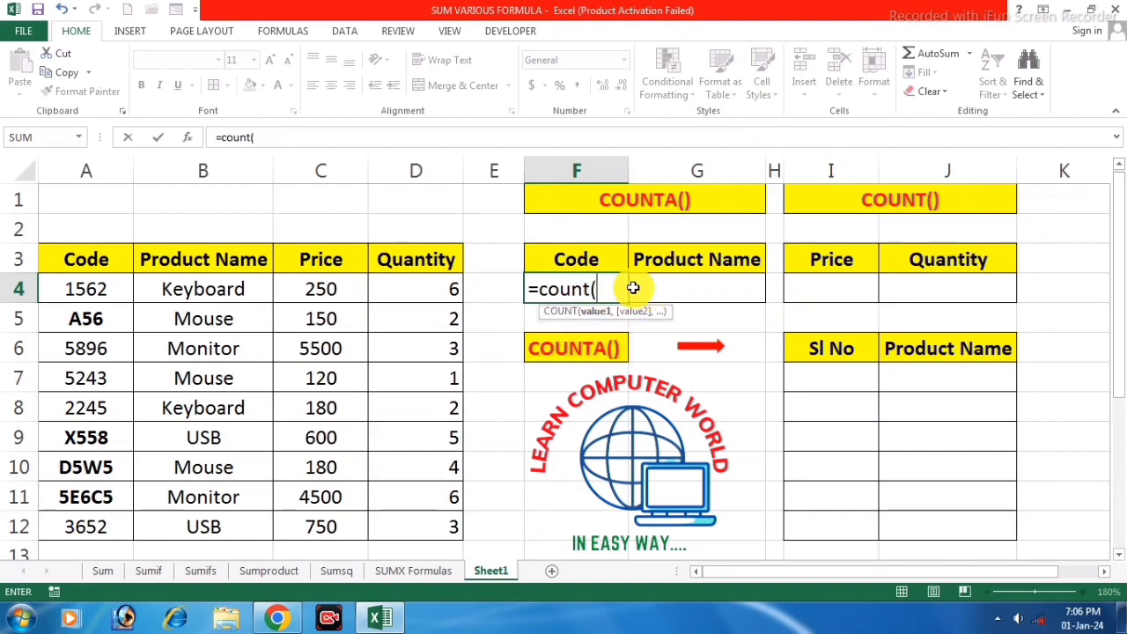
pyautogui.moveTo(86, 291); pyautogui.dragTo(85, 525)
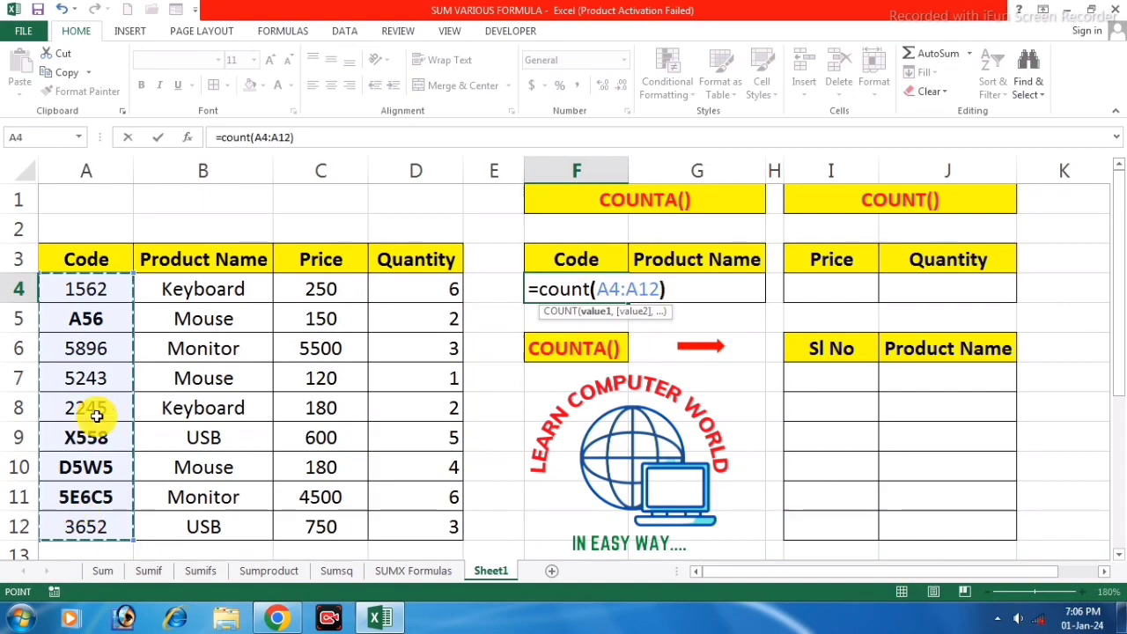
pyautogui.press('Return')
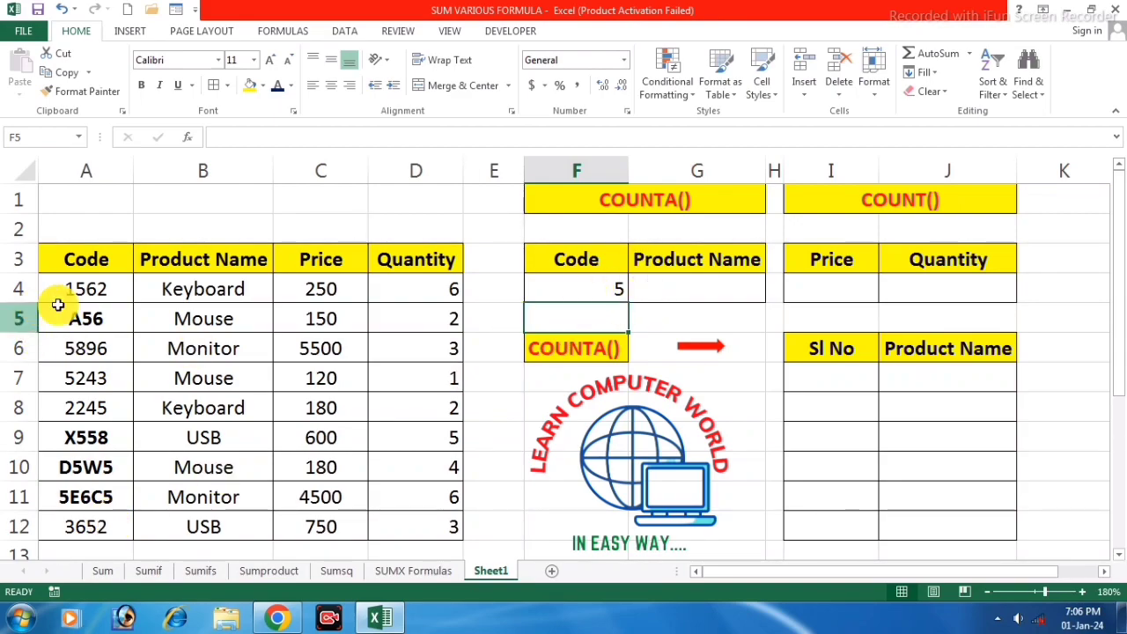
# Change the function in F4 from COUNT to COUNTA, keeping the range A4:A12.
pyautogui.click(595, 289)
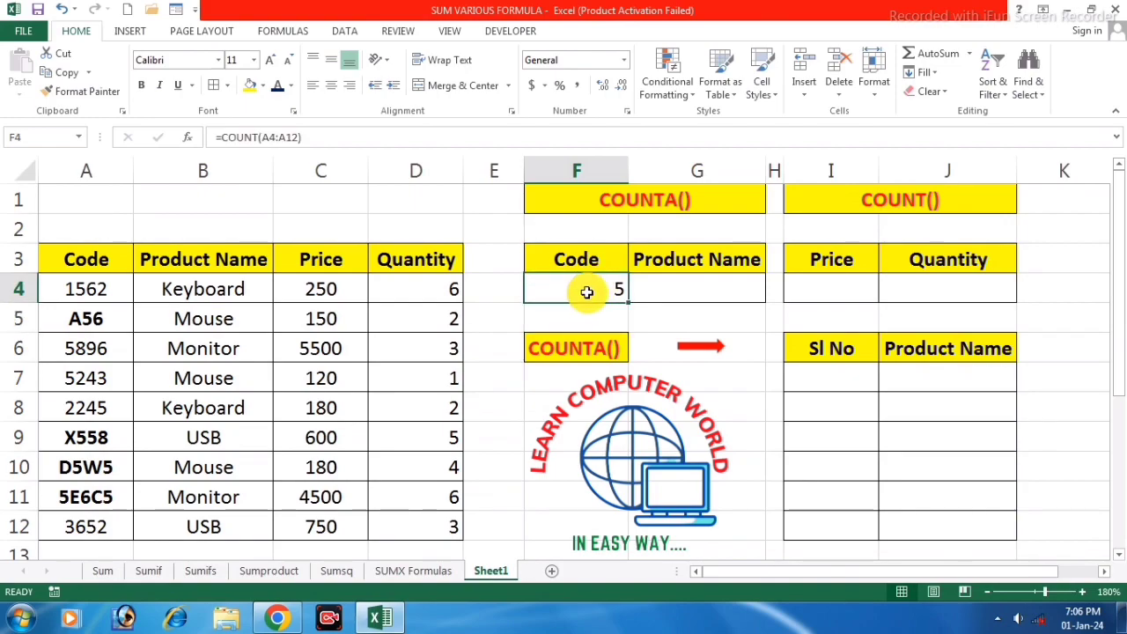
pyautogui.doubleClick(609, 288)
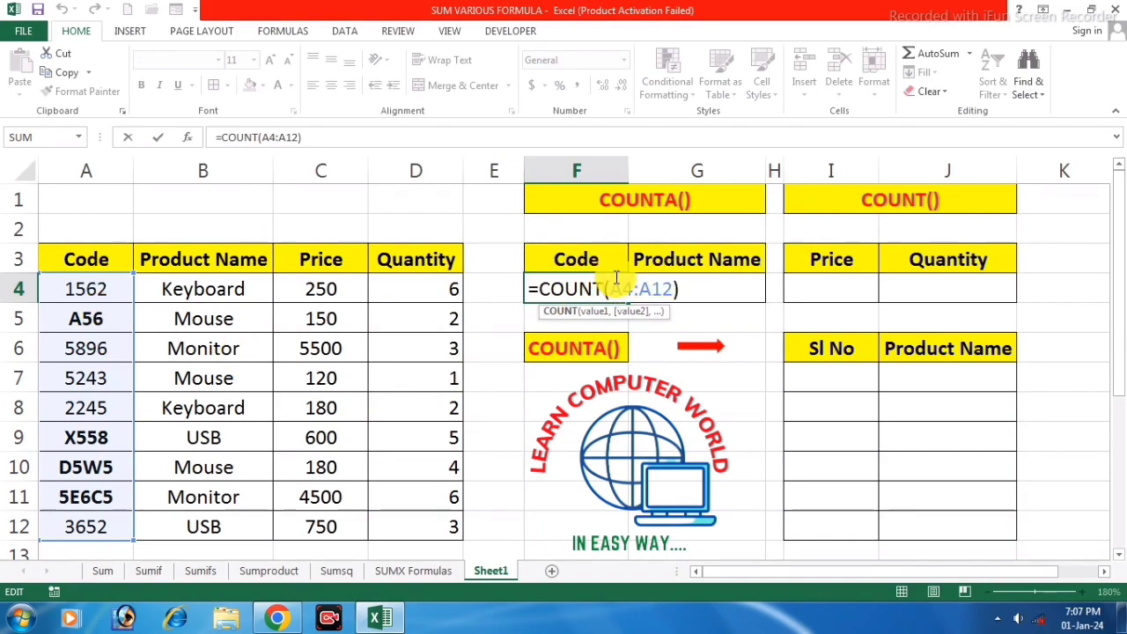
pyautogui.write('A')
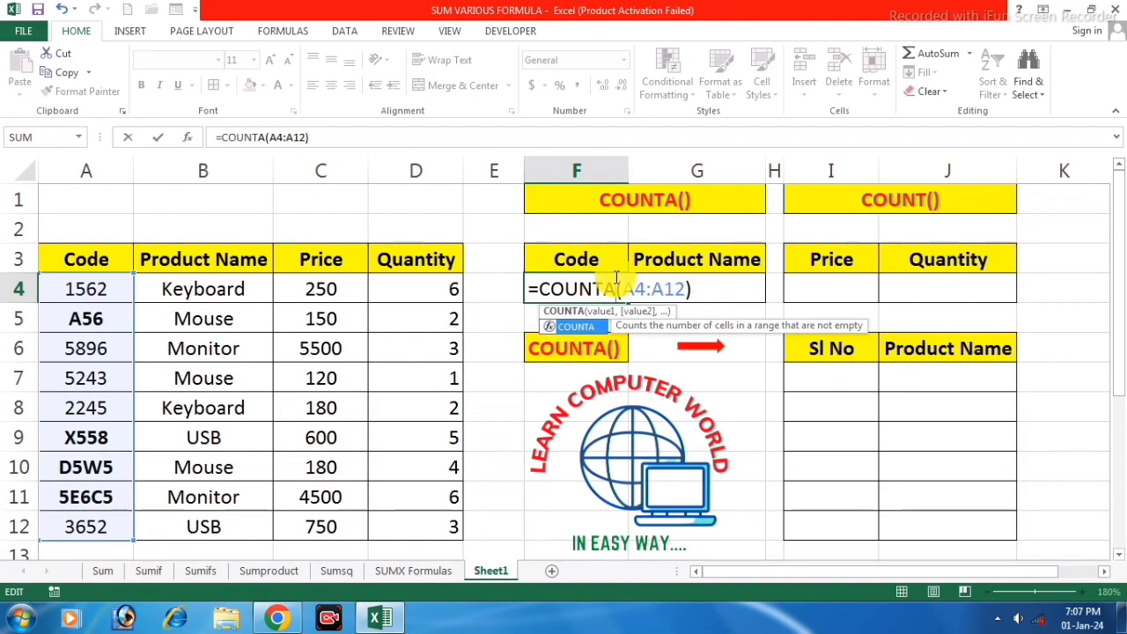
pyautogui.press('Return')
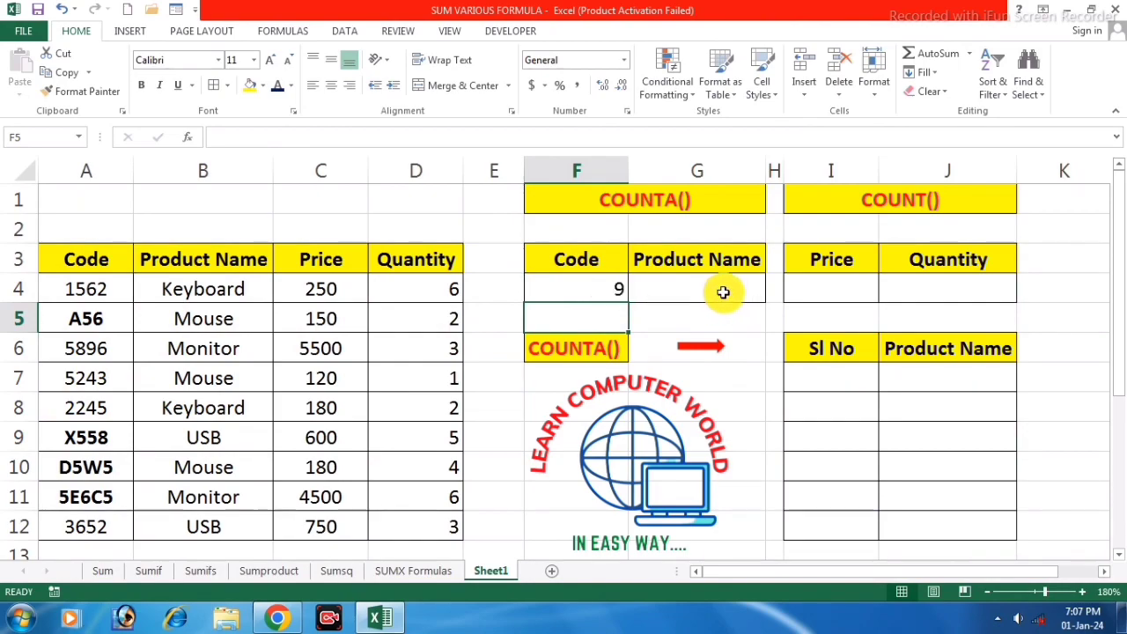
# Center the contents of F4:G4 horizontally.
pyautogui.moveTo(604, 290); pyautogui.dragTo(685, 289)
pyautogui.click(331, 85)
pyautogui.click(678, 295)
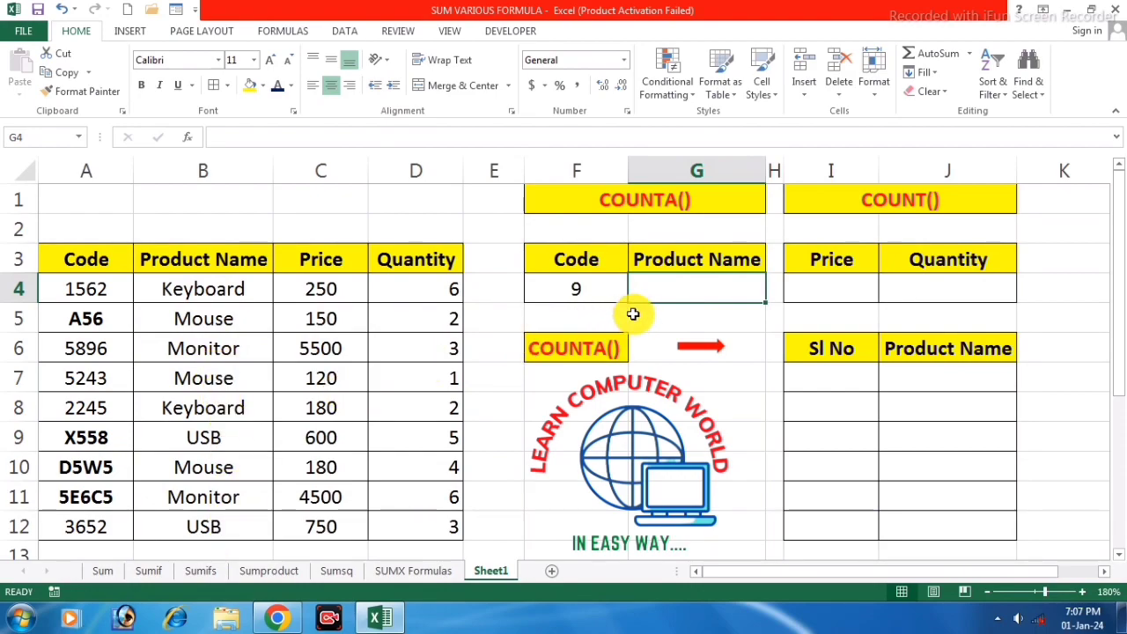
pyautogui.click(684, 290)
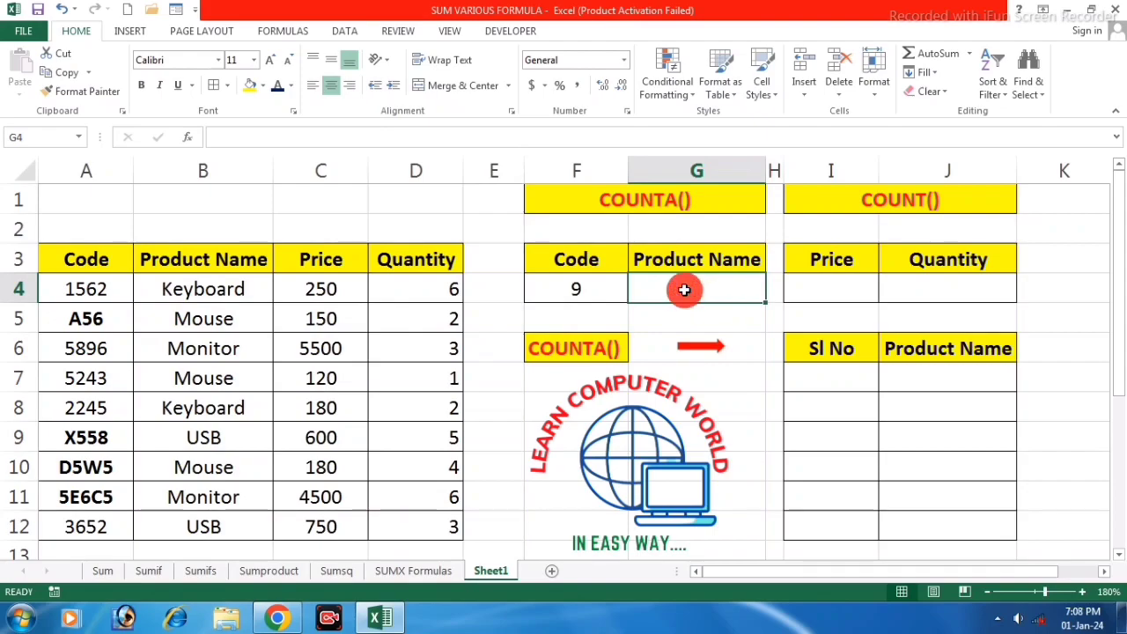
# Fill the COUNTA formula from F4 across into G4 and inspect the range it references.
pyautogui.click(606, 289)
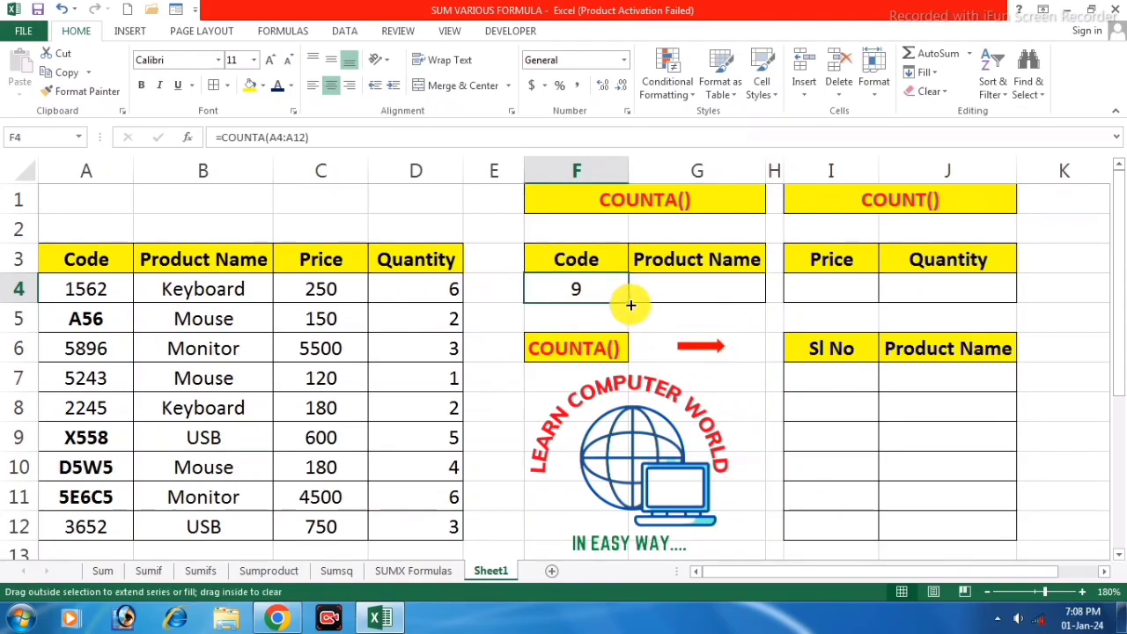
pyautogui.moveTo(715, 305); pyautogui.dragTo(711, 299)
pyautogui.click(704, 292)
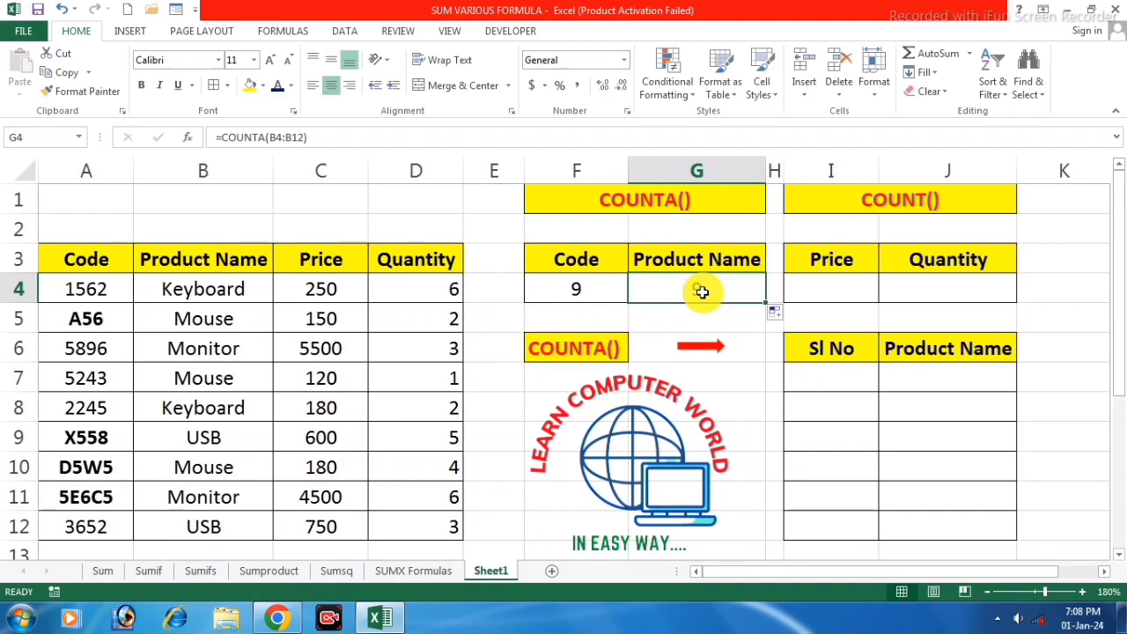
pyautogui.doubleClick(694, 284)
pyautogui.click(700, 288)
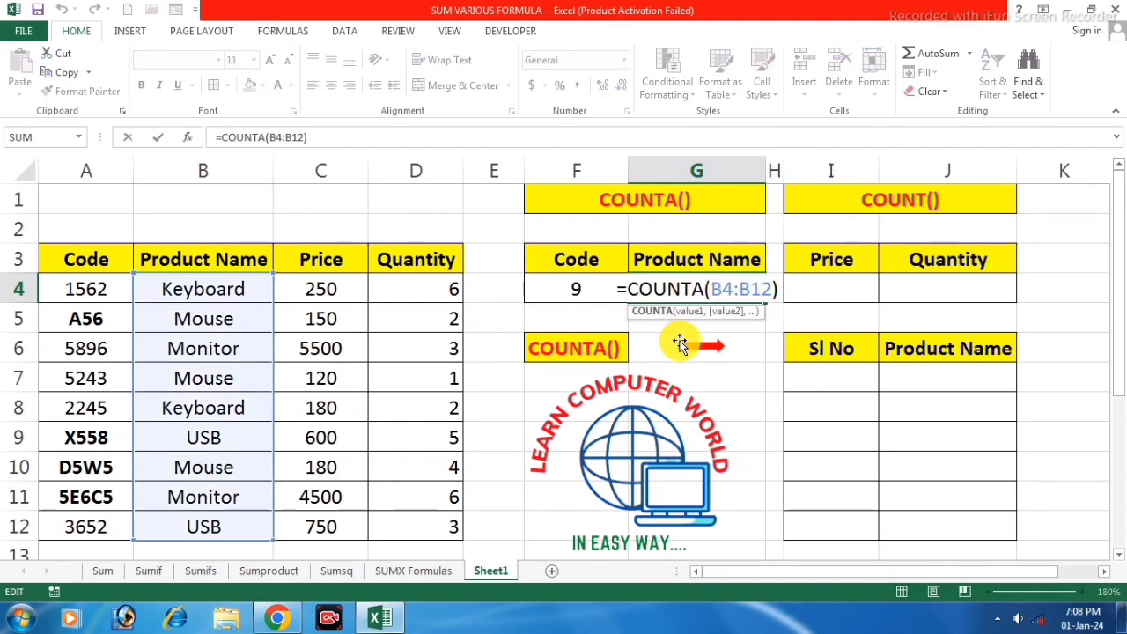
pyautogui.press('Return')
# Enter the formula =COUNT(B4:B12) in G4 for the Product Name column.
pyautogui.click(740, 288)
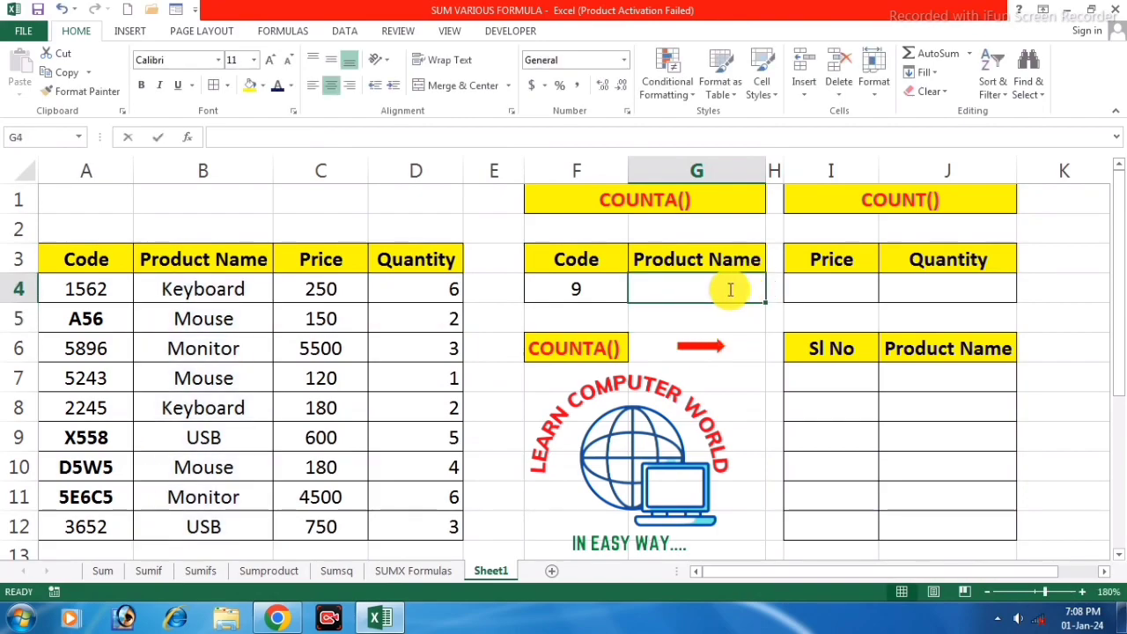
pyautogui.write('=count(')
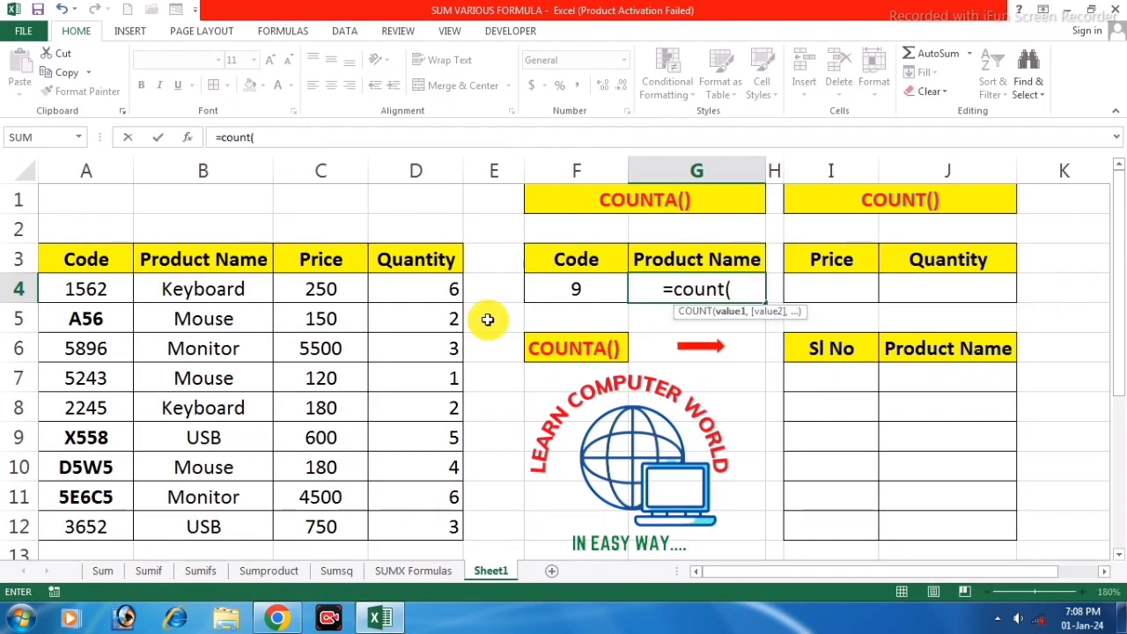
pyautogui.click(224, 289)
pyautogui.moveTo(224, 331); pyautogui.dragTo(226, 516)
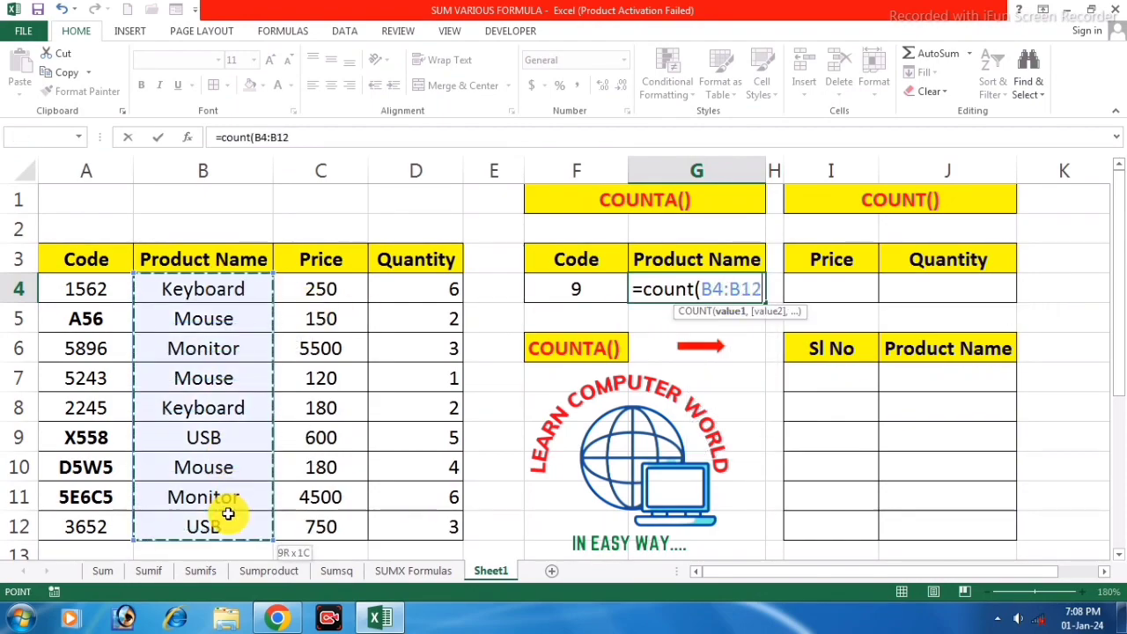
pyautogui.write(')')
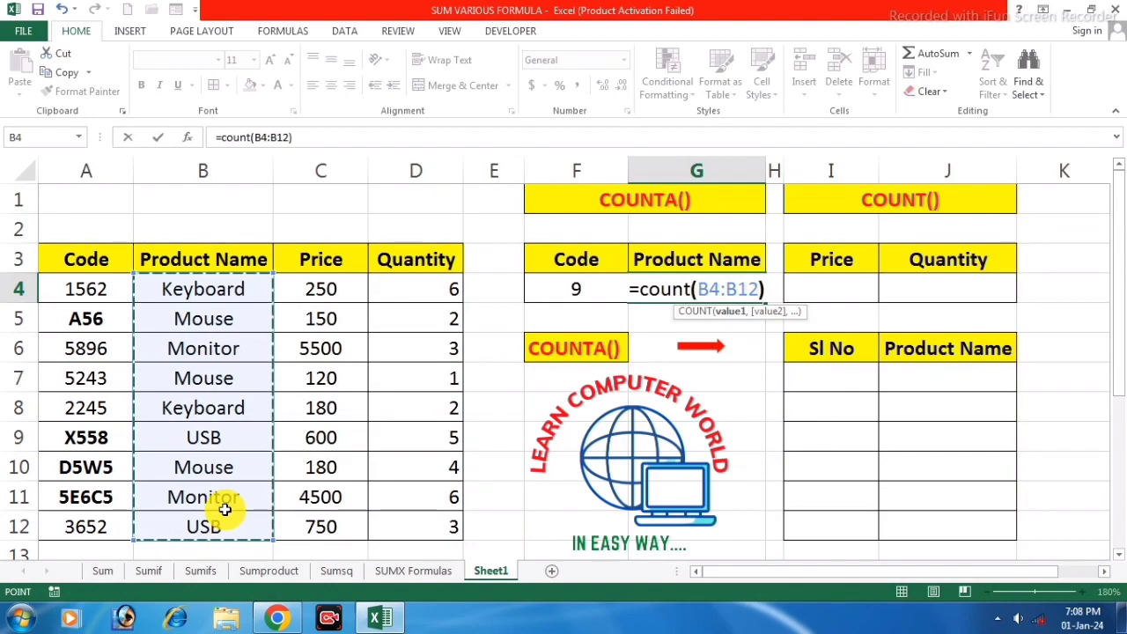
pyautogui.press('Return')
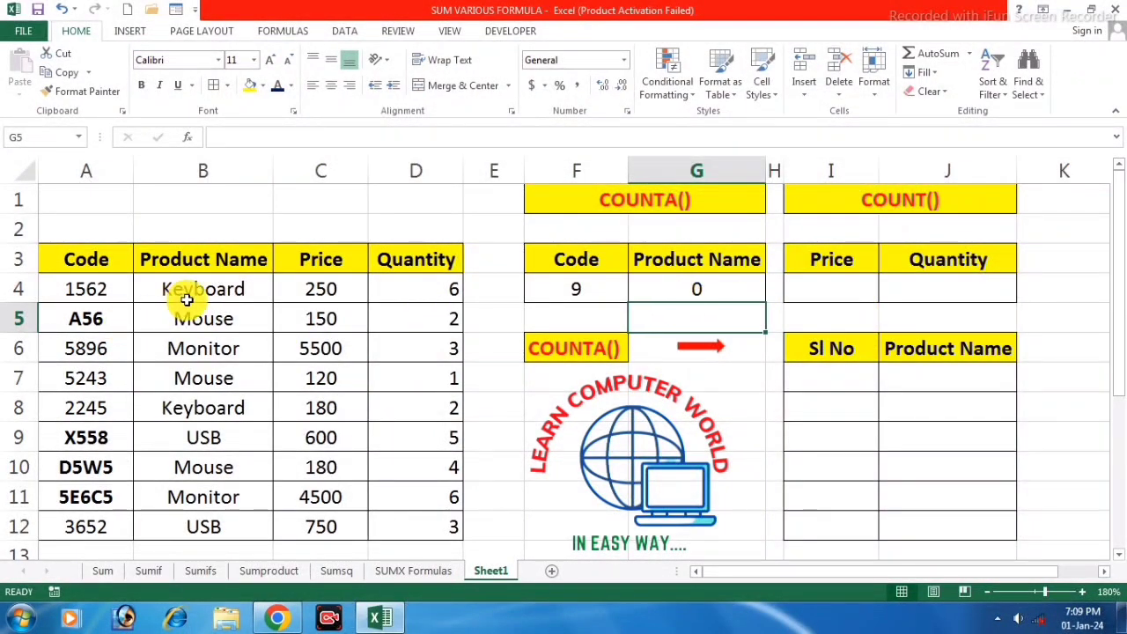
# Change the function in G4 from COUNT to COUNTA, keeping the range B4:B12.
pyautogui.click(699, 290)
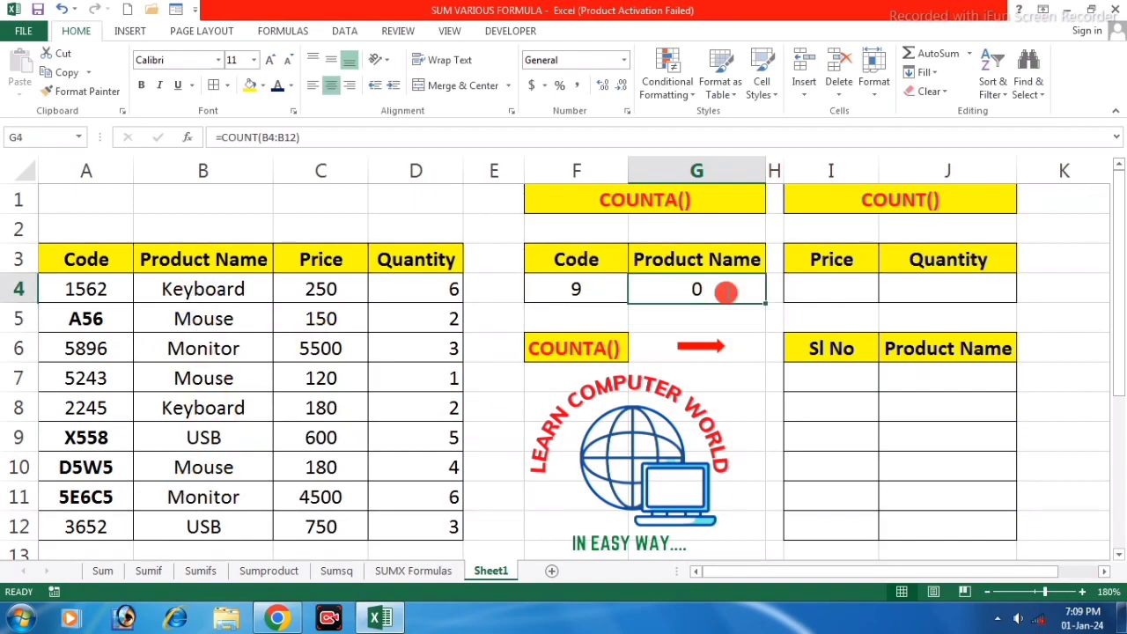
pyautogui.doubleClick(699, 294)
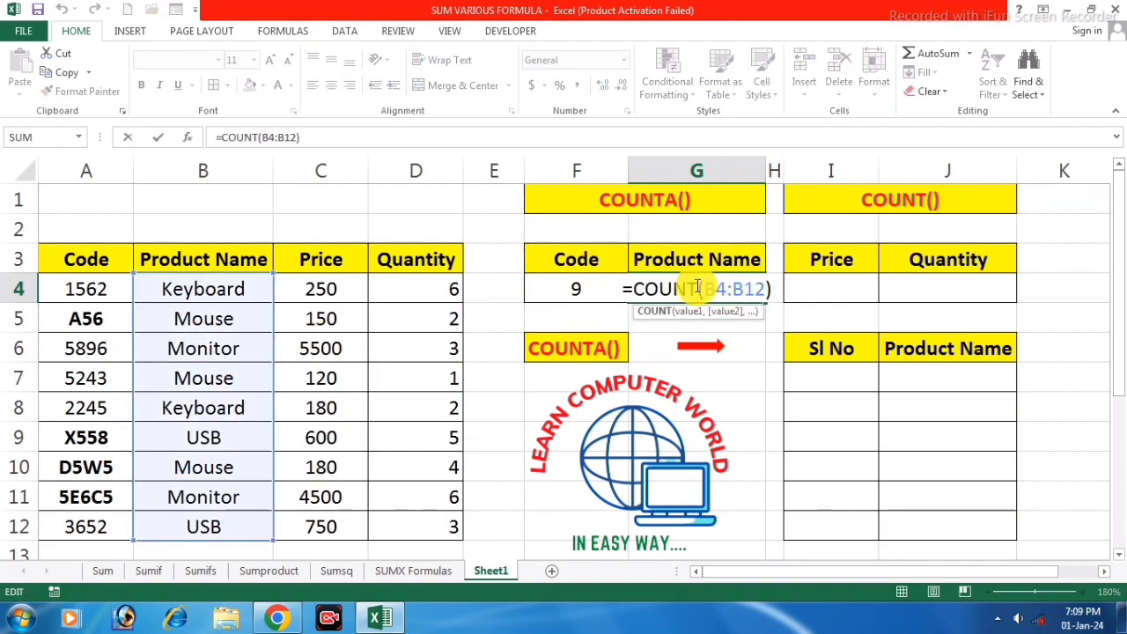
pyautogui.write('A')
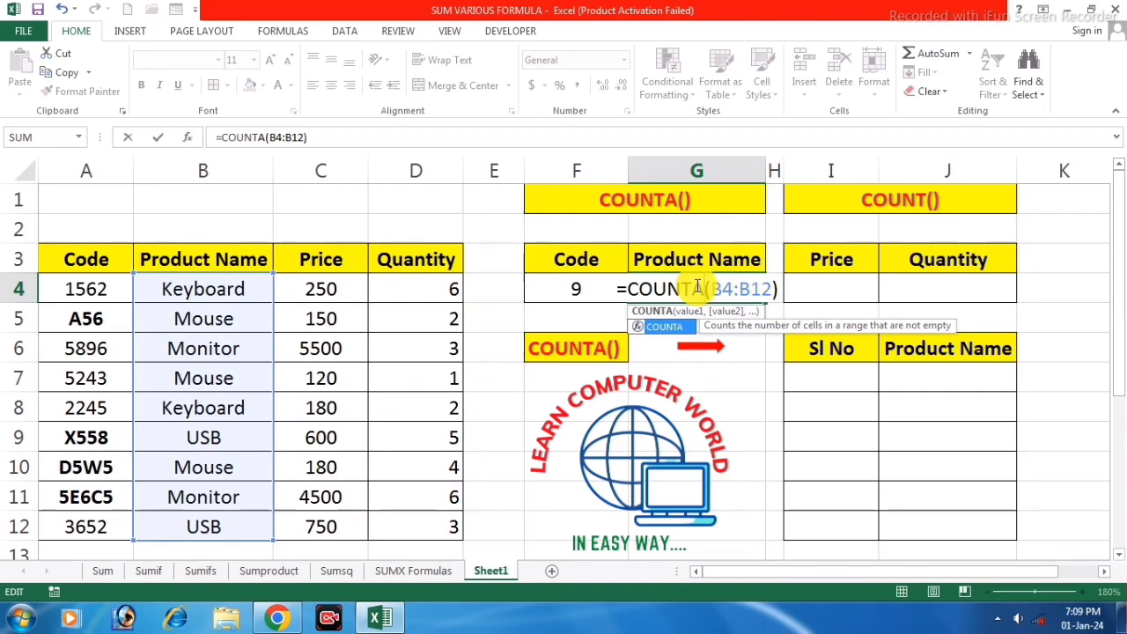
pyautogui.press('Return')
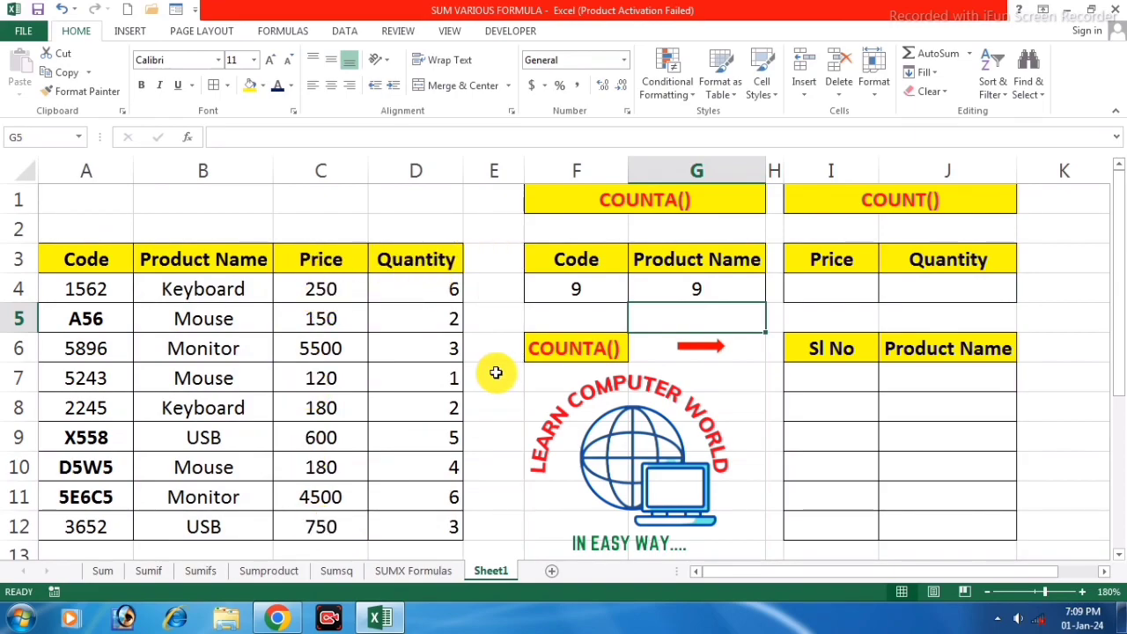
# Enter the formula =COUNT(C4:C12) in I4 to count the numeric entries in the Price column.
pyautogui.click(837, 290)
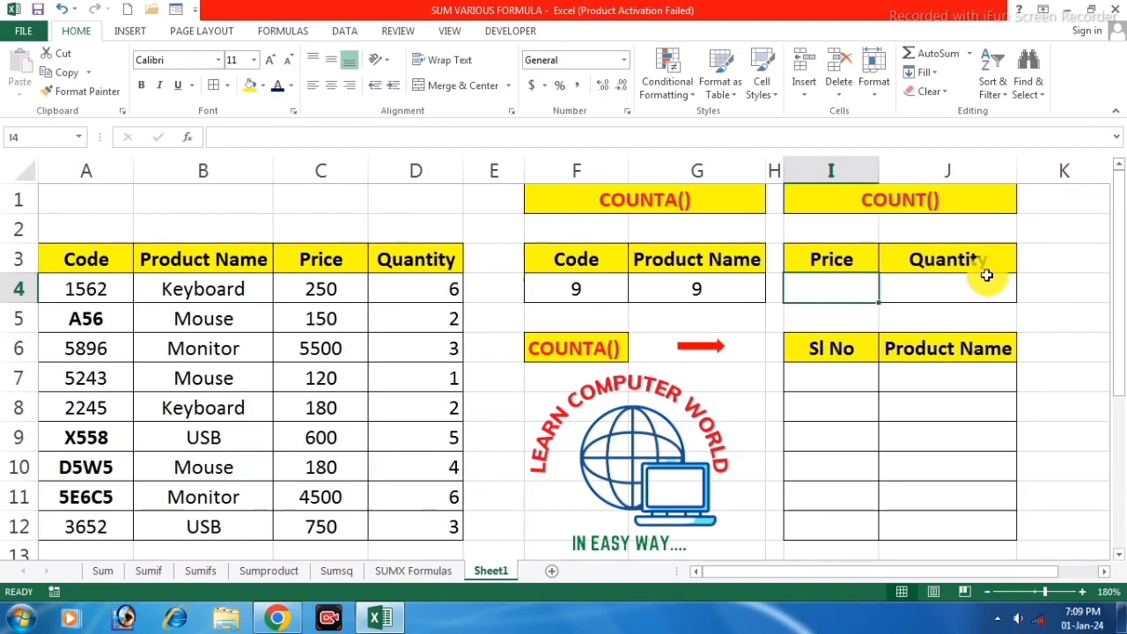
pyautogui.write('=')
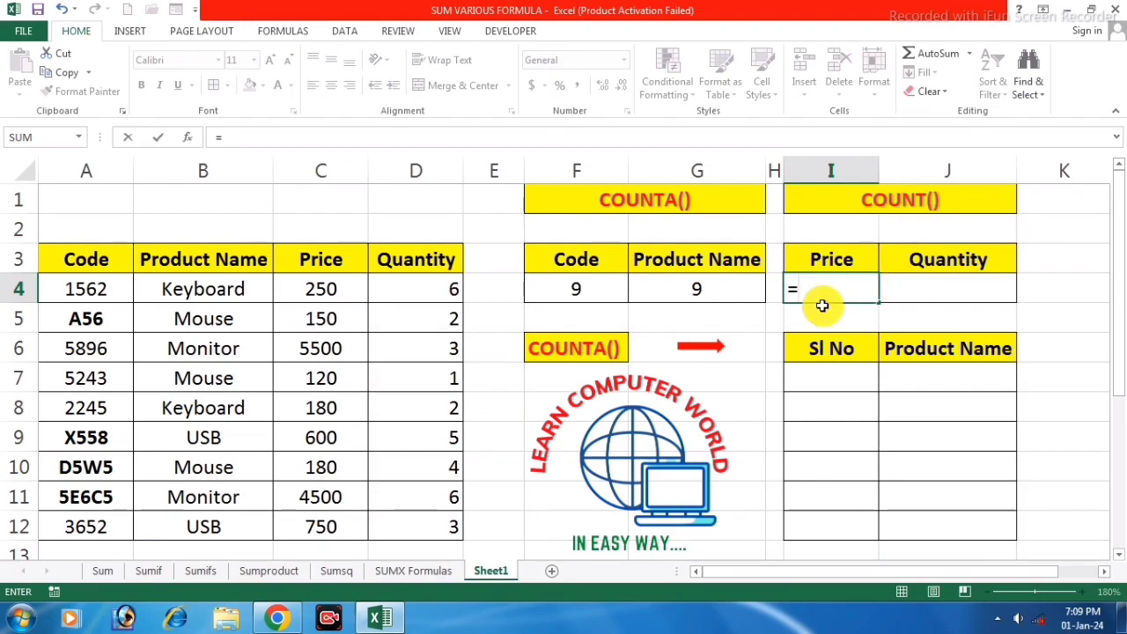
pyautogui.write('cou')
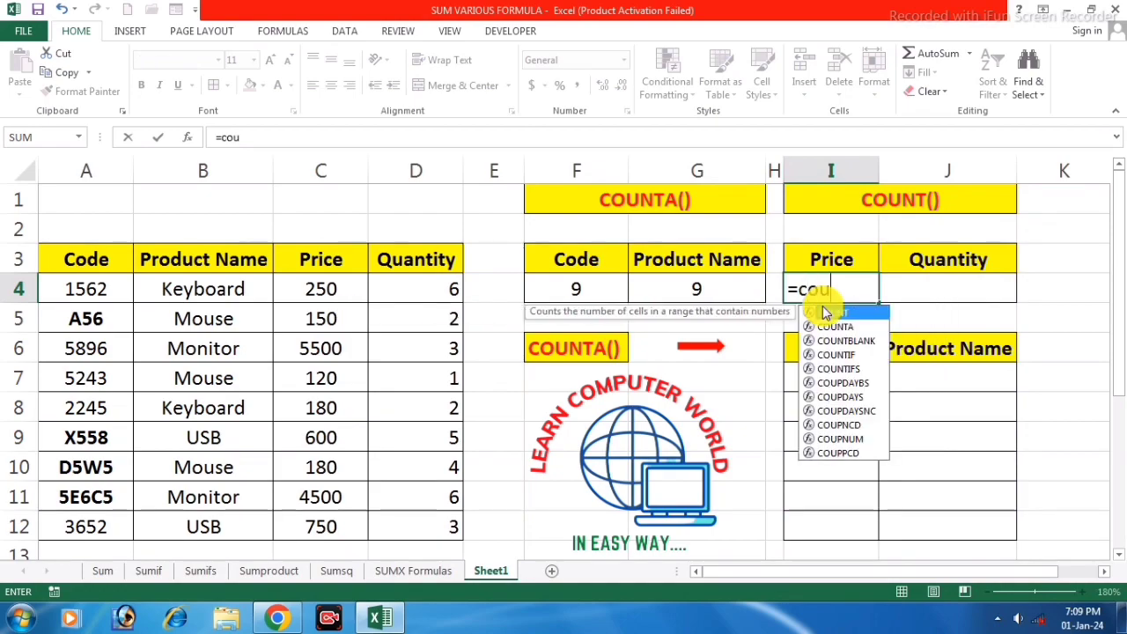
pyautogui.write('nt(')
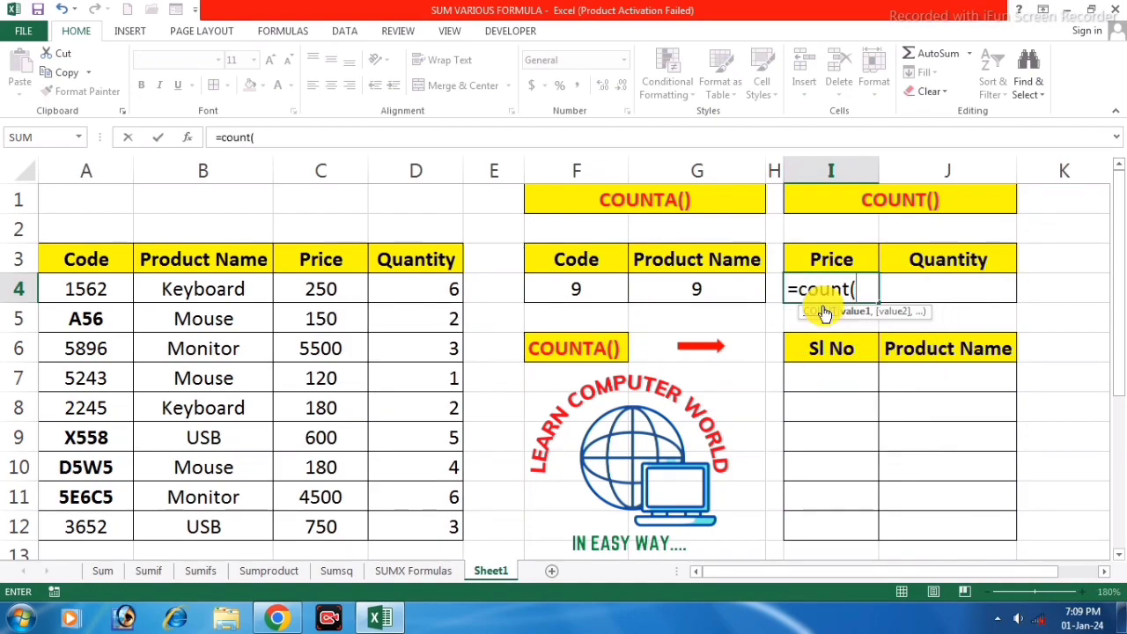
pyautogui.moveTo(320, 291); pyautogui.dragTo(319, 527)
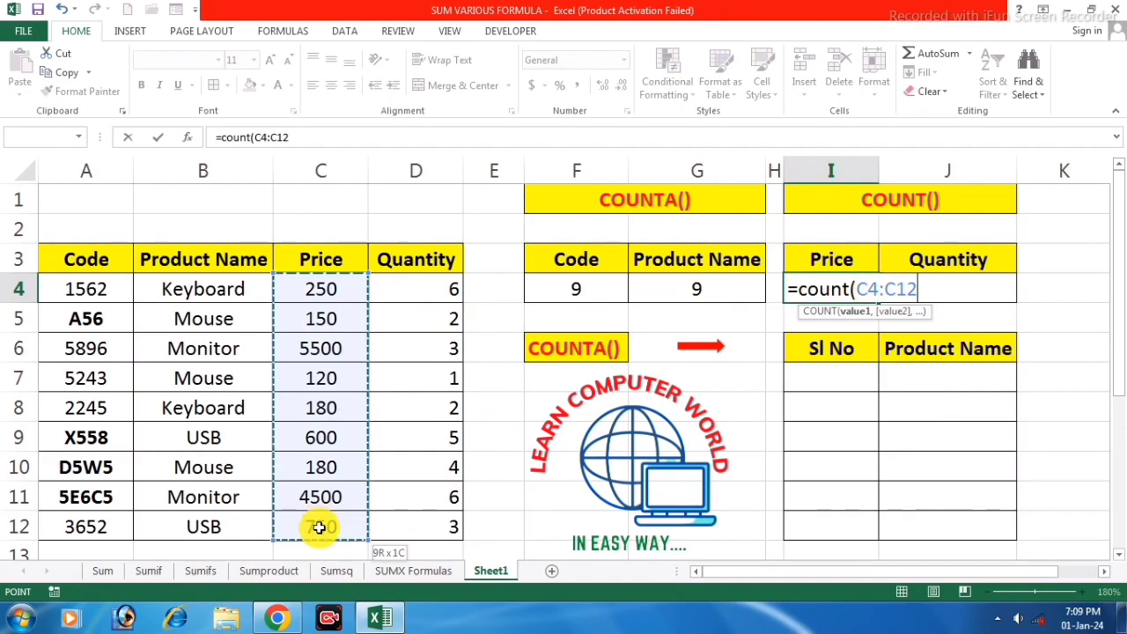
pyautogui.write(')')
pyautogui.press('Return')
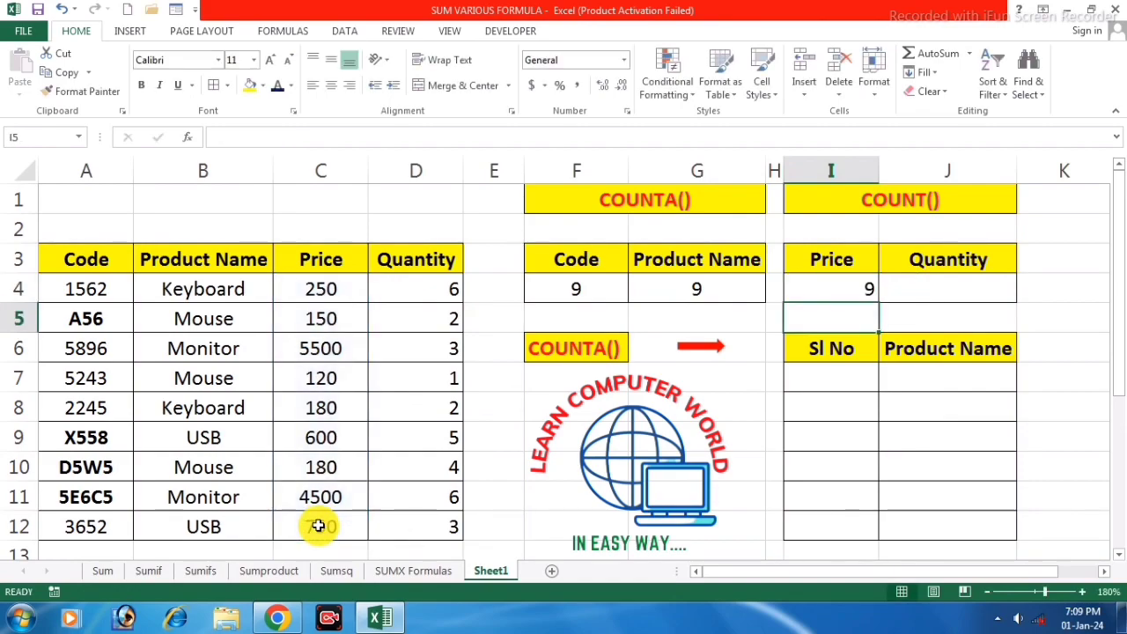
# Replace the formula in I4 with =COUNTA(C4:C12) for the Price column and fill it across into J4 for Quantity.
pyautogui.click(843, 290)
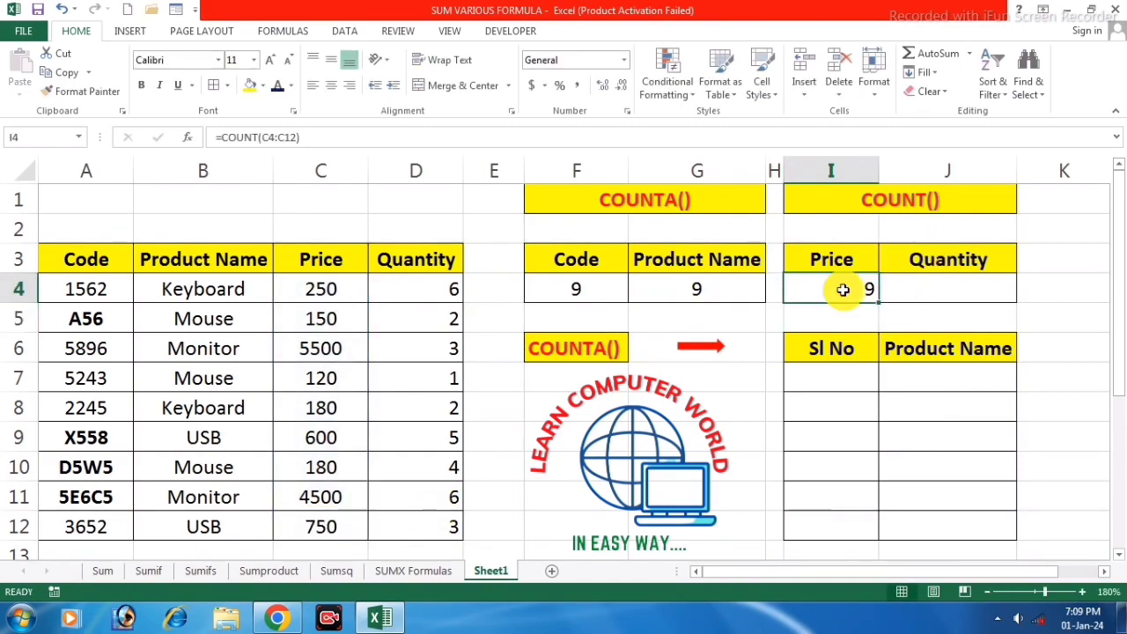
pyautogui.write('=c')
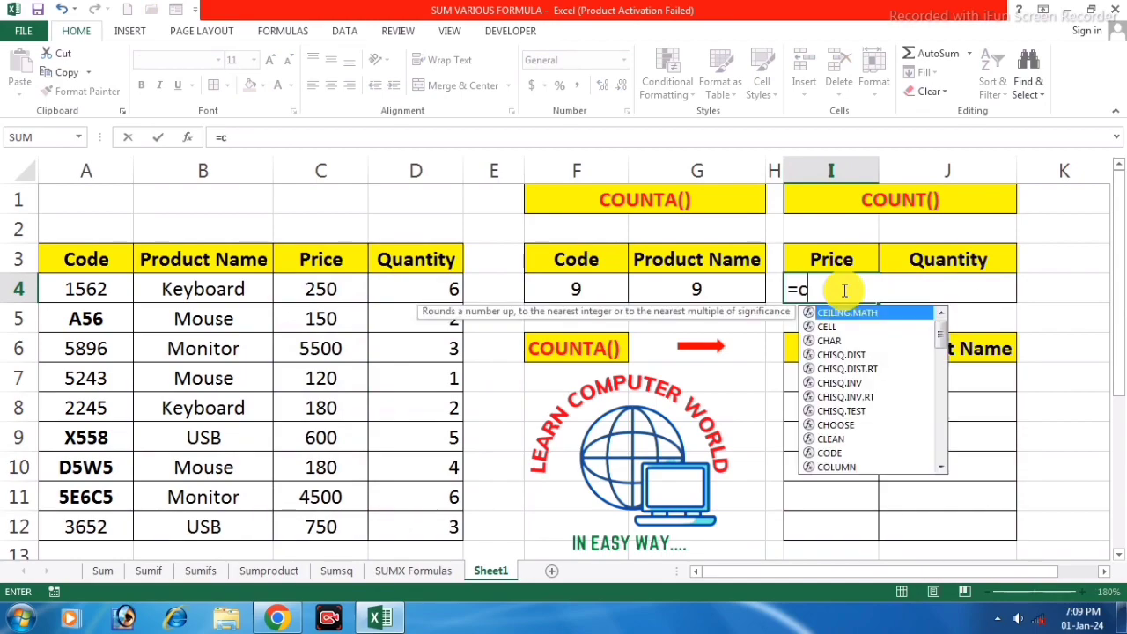
pyautogui.write('ount')
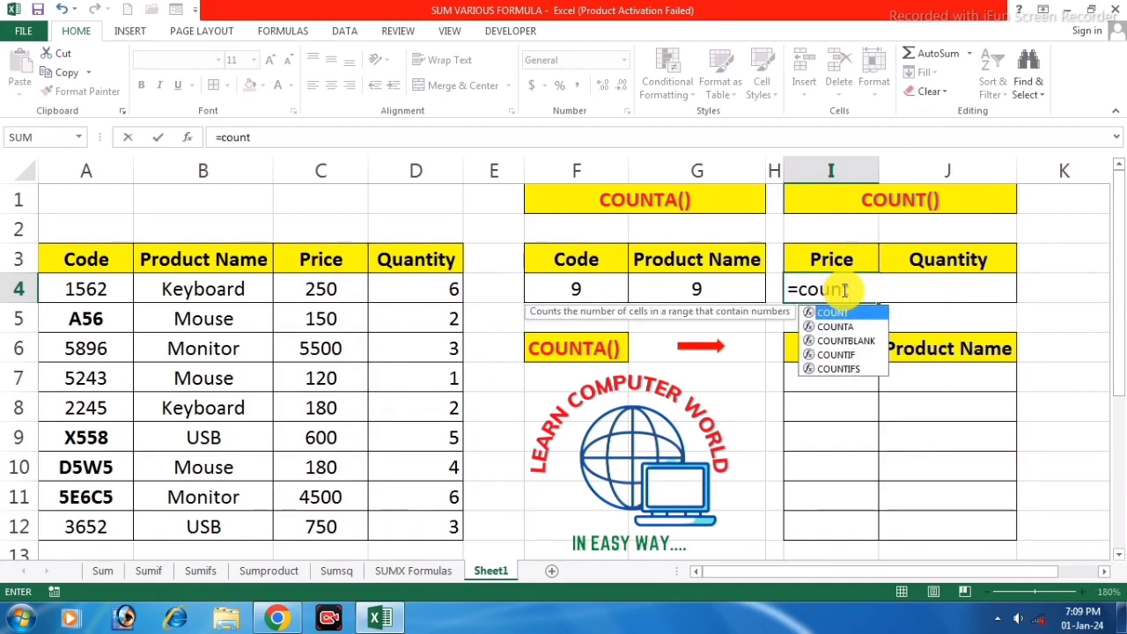
pyautogui.write('a(')
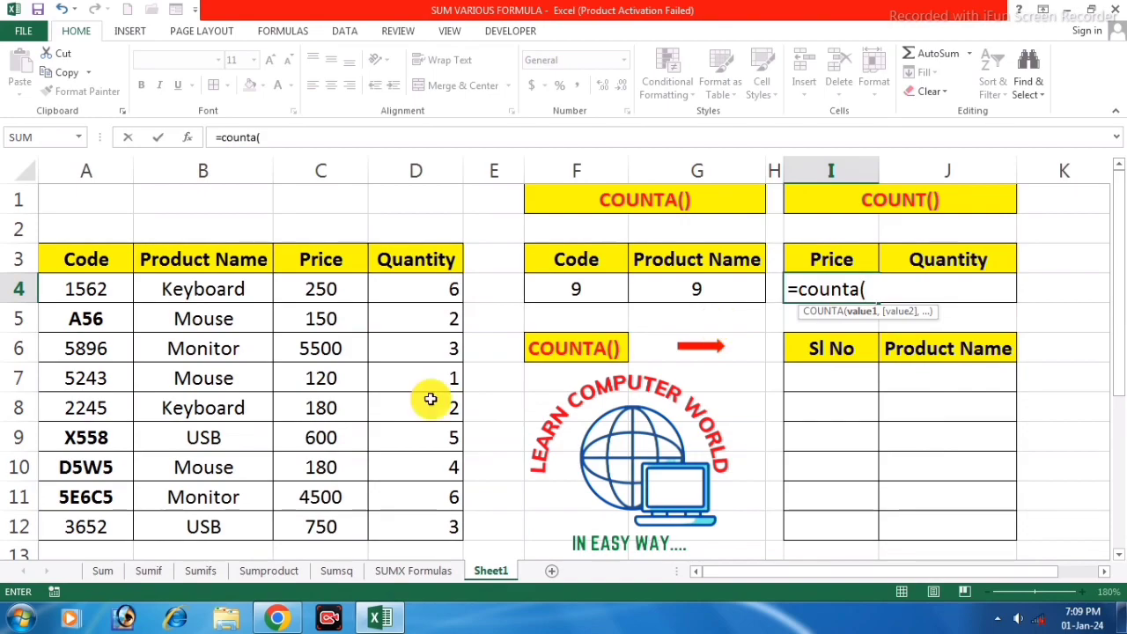
pyautogui.moveTo(328, 291); pyautogui.dragTo(339, 546)
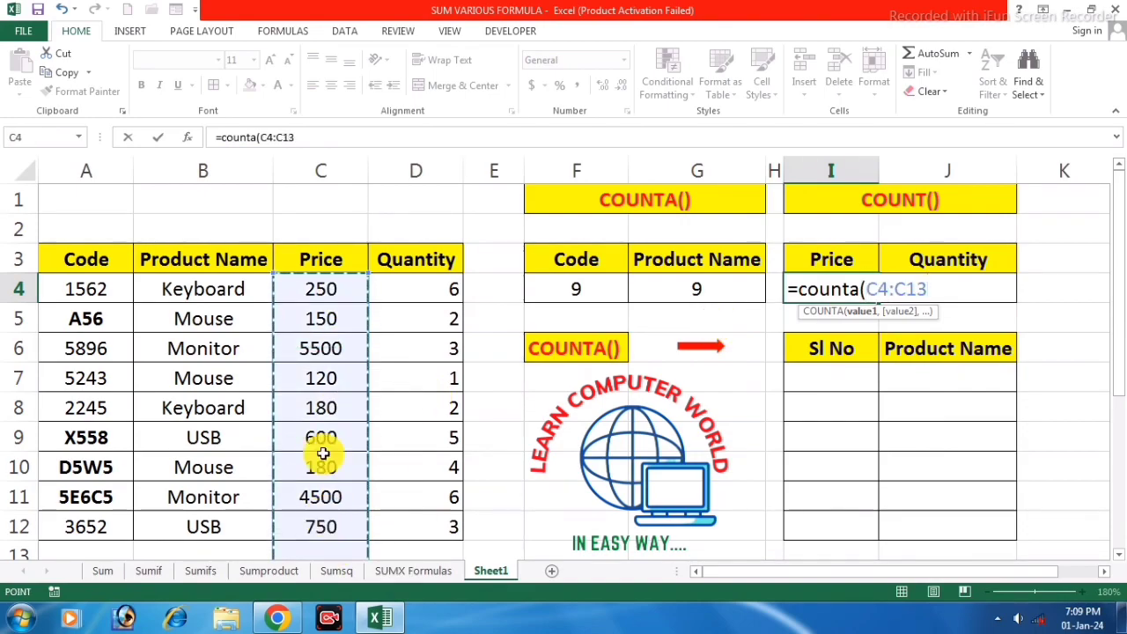
pyautogui.moveTo(325, 437); pyautogui.dragTo(333, 530)
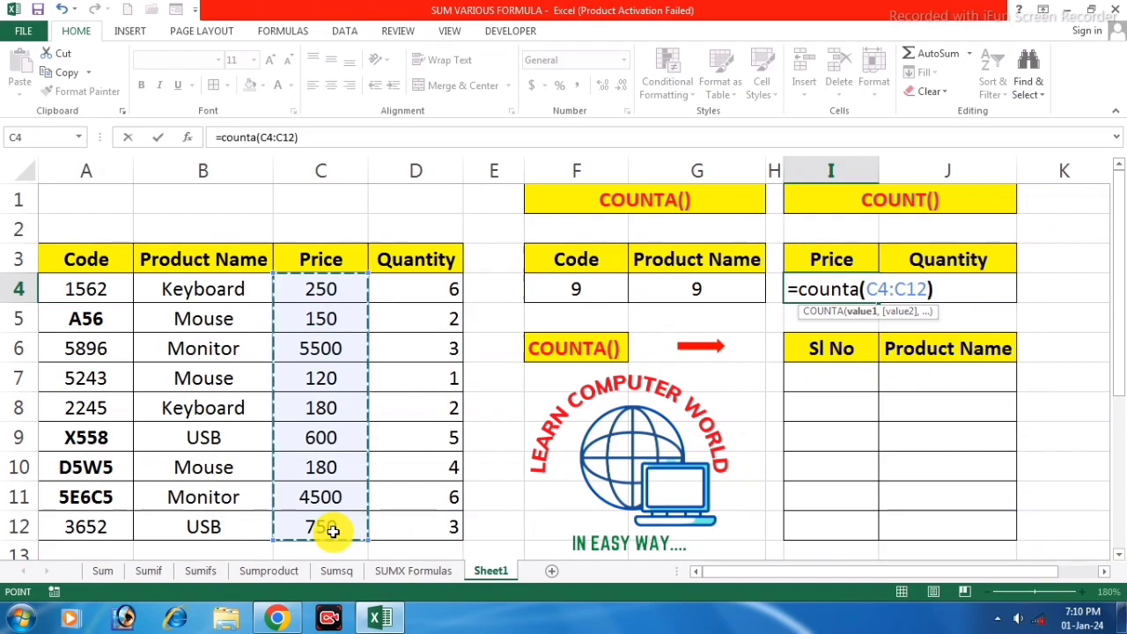
pyautogui.write(')')
pyautogui.press('Return')
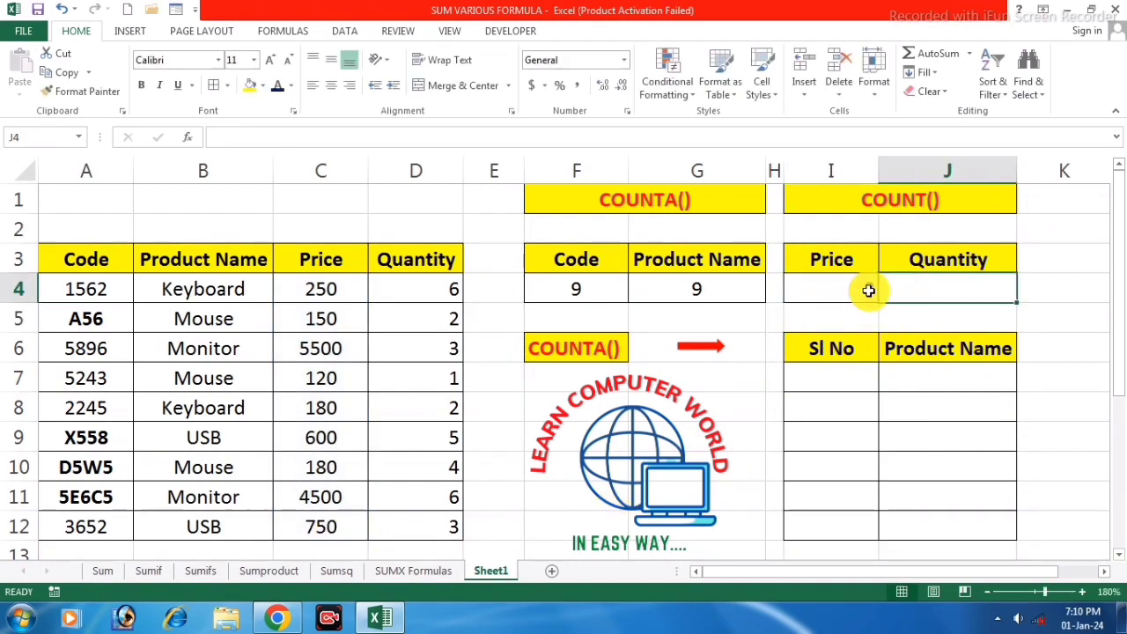
pyautogui.click(869, 290)
pyautogui.moveTo(878, 306); pyautogui.dragTo(965, 296)
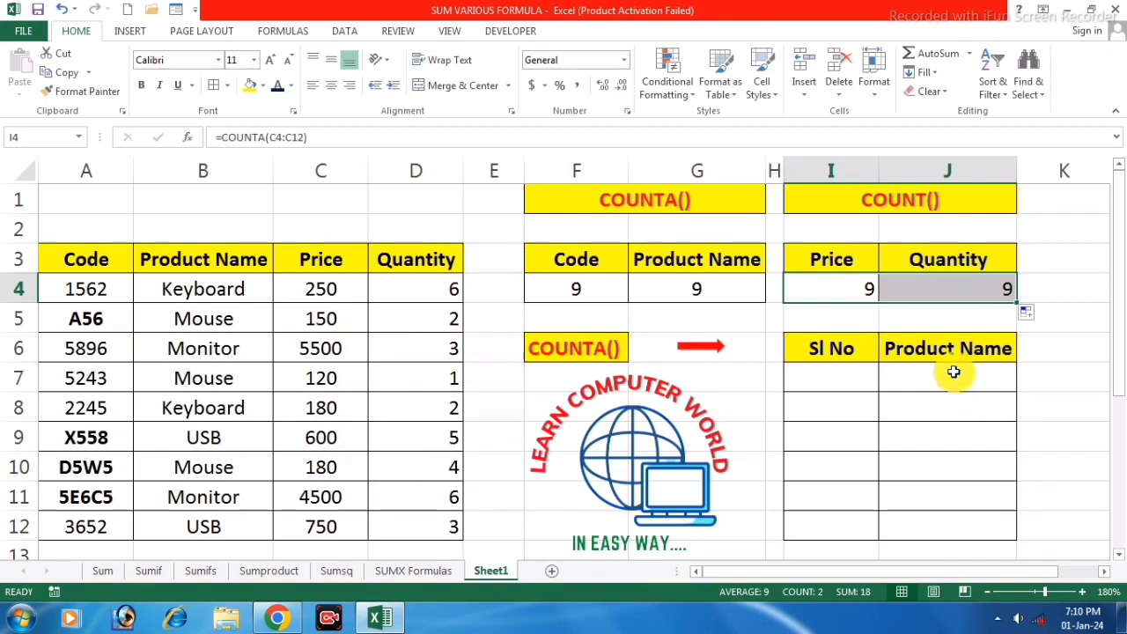
# Enter the label IF in F8 and copy the formatting of the COUNTA() label in F6 onto it.
pyautogui.click(581, 407)
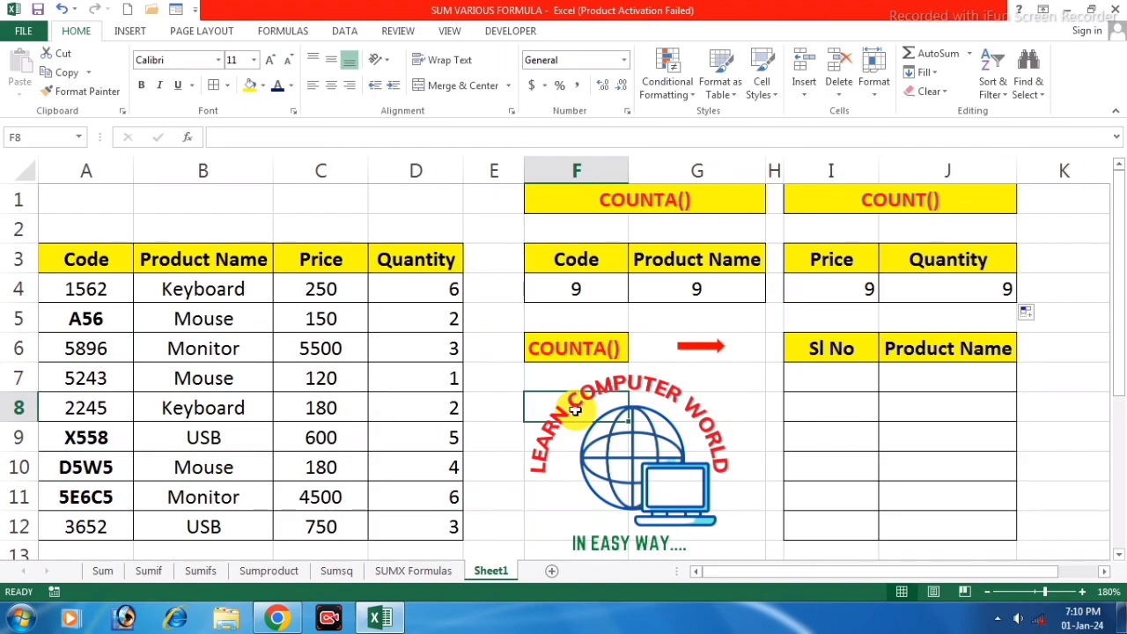
pyautogui.write('I')
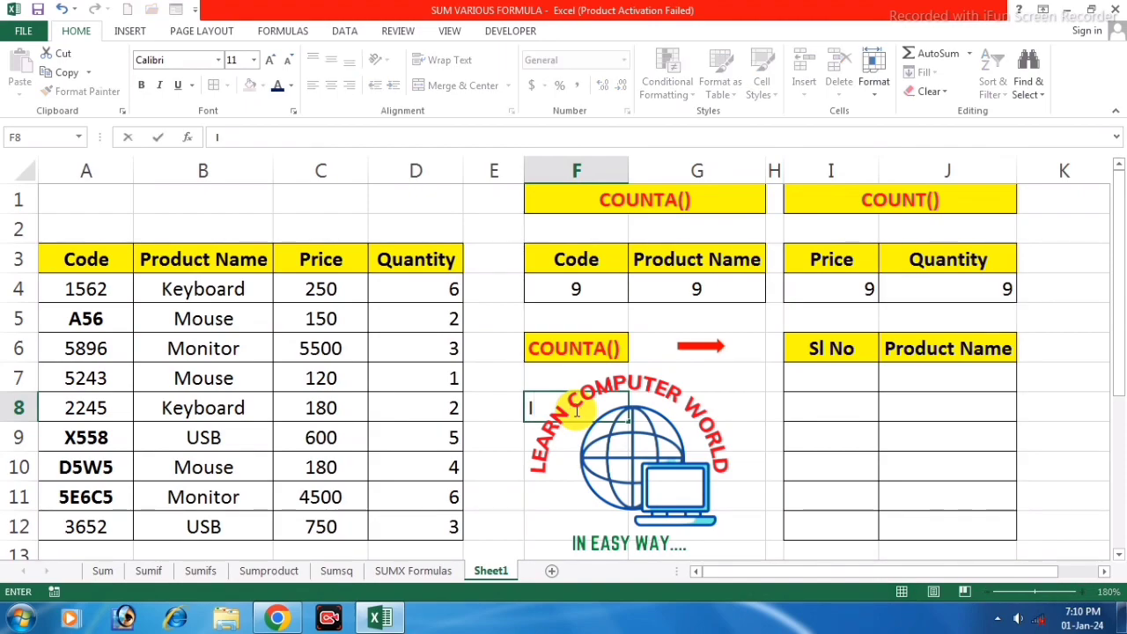
pyautogui.write('F')
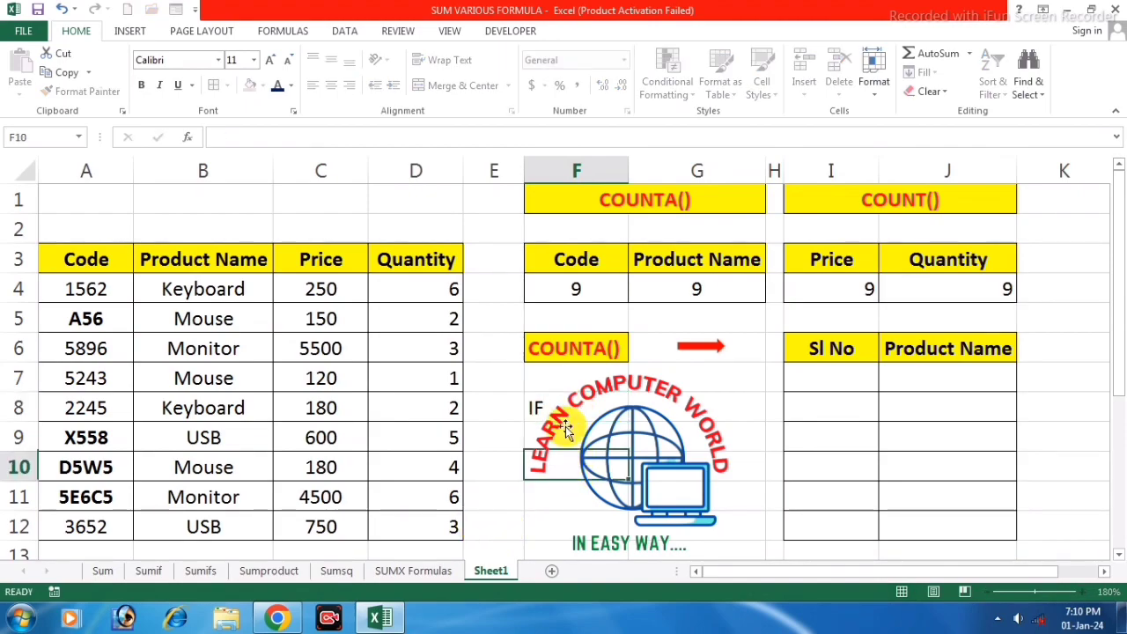
pyautogui.click(533, 350)
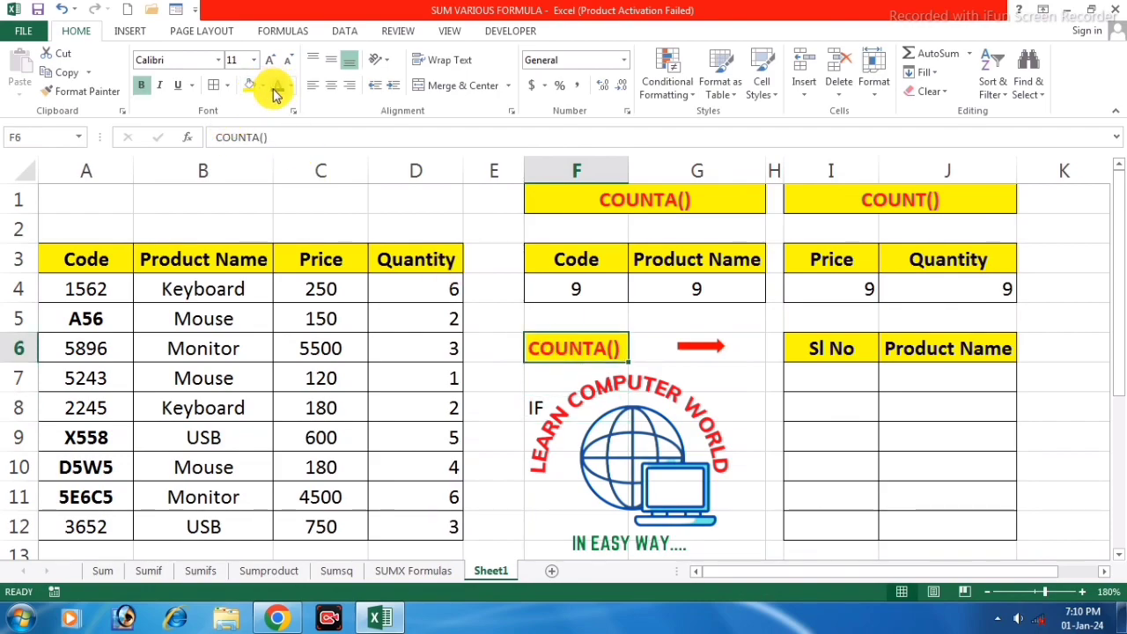
pyautogui.click(96, 97)
pyautogui.click(539, 407)
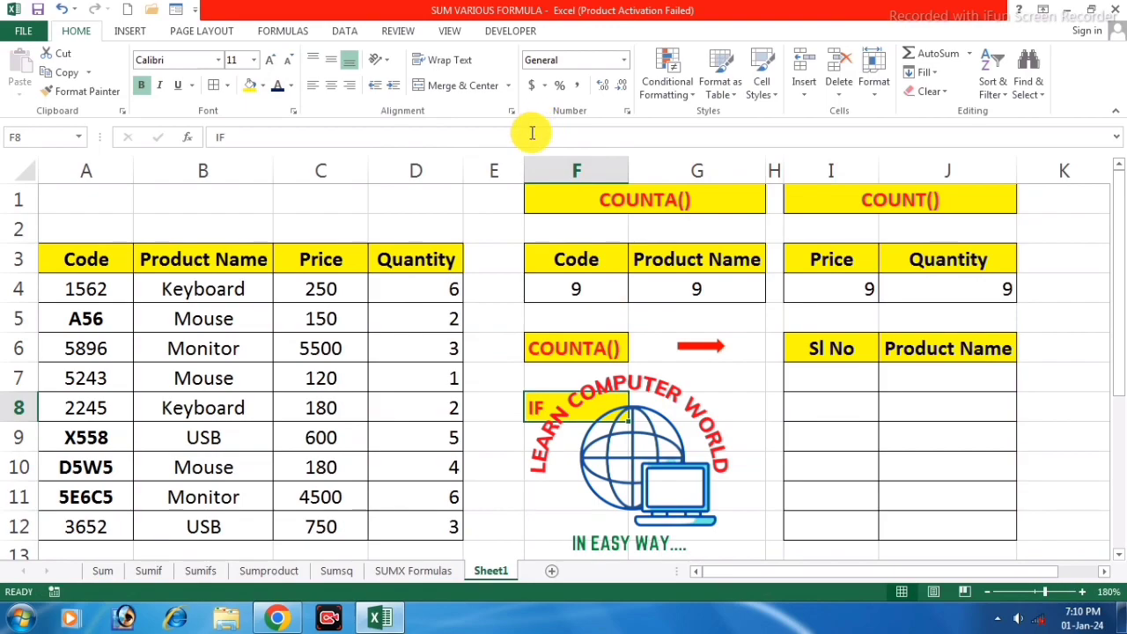
pyautogui.click(731, 405)
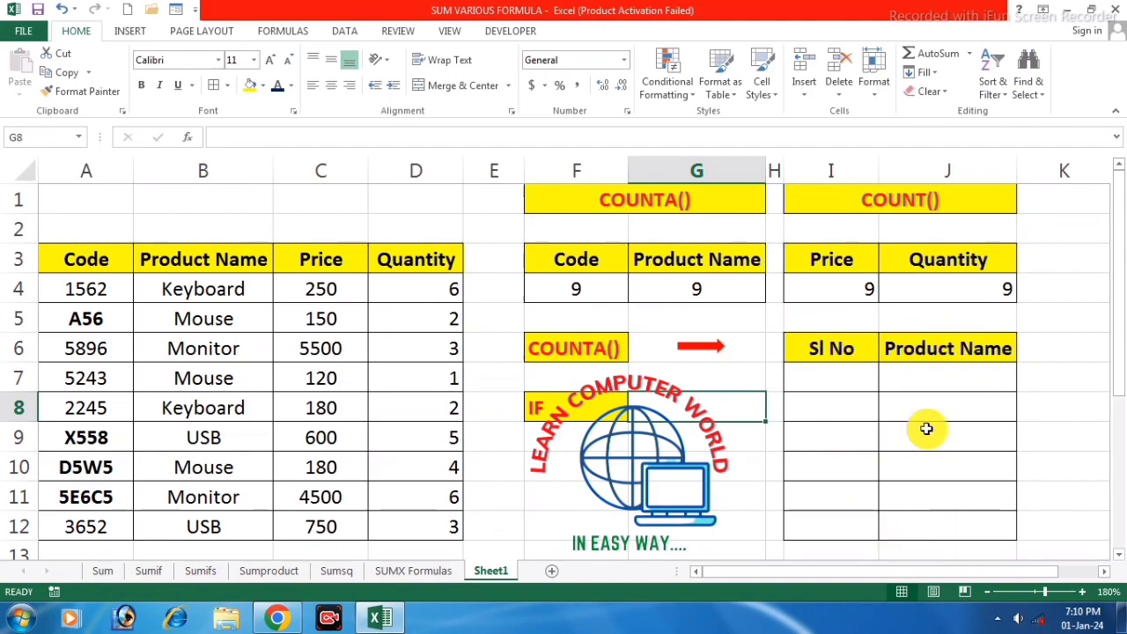
pyautogui.click(608, 459)
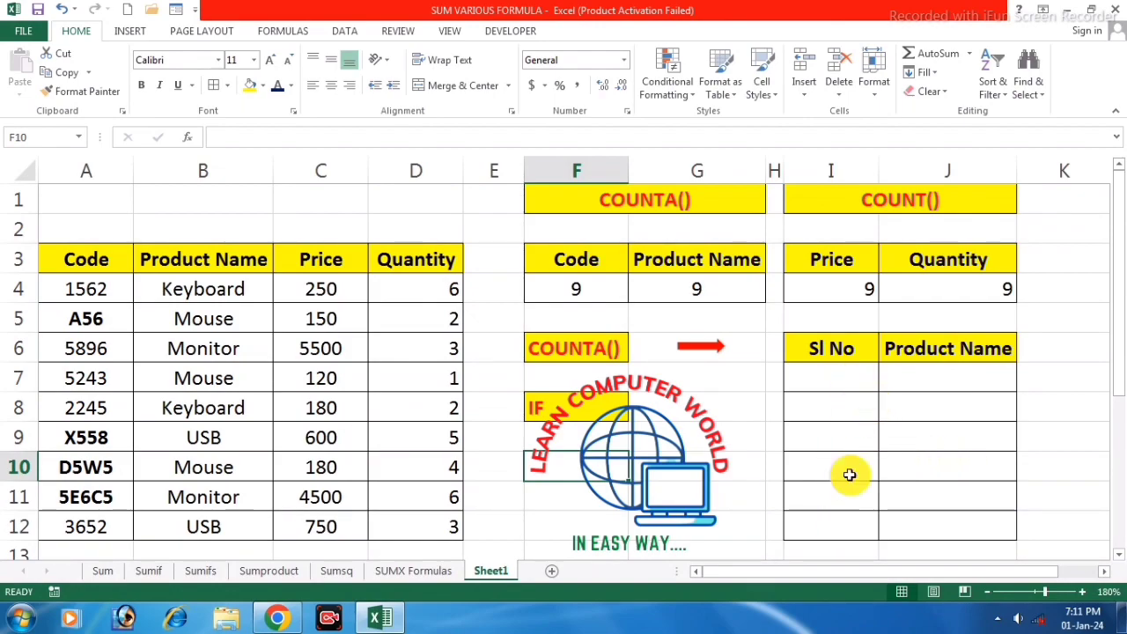
# Number the Sl No column from 1 to 6 in I7:I12 by entering 1 and 2 and filling the series down.
pyautogui.click(835, 384)
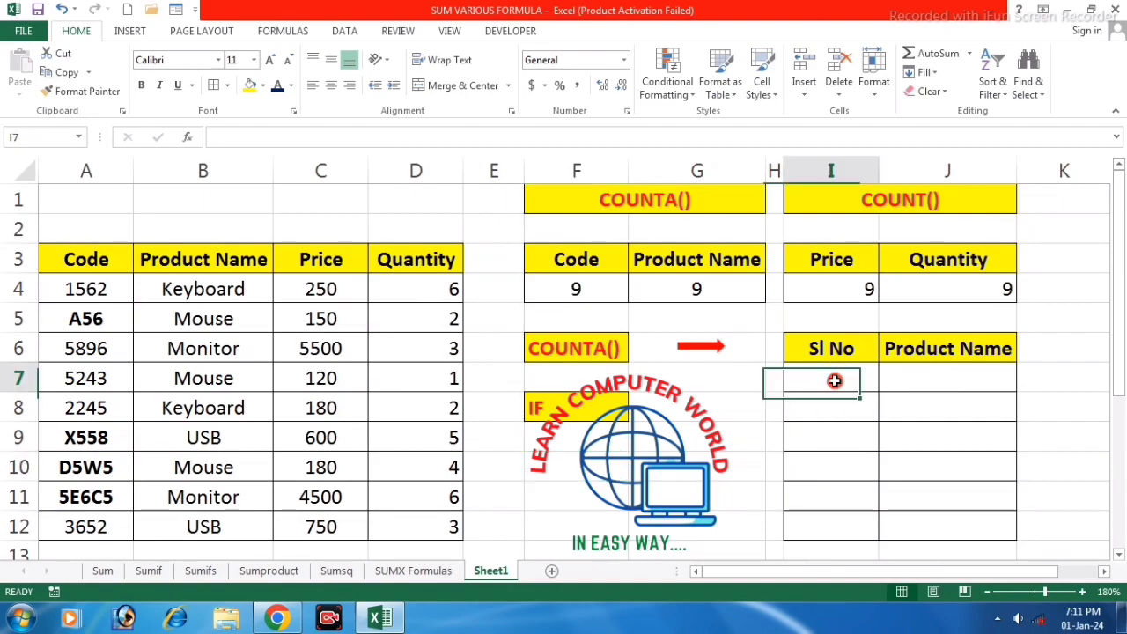
pyautogui.write('1')
pyautogui.press('Return')
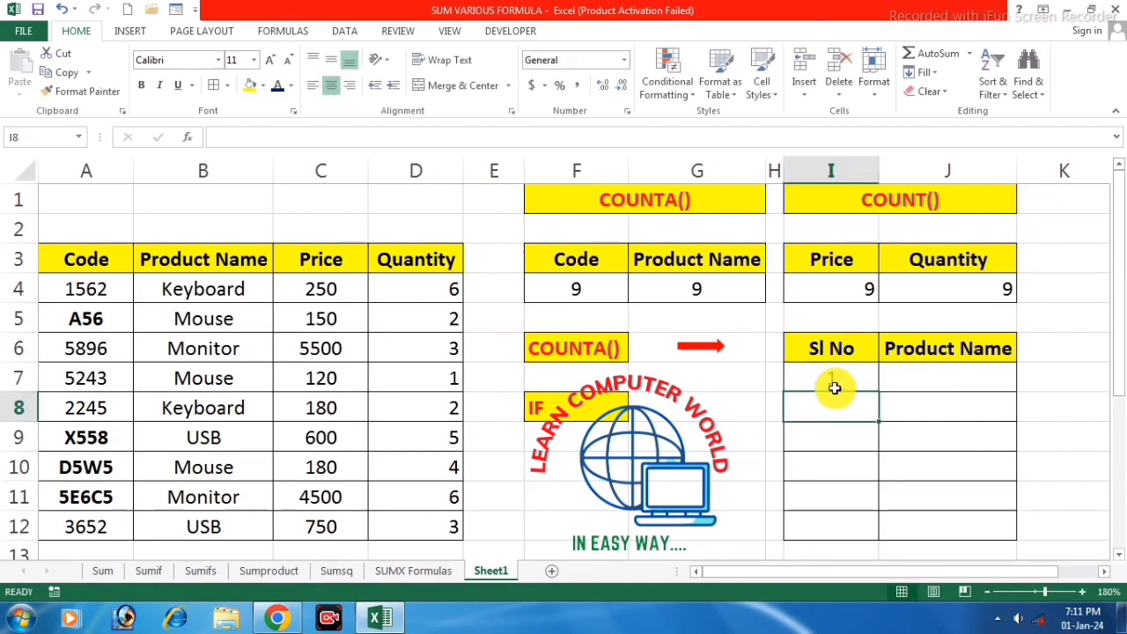
pyautogui.write('2')
pyautogui.moveTo(831, 380); pyautogui.dragTo(869, 531)
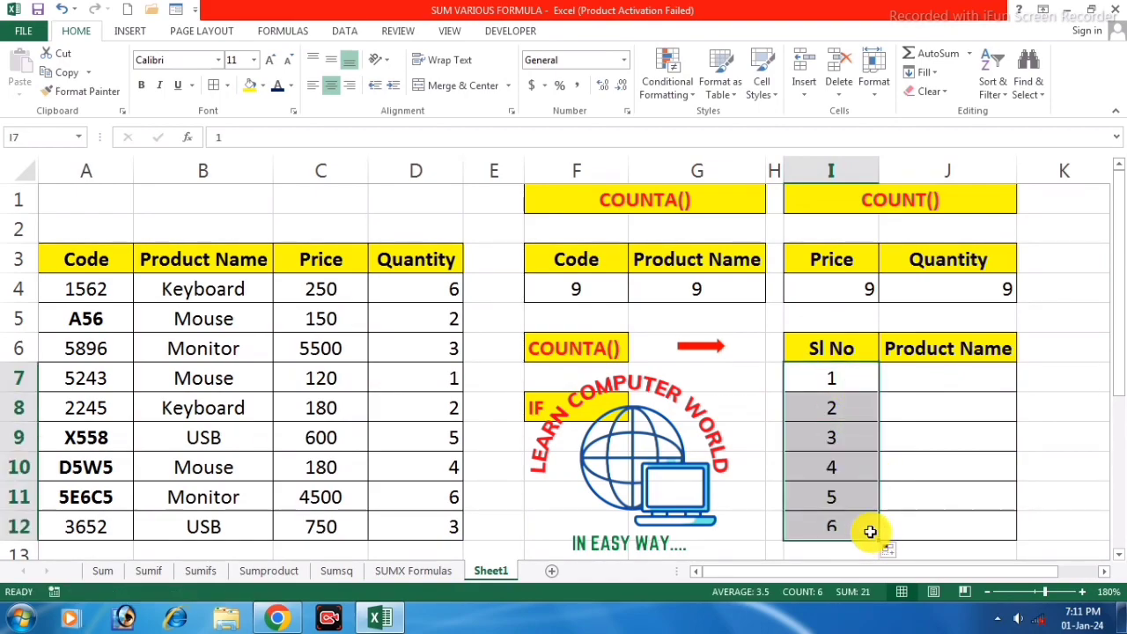
# Enter Mouse in J7 and copy Keyboard from B4 into J8 under the second Product Name header.
pyautogui.click(951, 381)
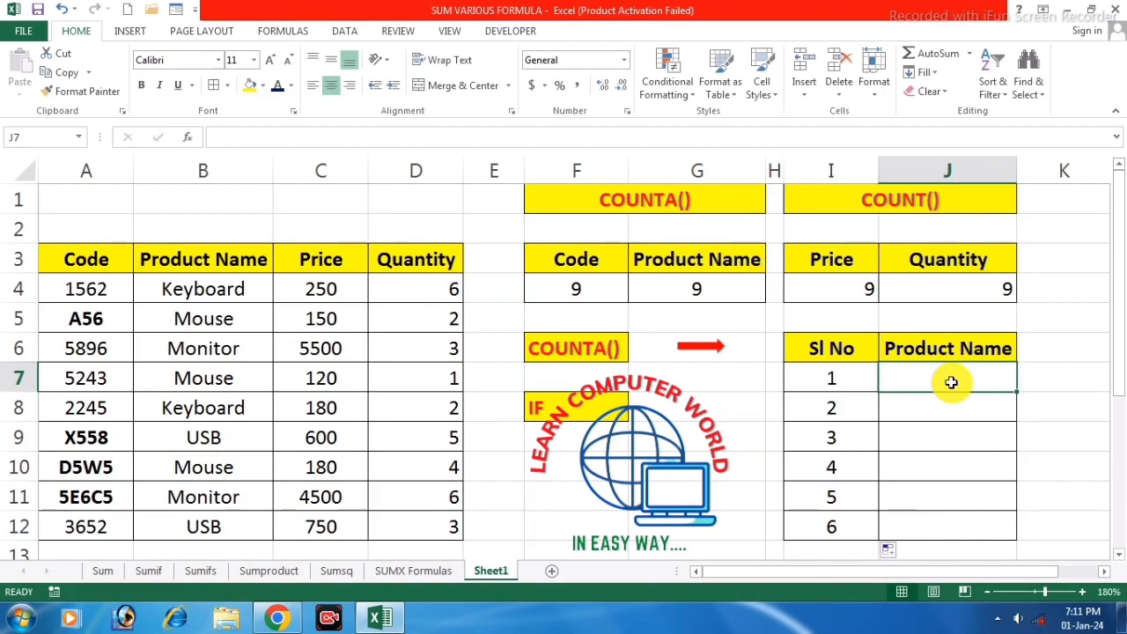
pyautogui.write('Mouse')
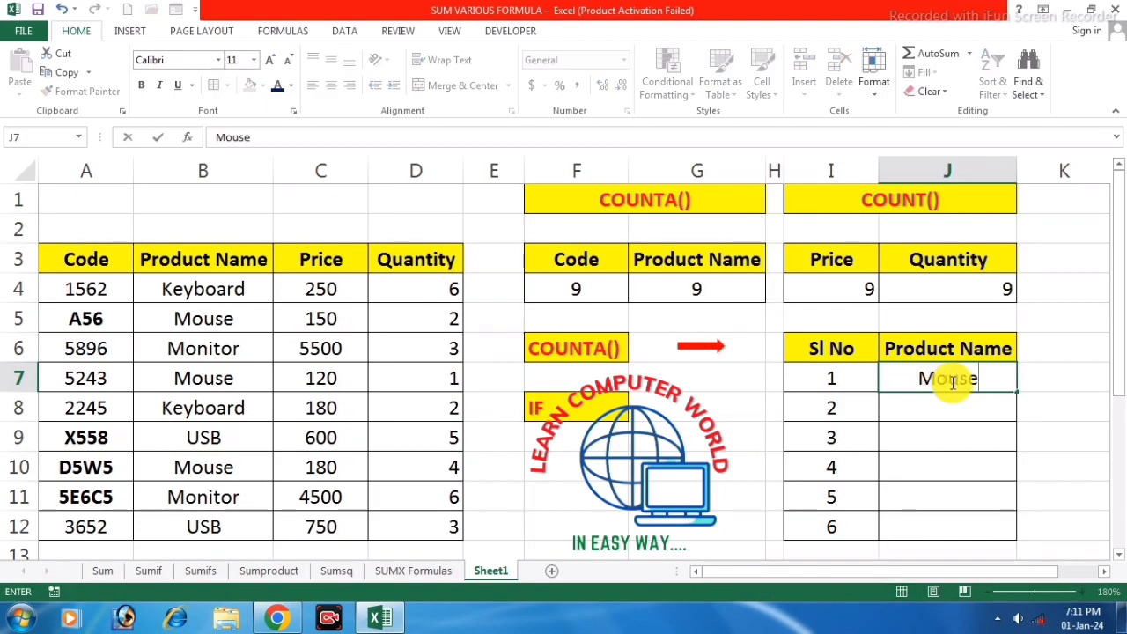
pyautogui.press('Return')
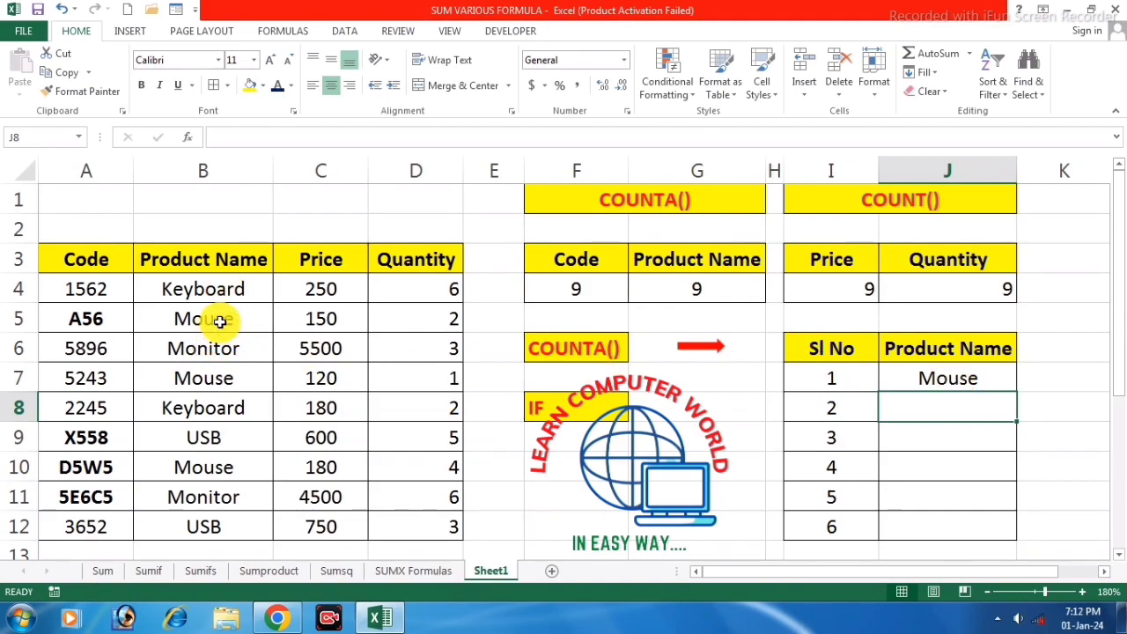
pyautogui.click(221, 291)
pyautogui.rightClick(222, 291)
pyautogui.click(274, 305)
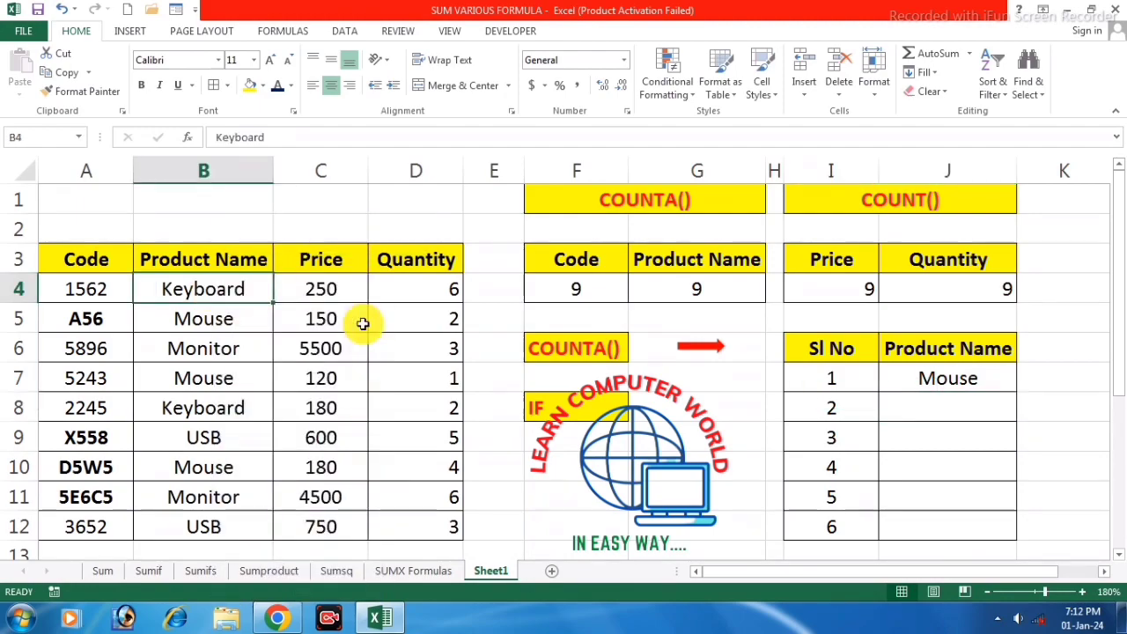
pyautogui.click(921, 406)
pyautogui.rightClick(921, 406)
pyautogui.click(968, 161)
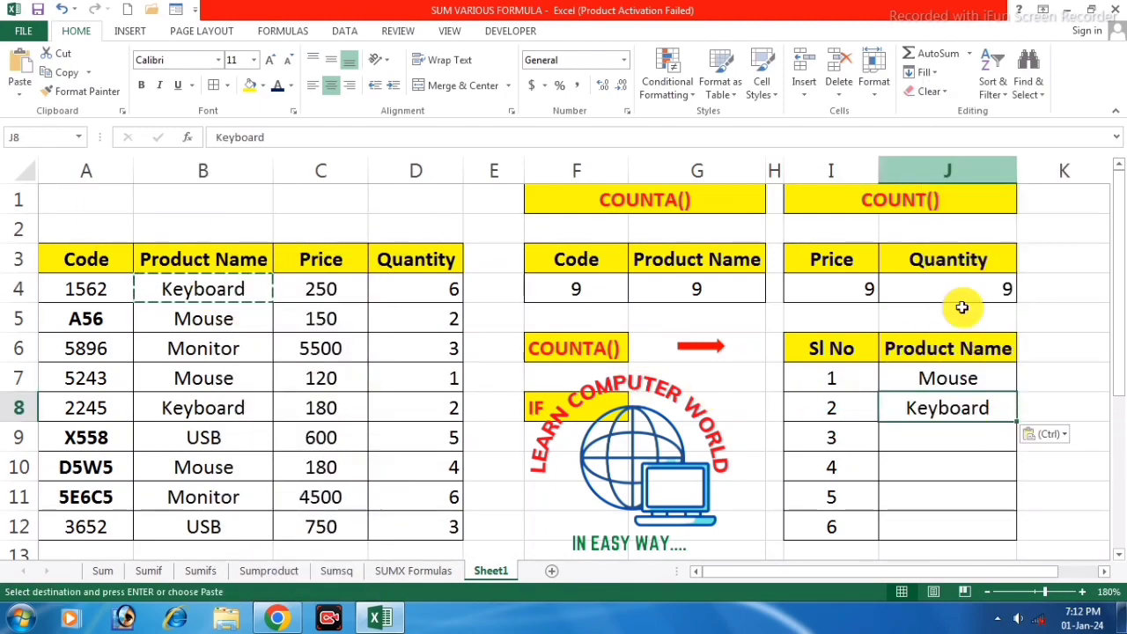
# Copy USB from B9 into J9 as the third product name in the Sl No list.
pyautogui.click(220, 438)
pyautogui.rightClick(223, 441)
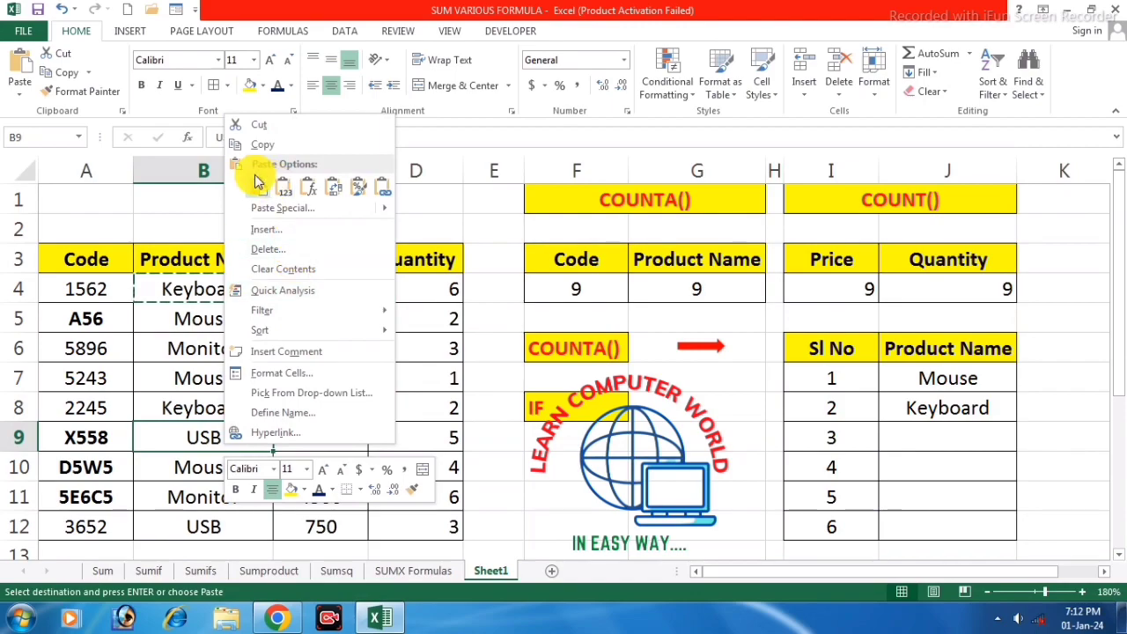
pyautogui.click(263, 145)
pyautogui.click(945, 438)
pyautogui.rightClick(945, 438)
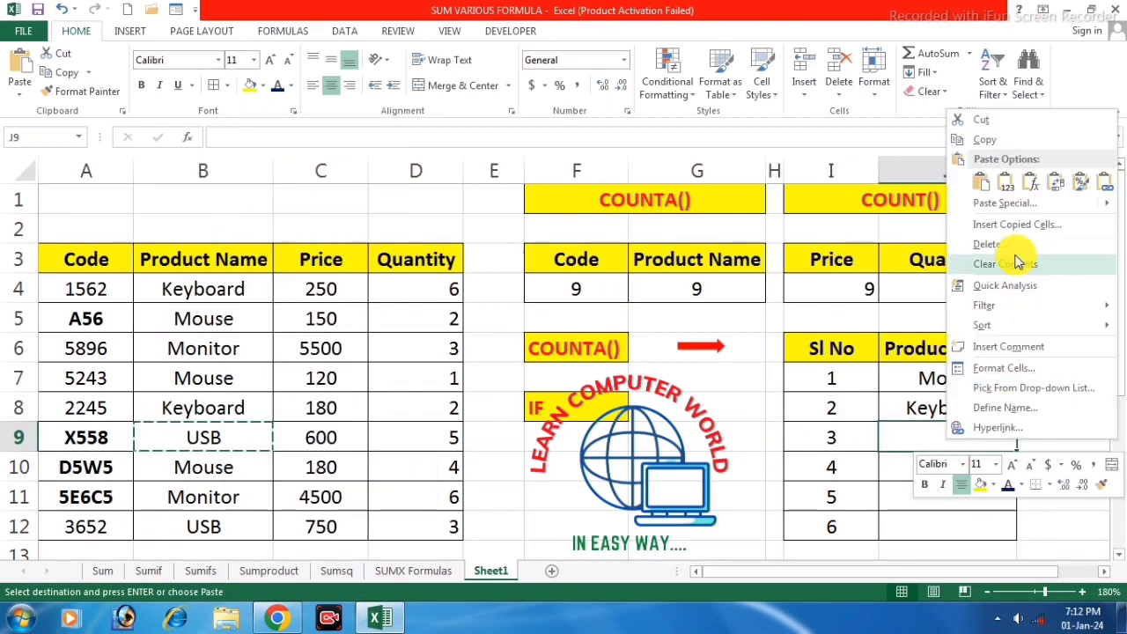
pyautogui.click(1012, 187)
# Enter HDD, SSD and Speaker in J10, J11 and J12 to complete the product names of the Sl No list.
pyautogui.click(940, 473)
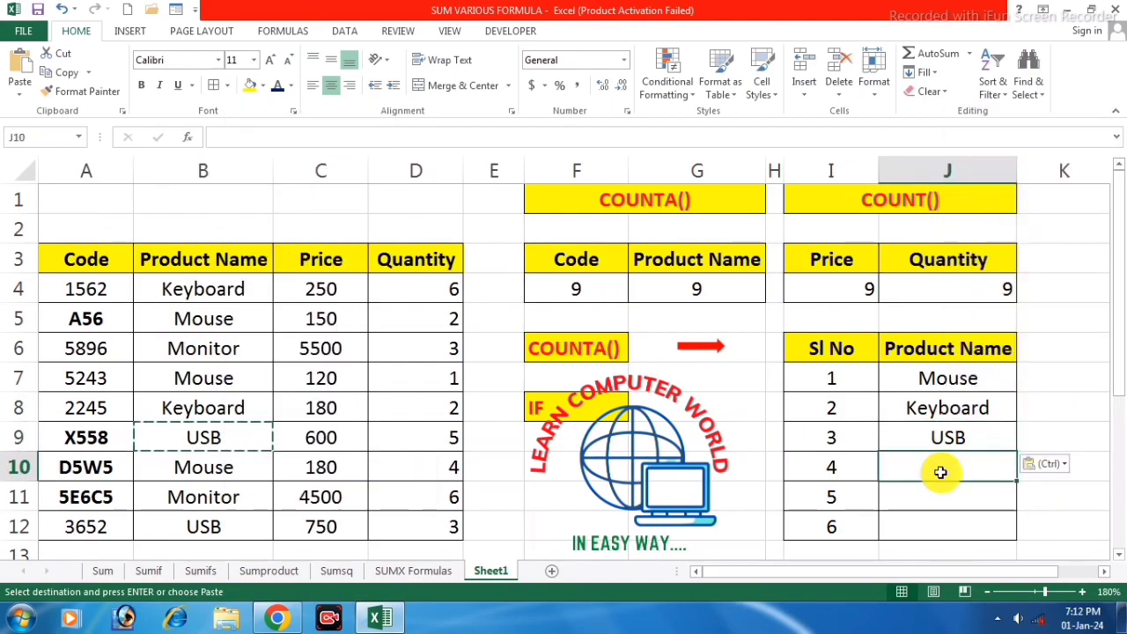
pyautogui.write('HDD')
pyautogui.press('Return')
pyautogui.write('SSD')
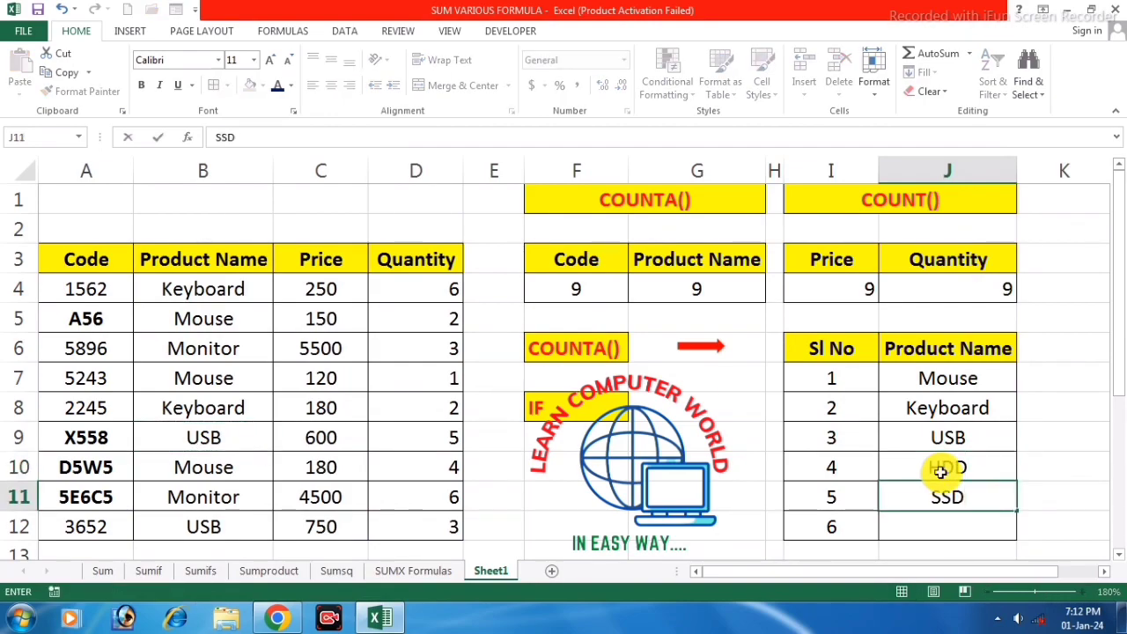
pyautogui.press('Return')
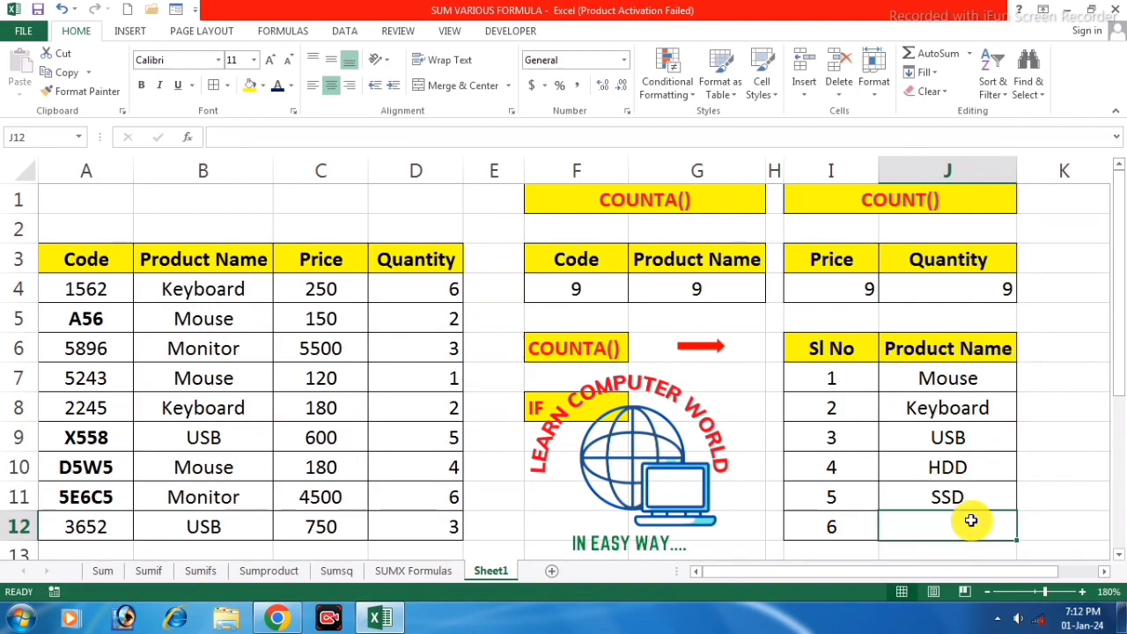
pyautogui.write('Sp')
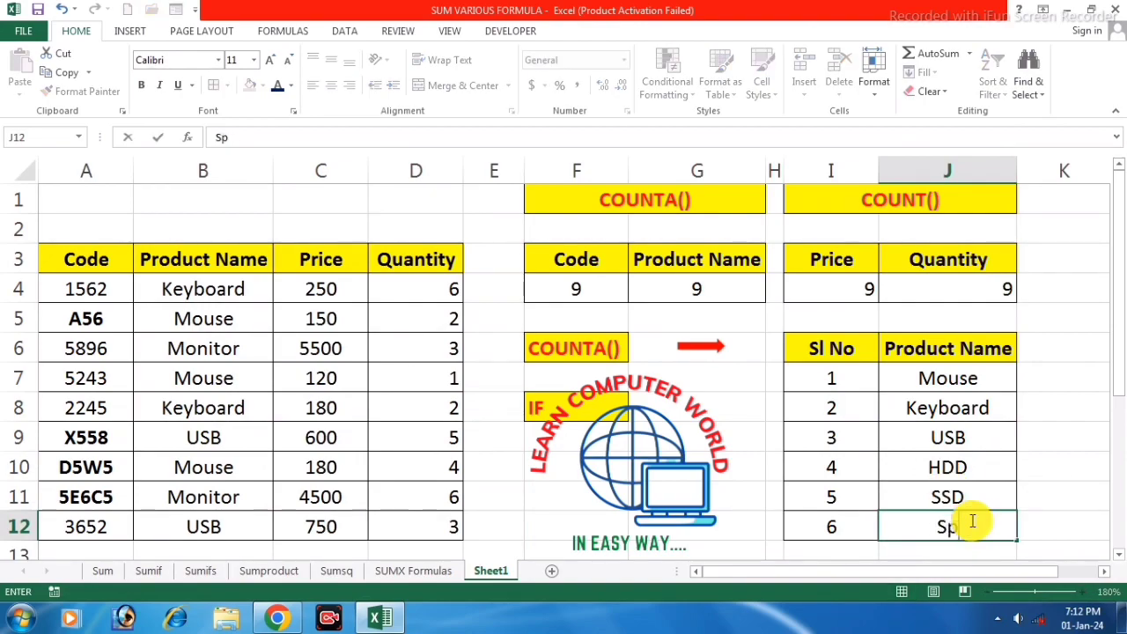
pyautogui.write('eaj')
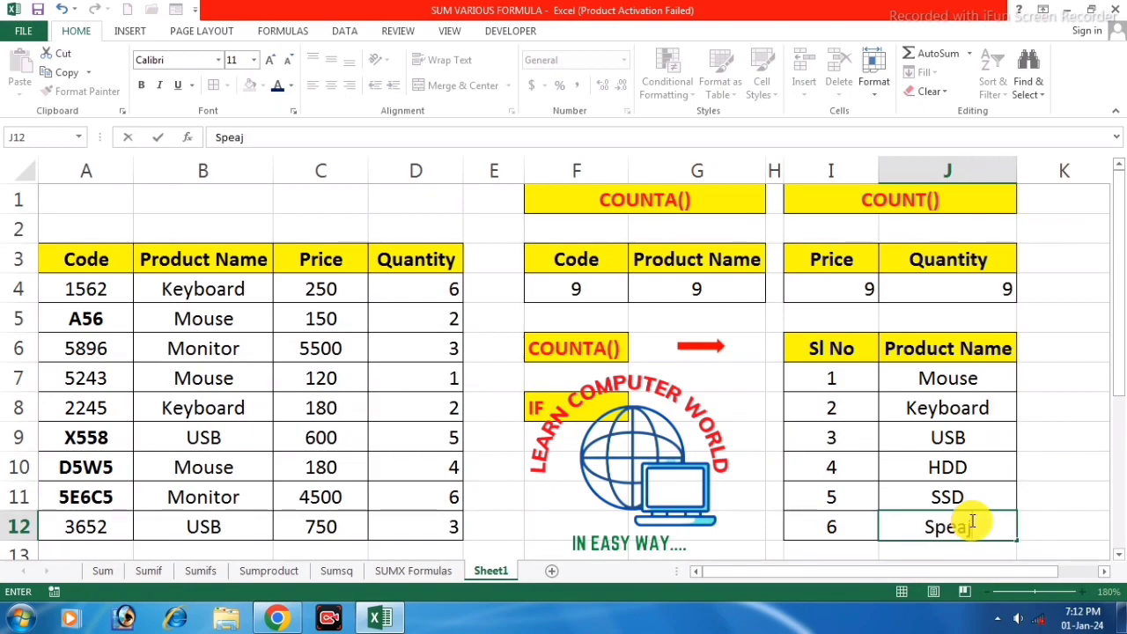
pyautogui.press('BackSpace')
pyautogui.write('ker')
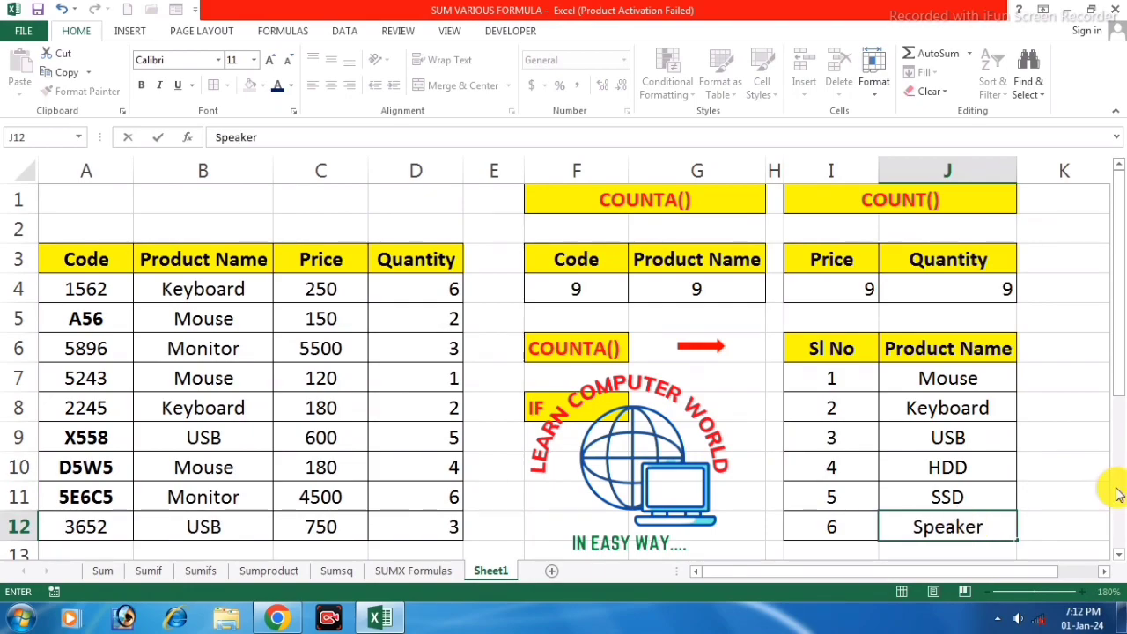
pyautogui.click(1076, 476)
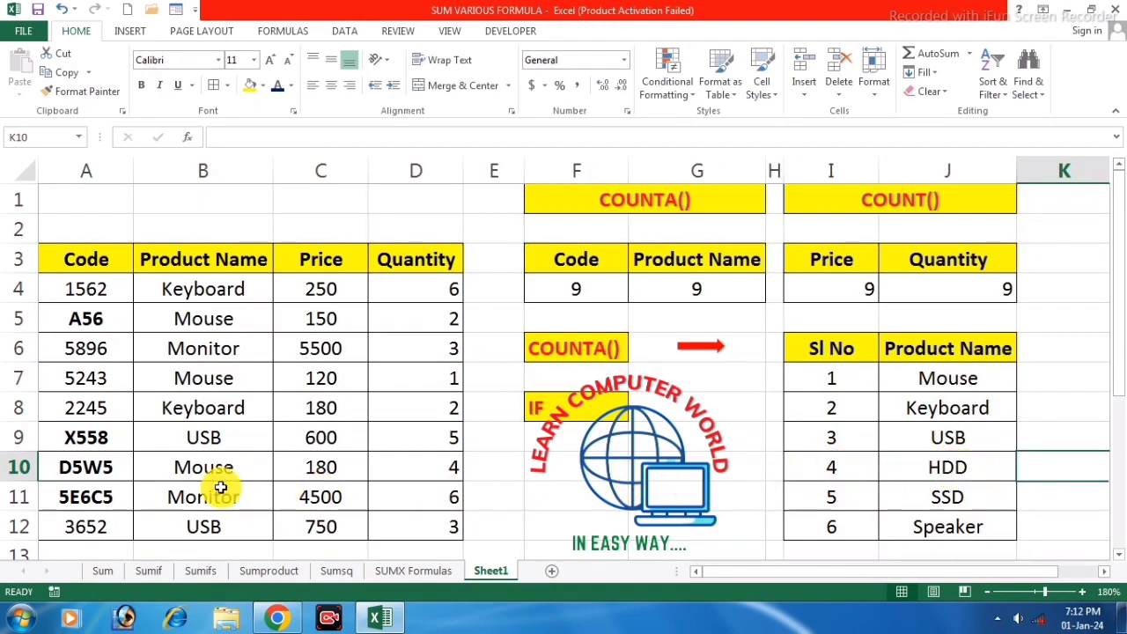
# Delete the entire sheet row 10, which holds product code D5W5 and serial number 4.
pyautogui.click(11, 464)
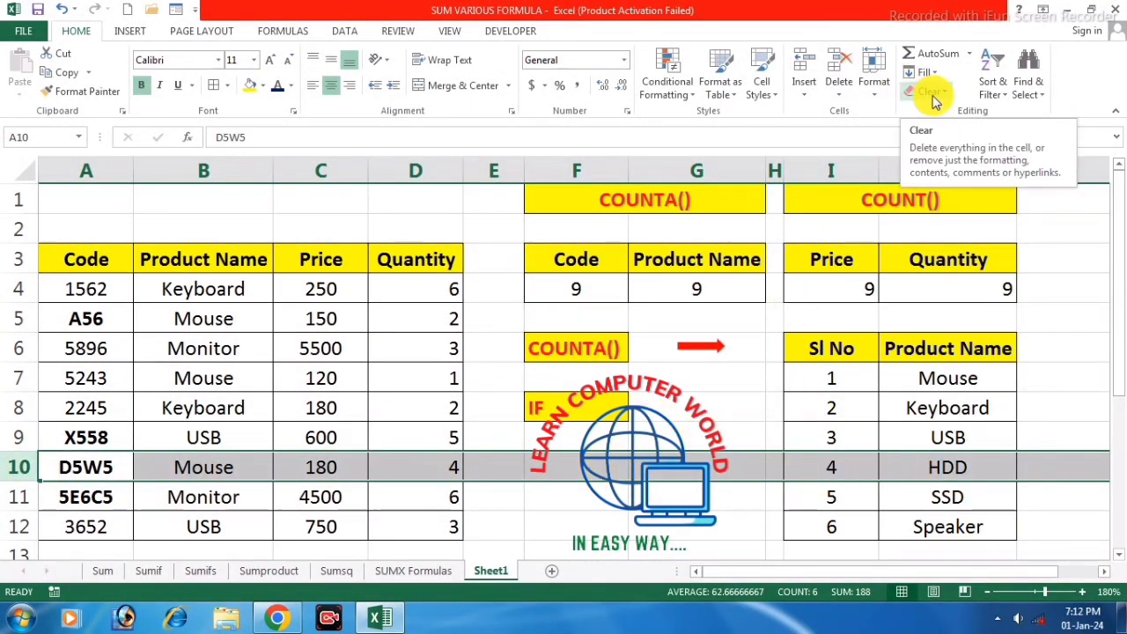
pyautogui.click(842, 69)
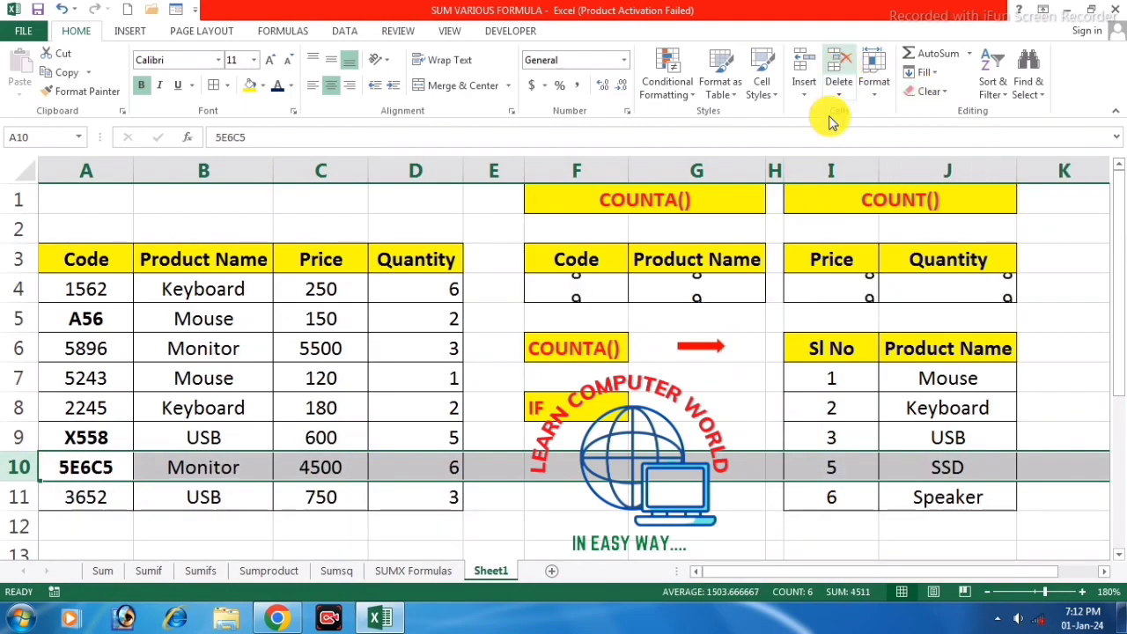
pyautogui.click(905, 531)
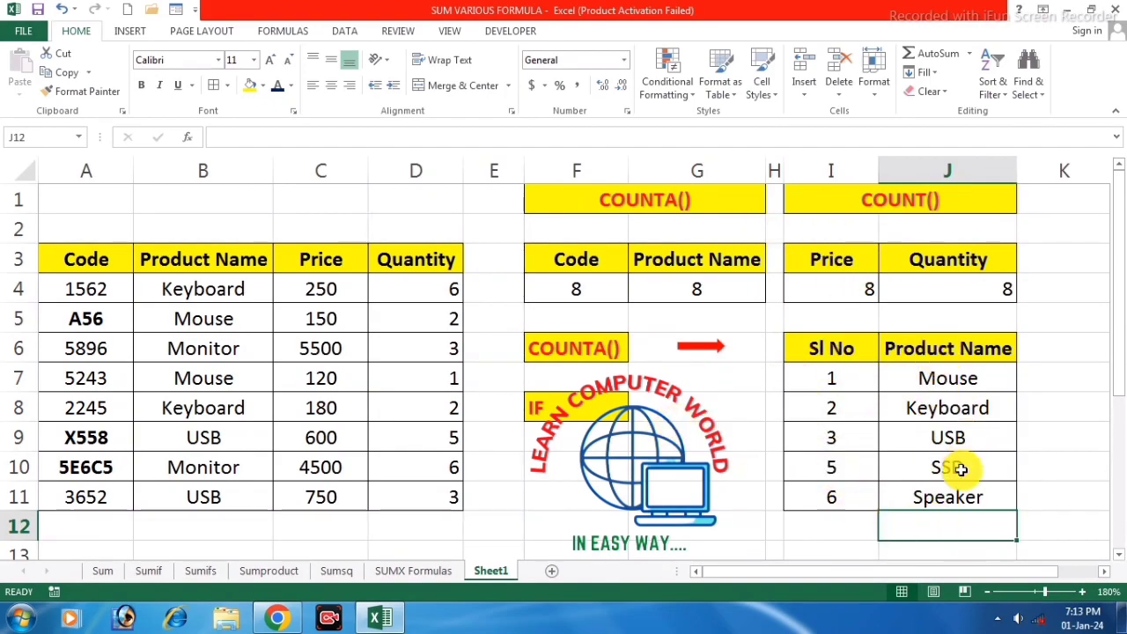
# Undo the deletion of row 10 and clear all serial numbers and product names from I7:J12.
pyautogui.hotkey('ctrl', 'z')
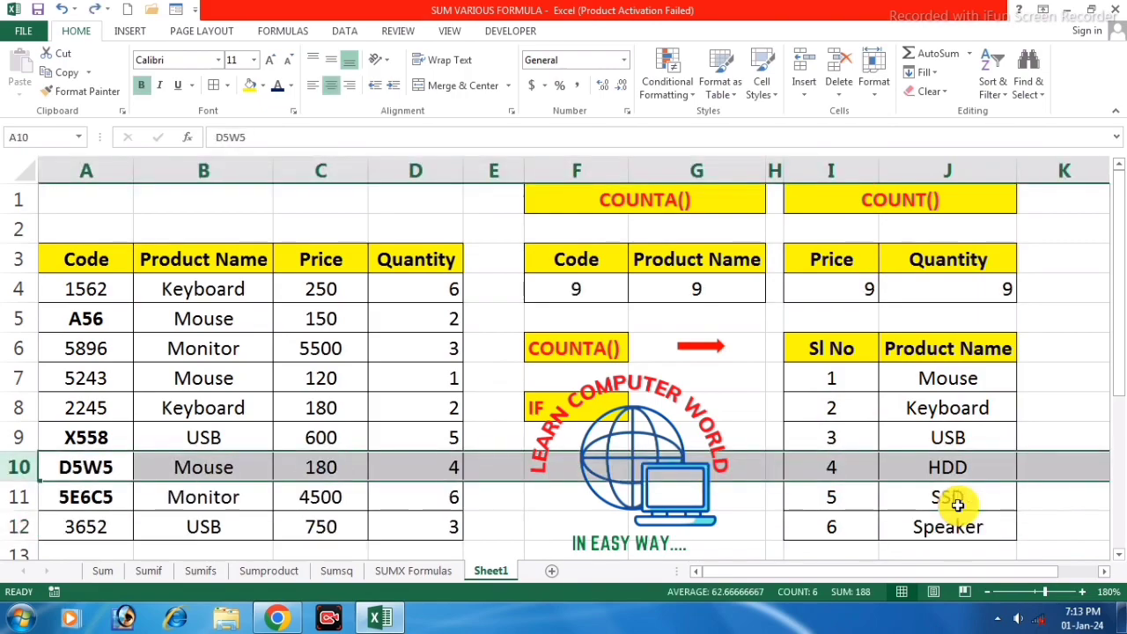
pyautogui.click(934, 467)
pyautogui.moveTo(886, 378); pyautogui.dragTo(949, 529)
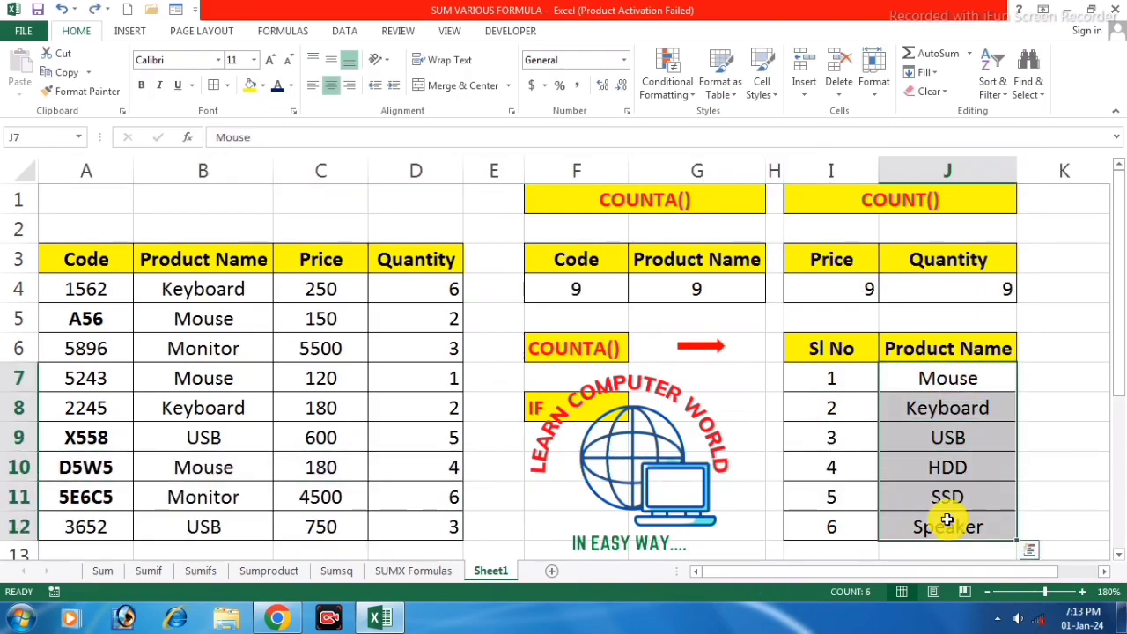
pyautogui.press('Delete')
pyautogui.moveTo(854, 381); pyautogui.dragTo(841, 529)
pyautogui.press('Delete')
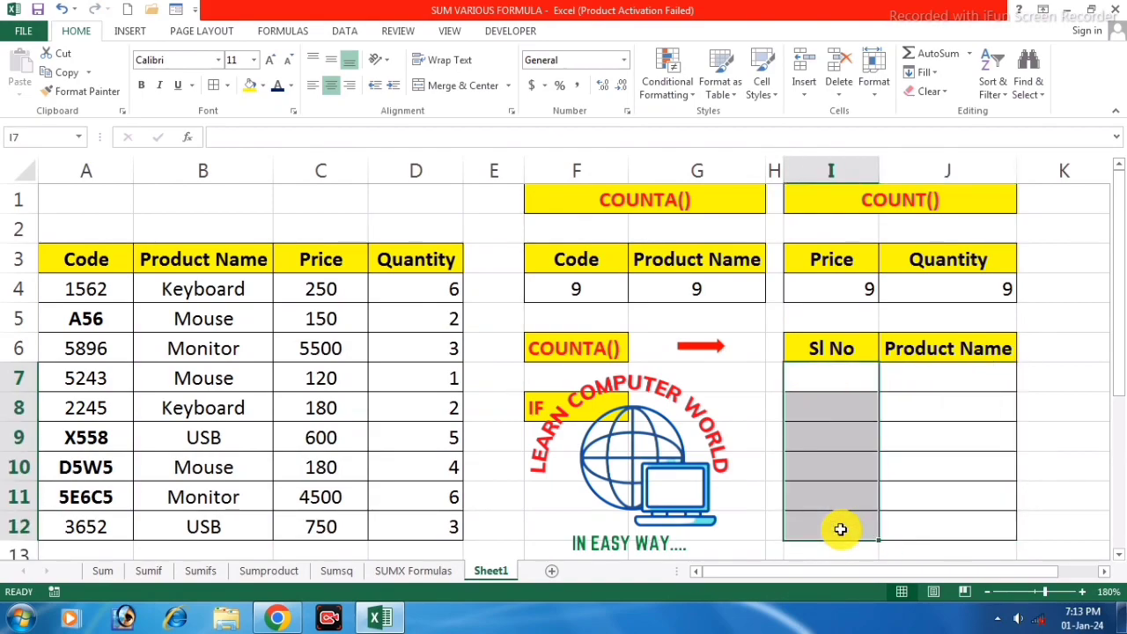
# Begin an IF formula in I7 that tests J7="" and returns an empty string "" when true.
pyautogui.click(843, 379)
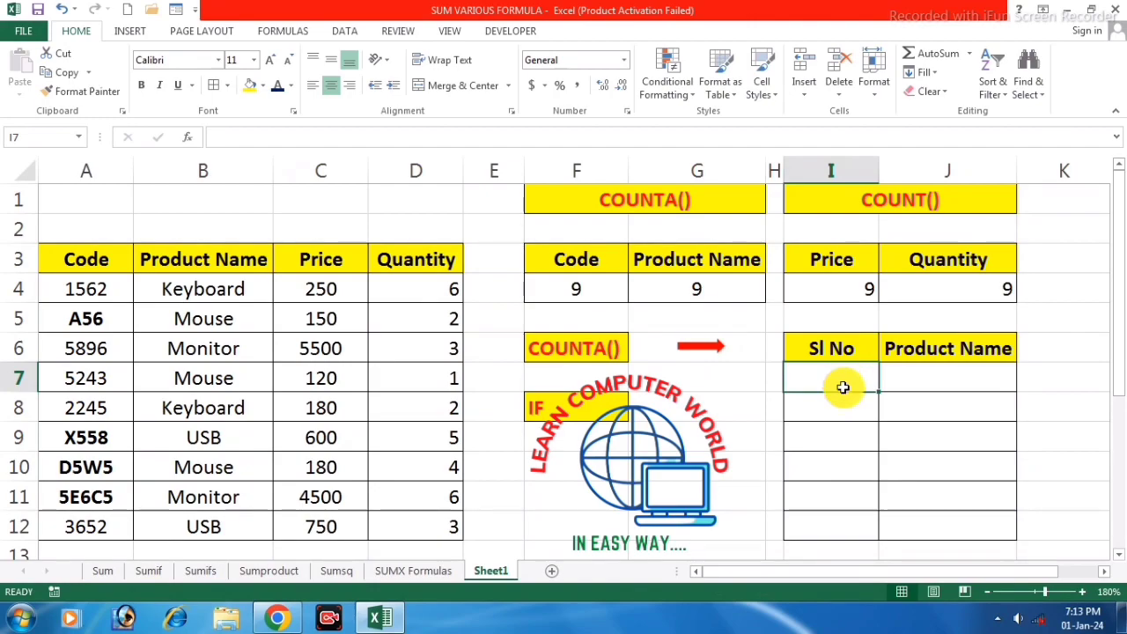
pyautogui.write('=')
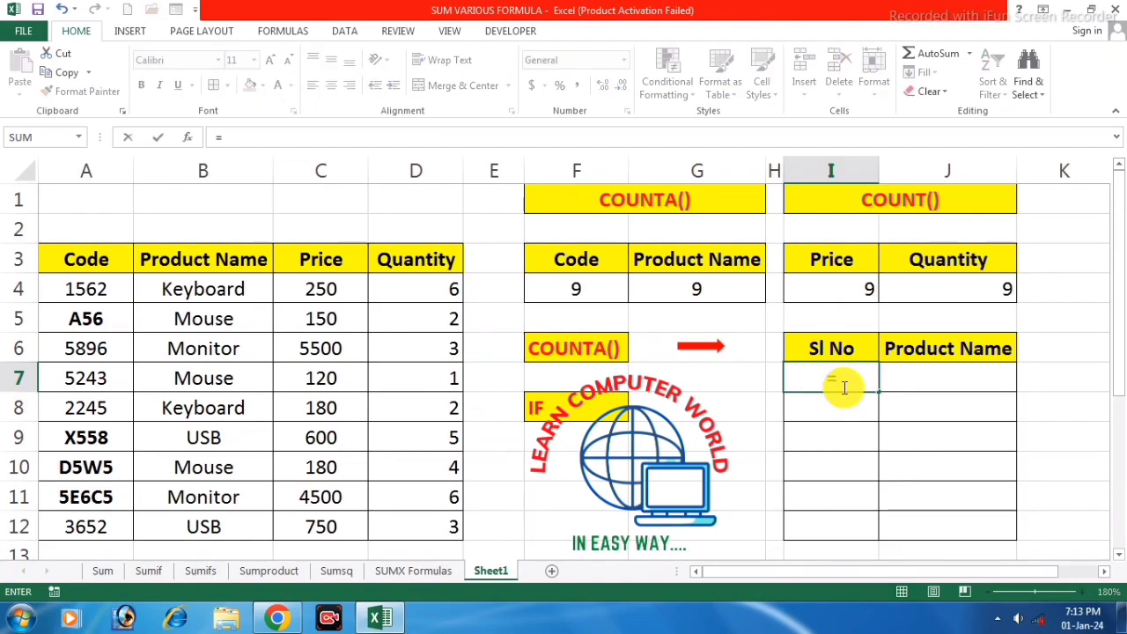
pyautogui.write('if')
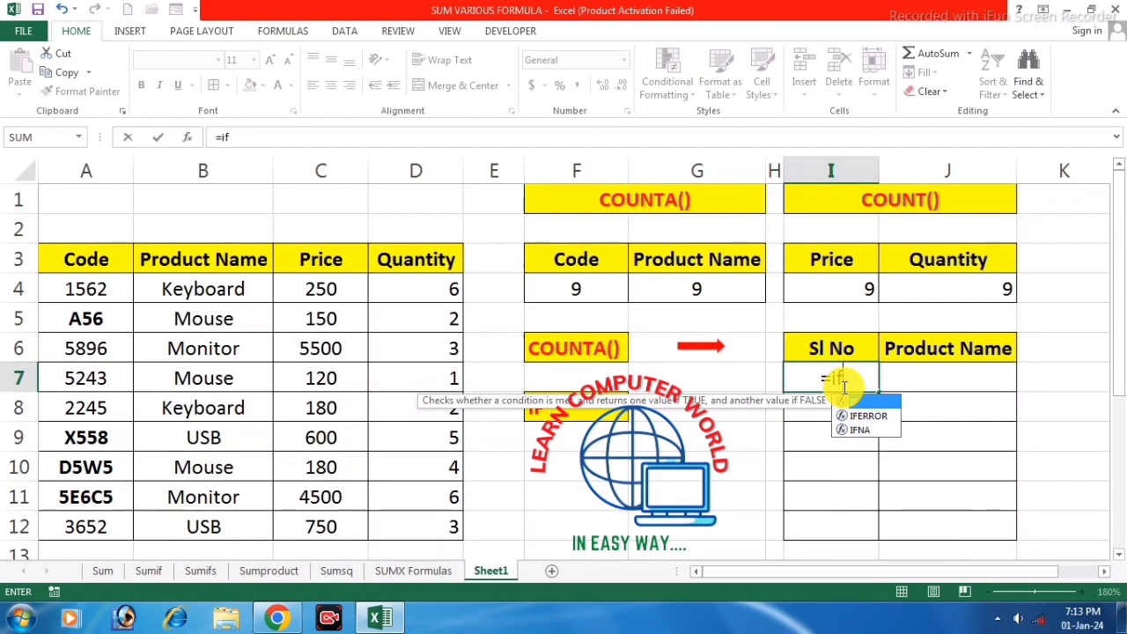
pyautogui.write('(')
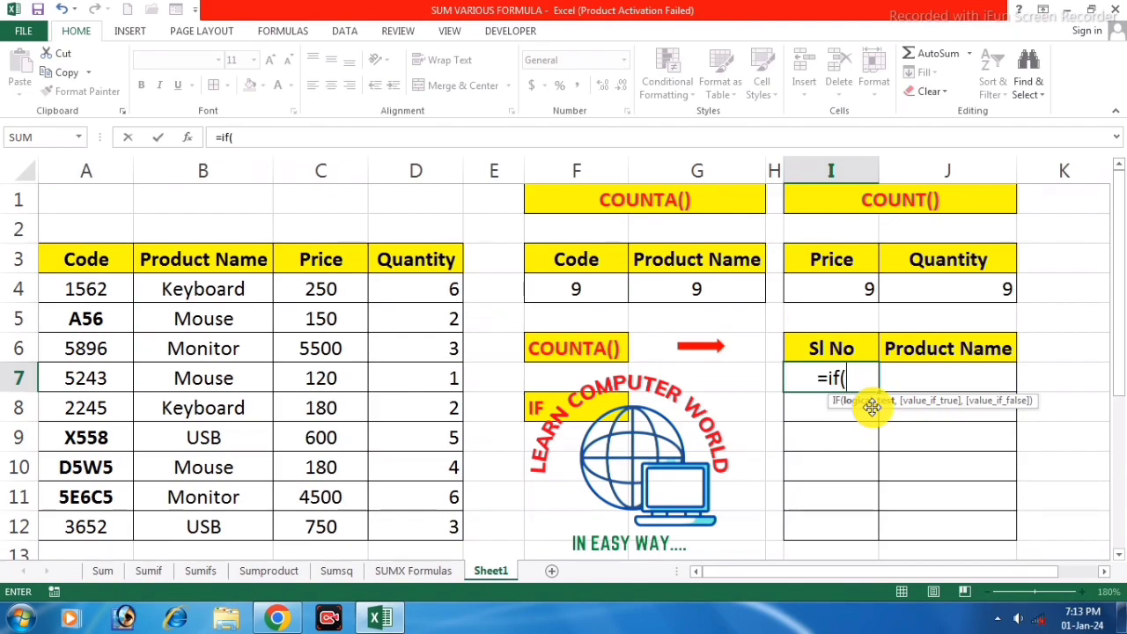
pyautogui.click(935, 378)
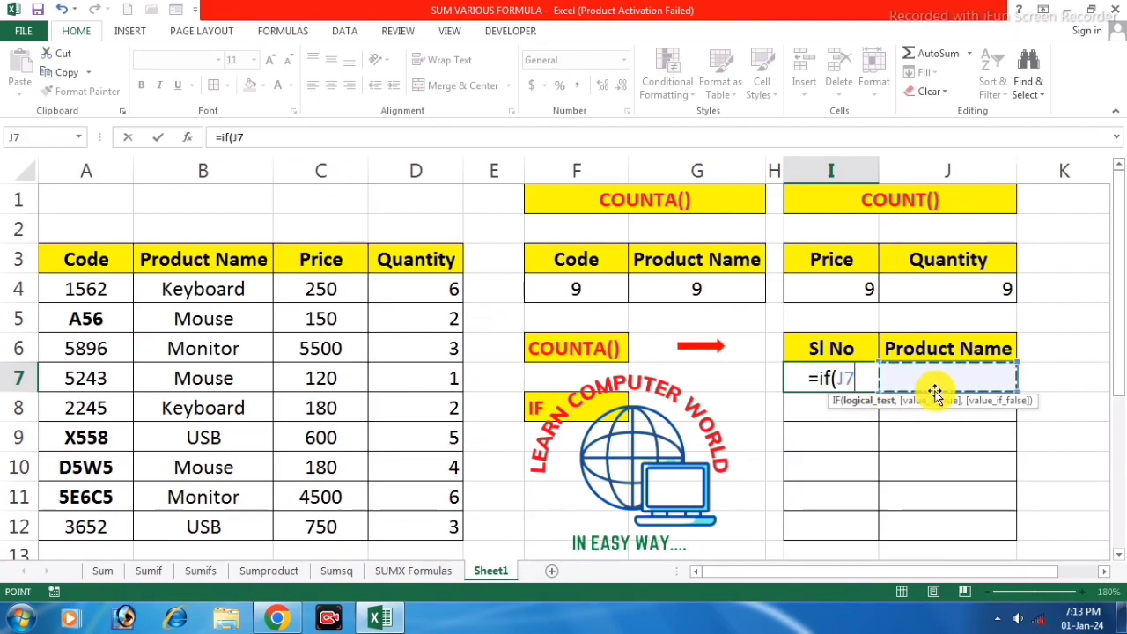
pyautogui.write('=""')
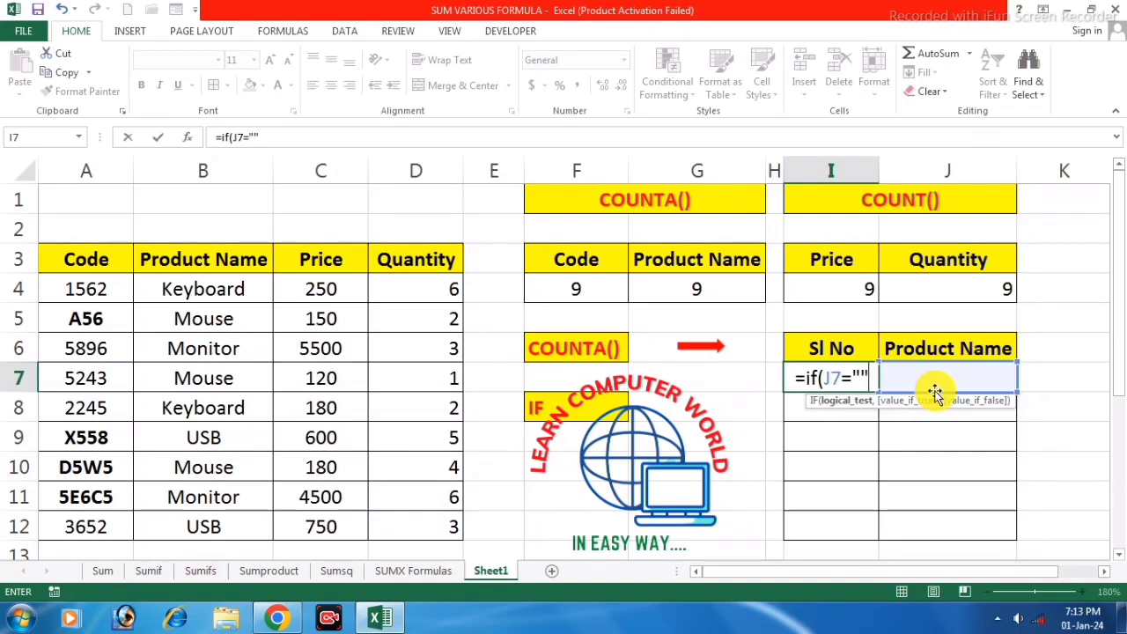
pyautogui.write(',')
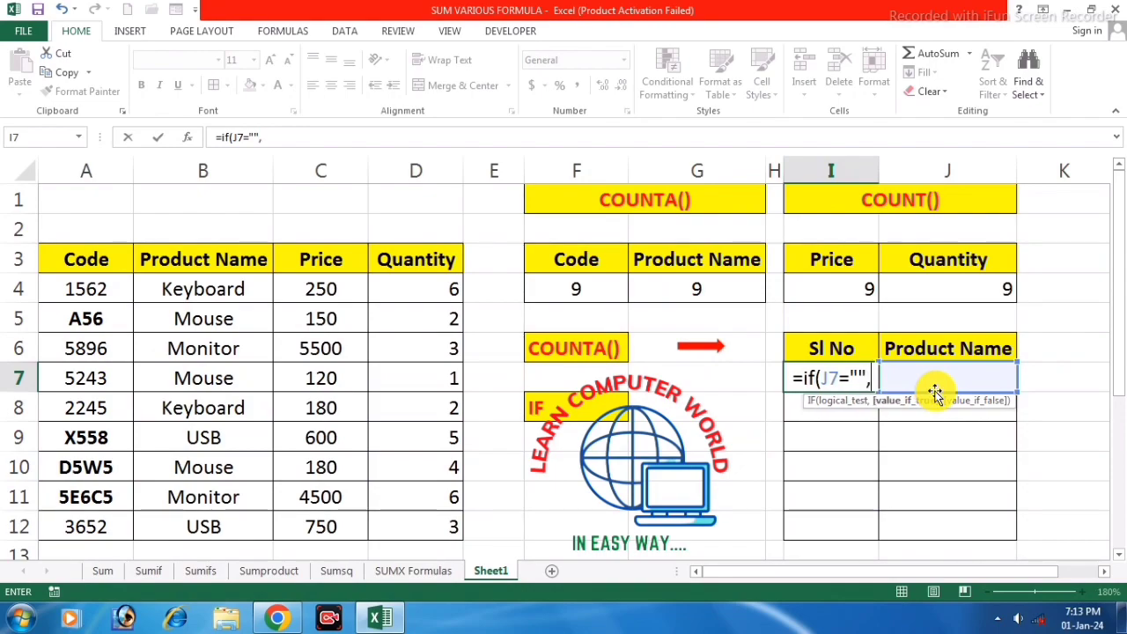
pyautogui.write('""')
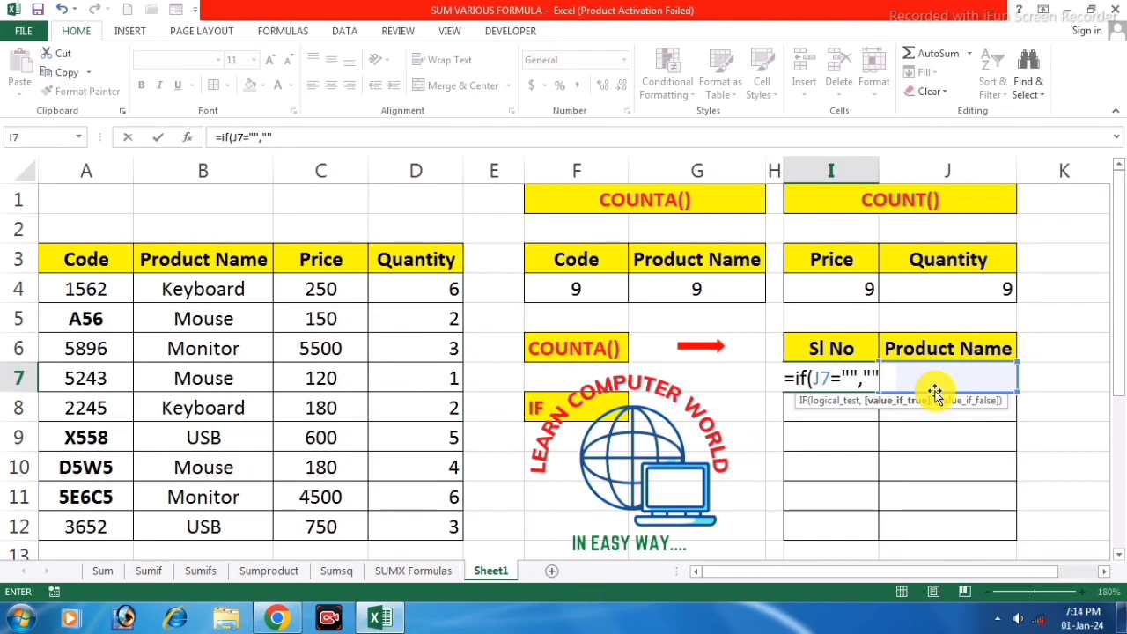
pyautogui.write(',')
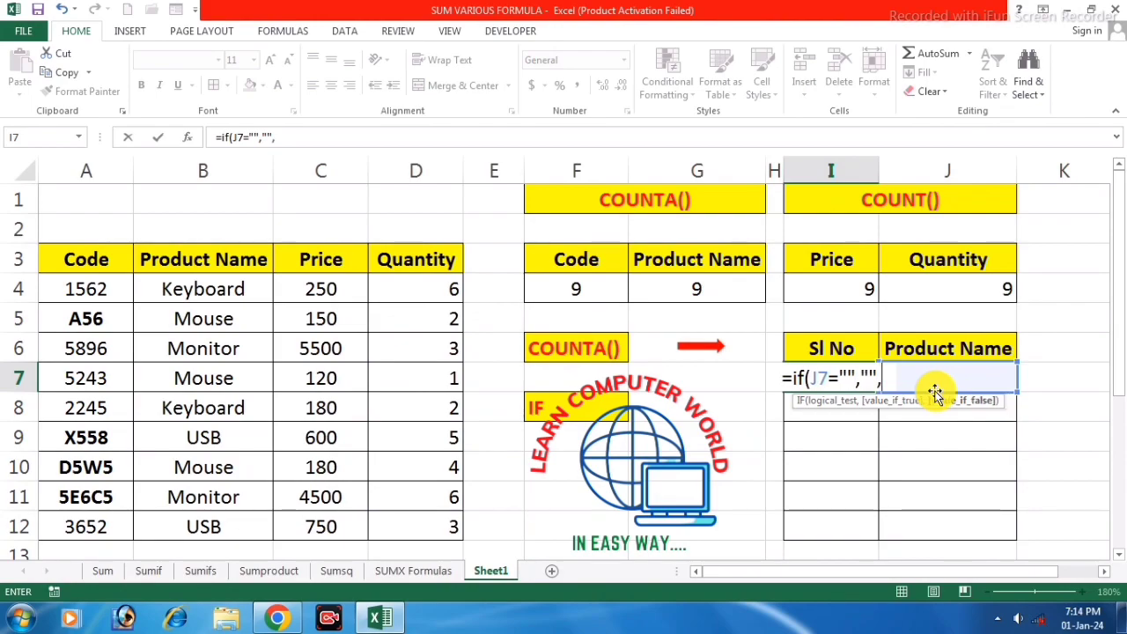
# Add COUNTA over the range J7:J7 as the value-if-false argument of the IF formula in I7.
pyautogui.write('count')
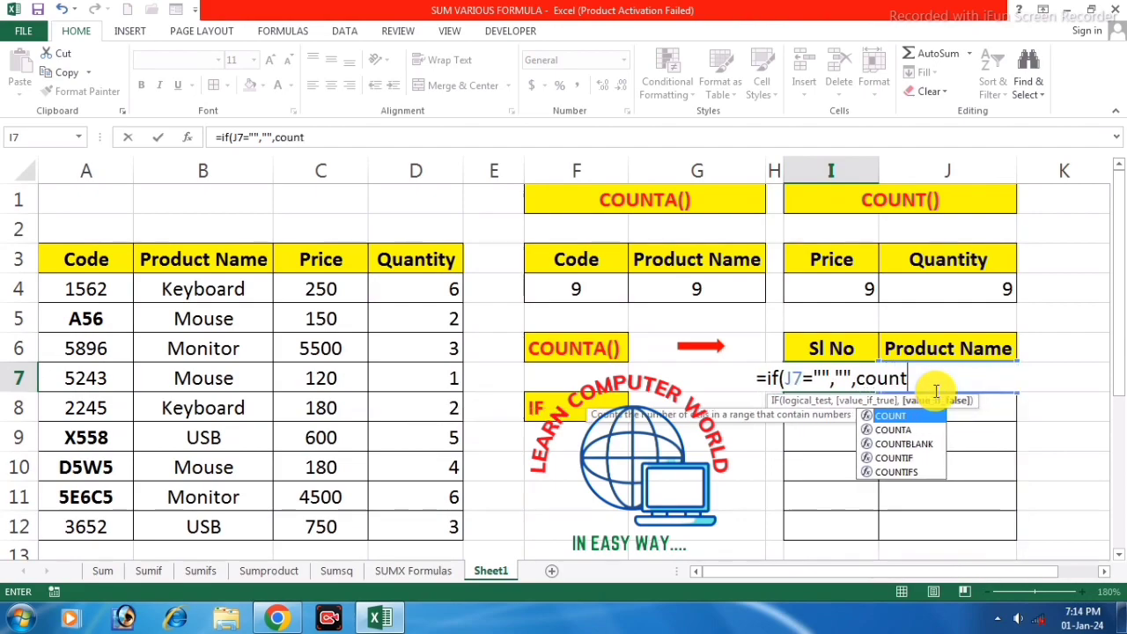
pyautogui.write('a')
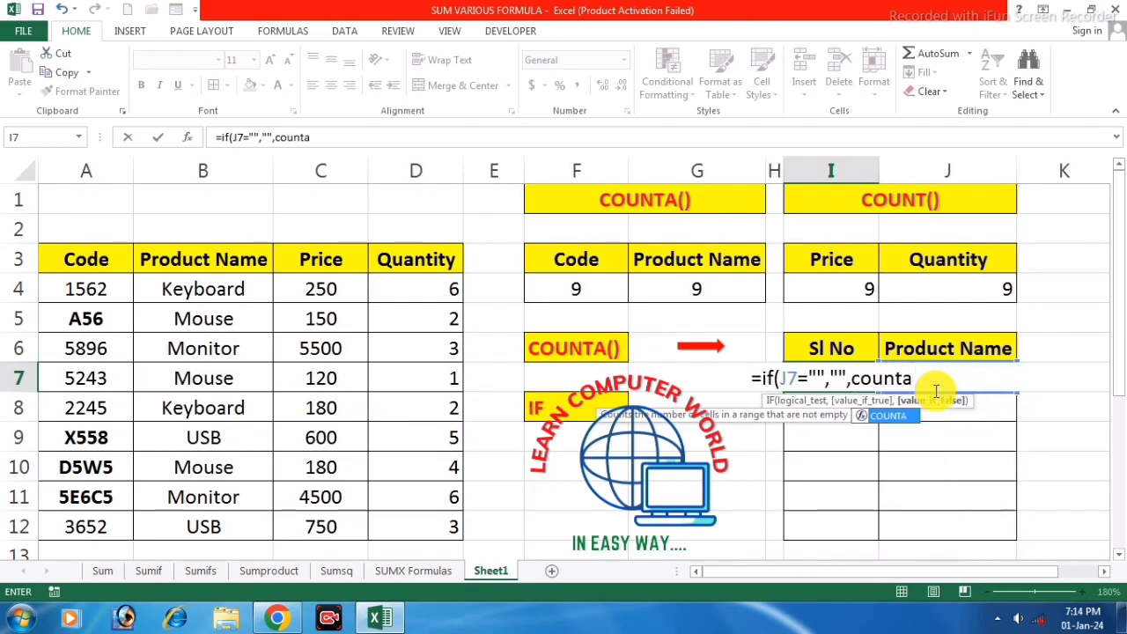
pyautogui.write('(')
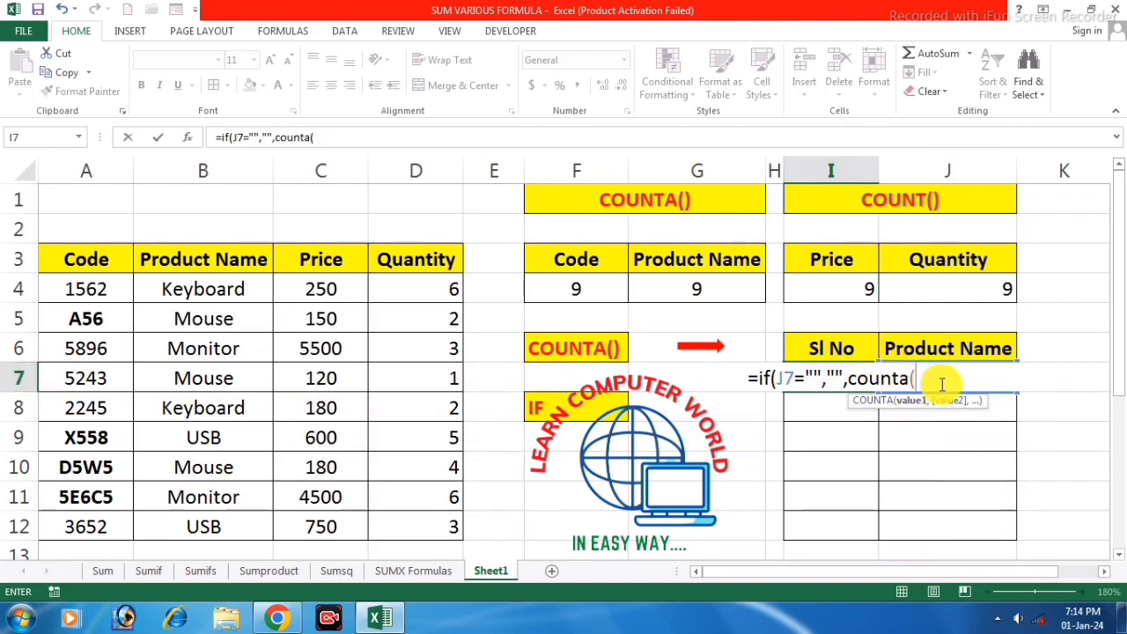
pyautogui.write('J')
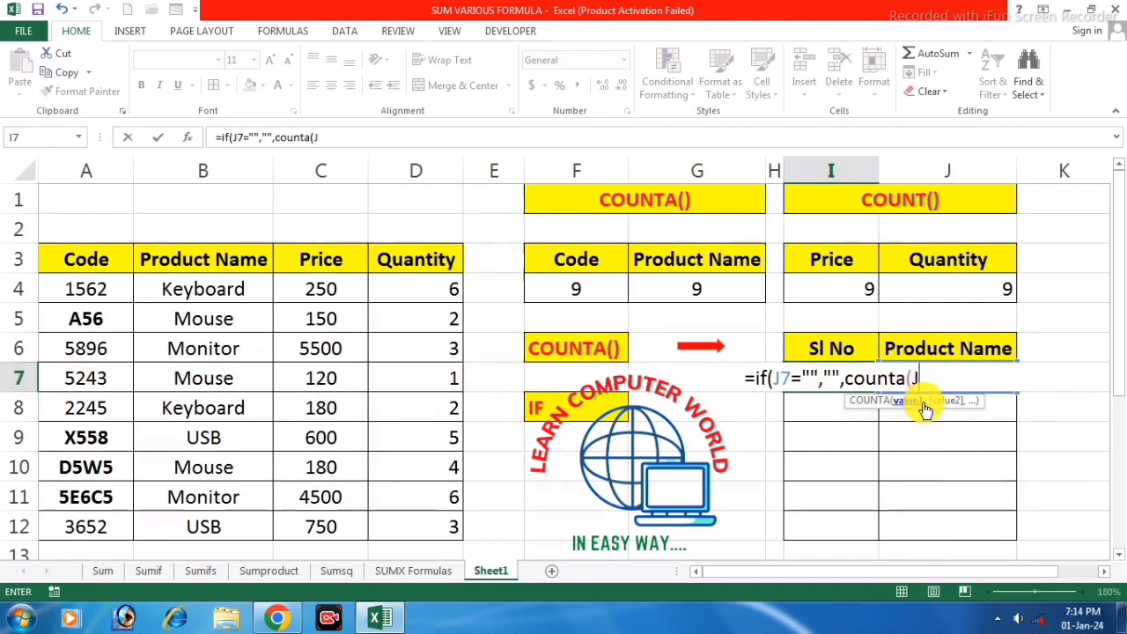
pyautogui.write('7')
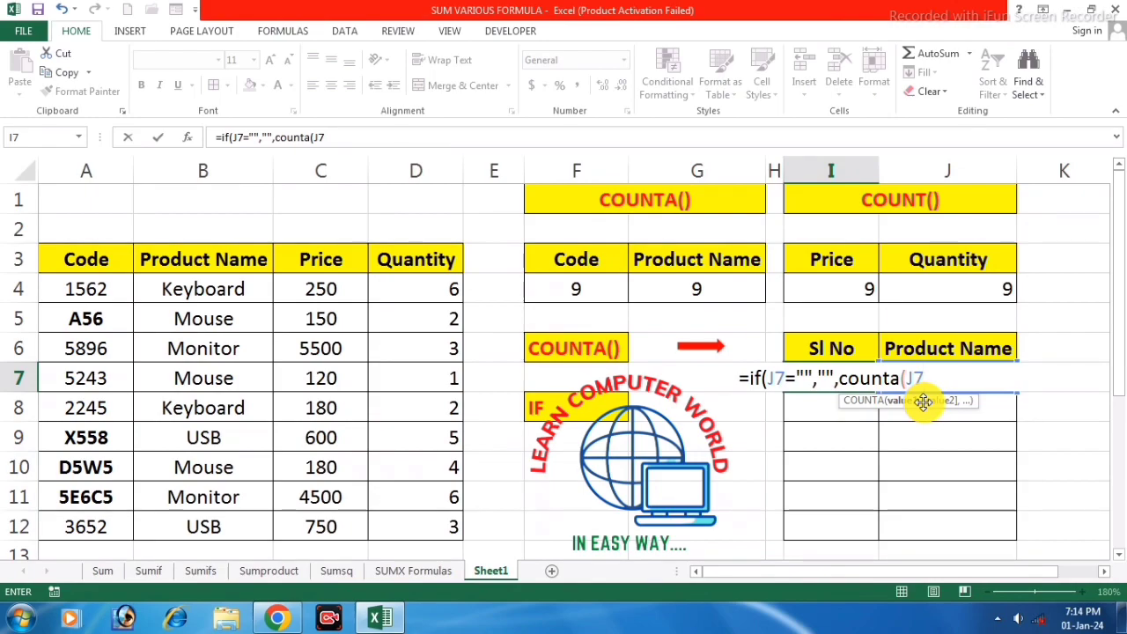
pyautogui.write(':')
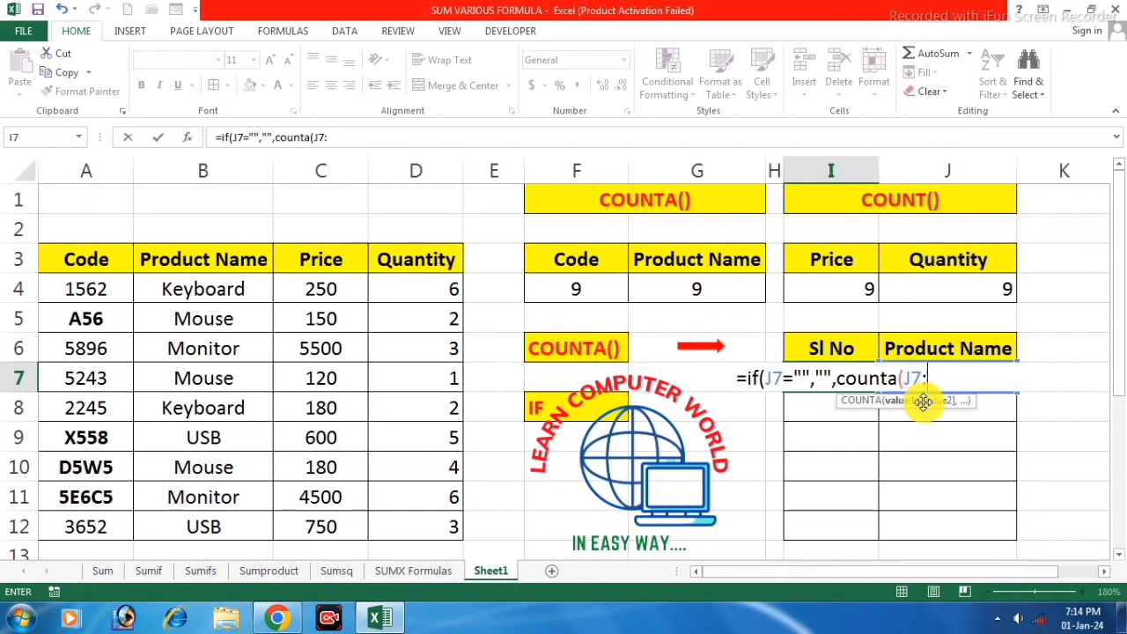
pyautogui.write('J')
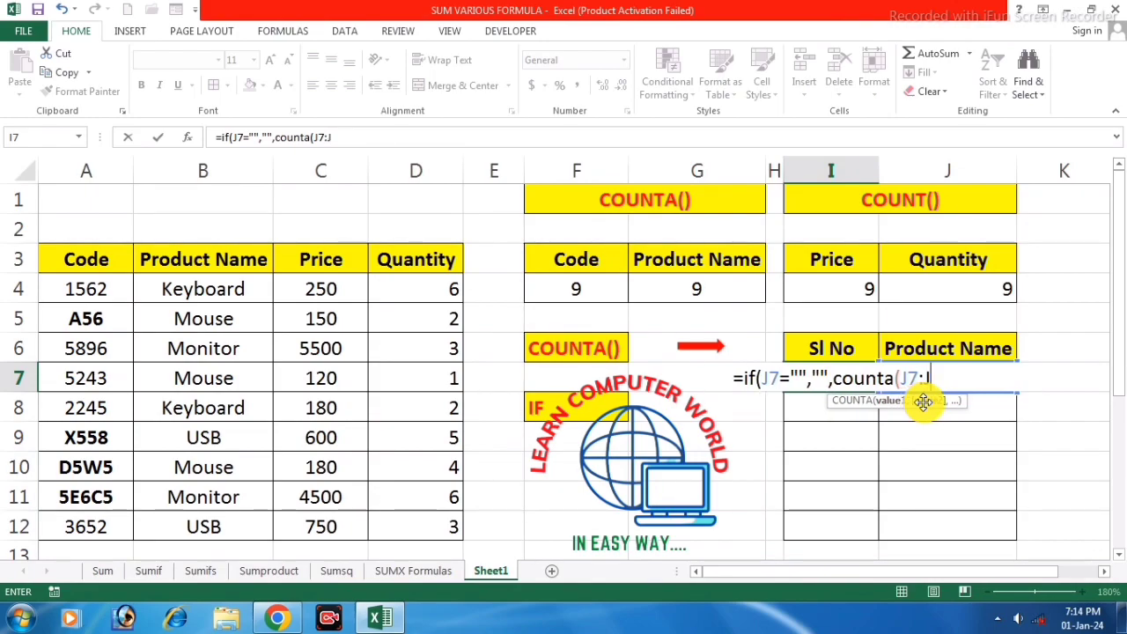
pyautogui.write('7')
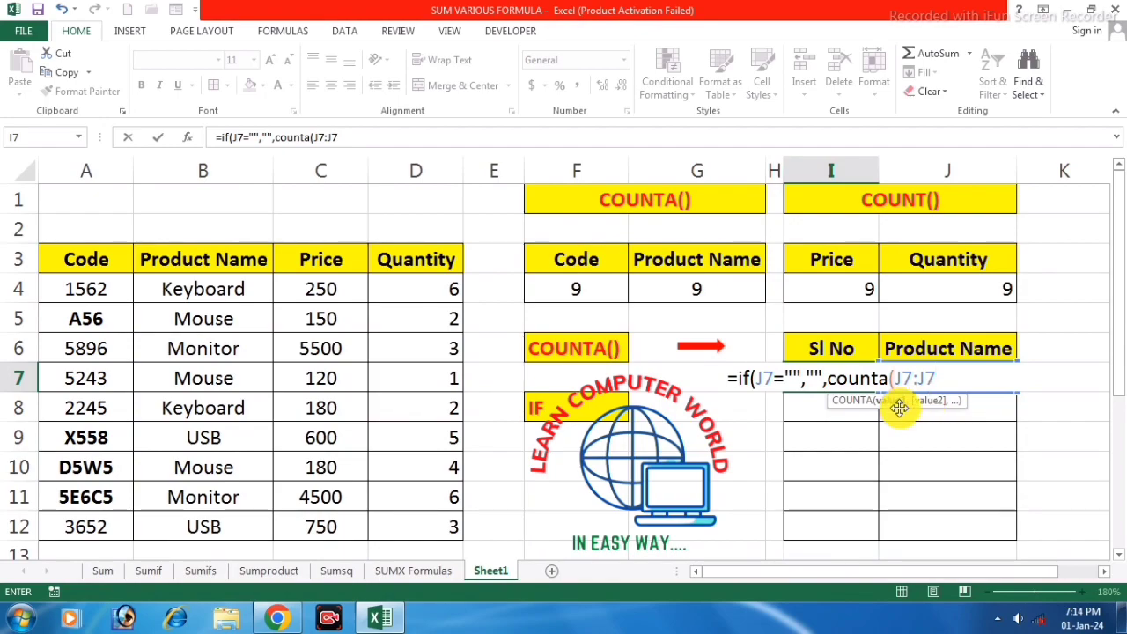
# Anchor the COUNTA range as $J$7:J7 to complete the formula in I7, and fill it down to I12.
pyautogui.click(903, 380)
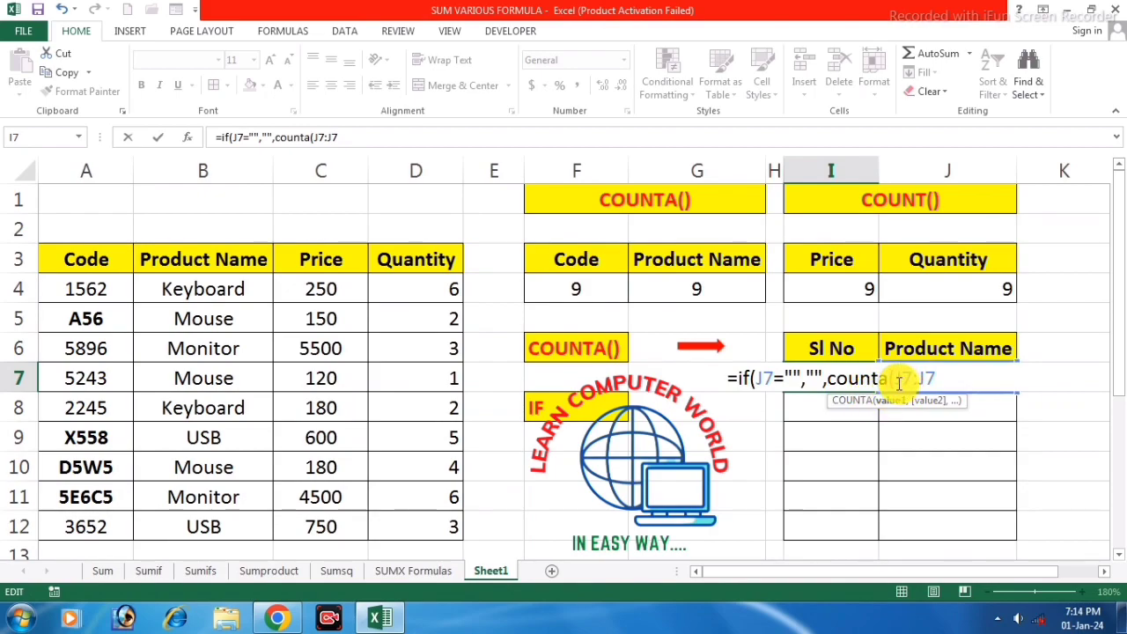
pyautogui.press('F4')
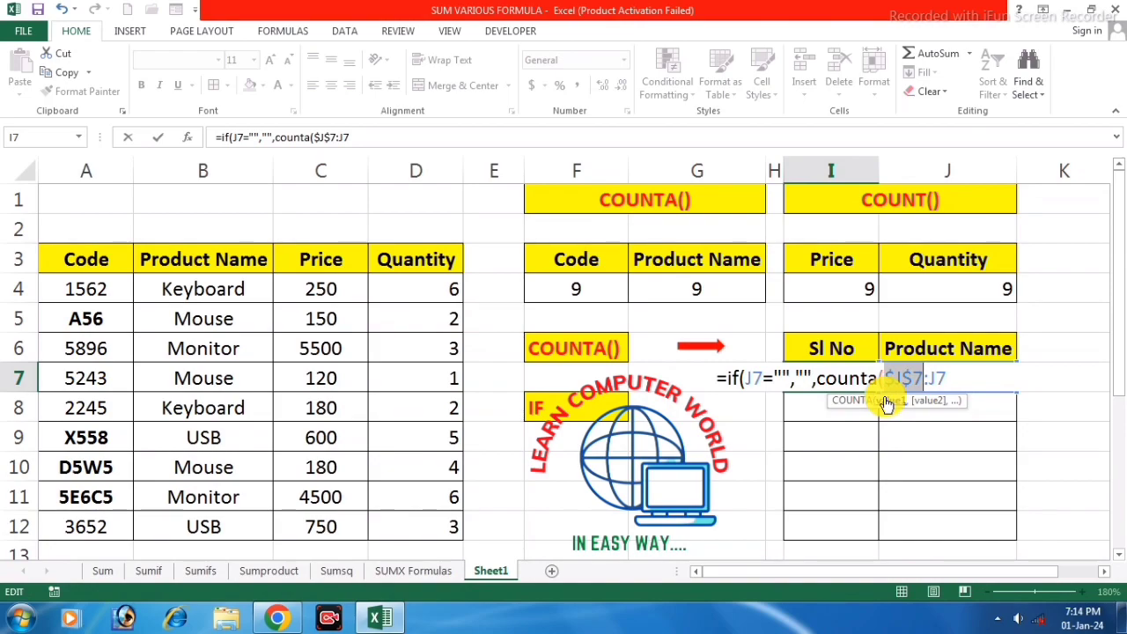
pyautogui.click(955, 378)
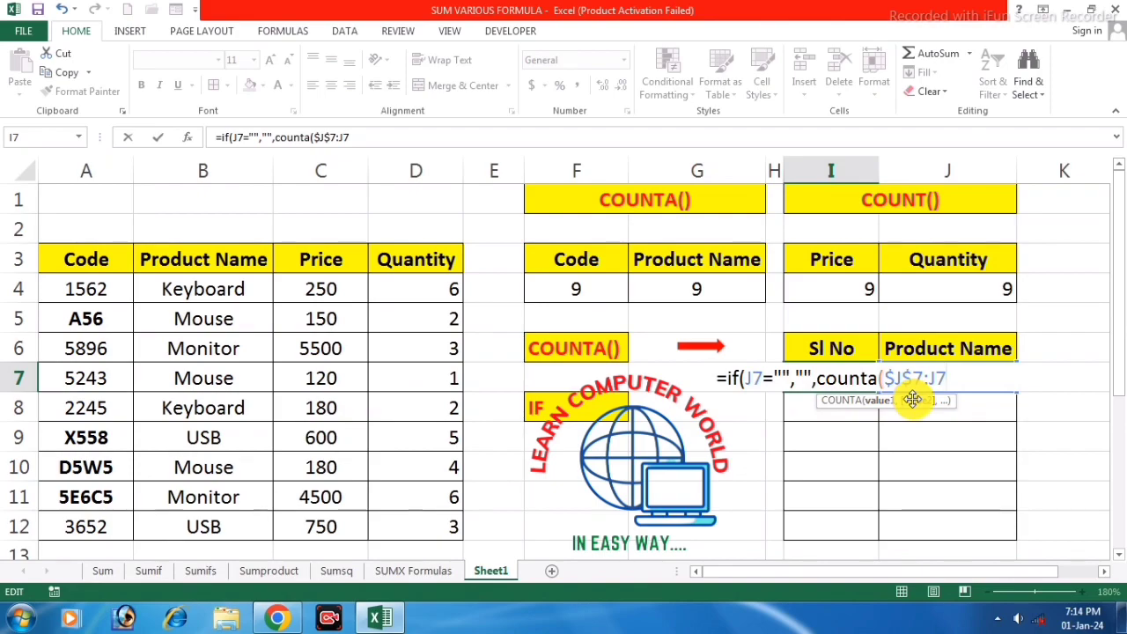
pyautogui.write(')')
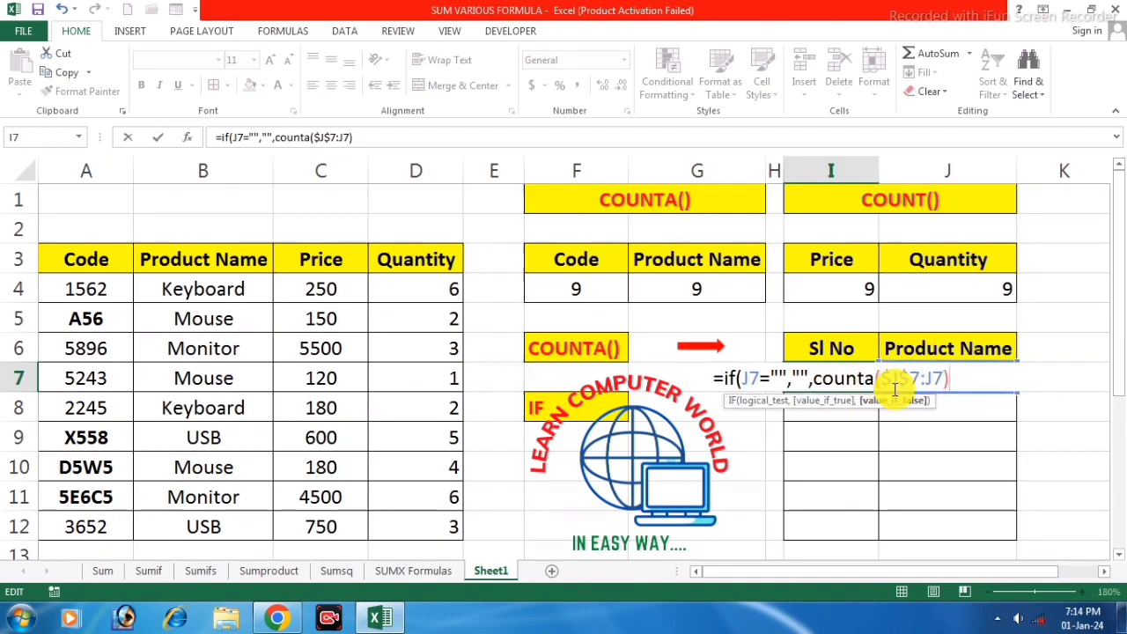
pyautogui.write(')')
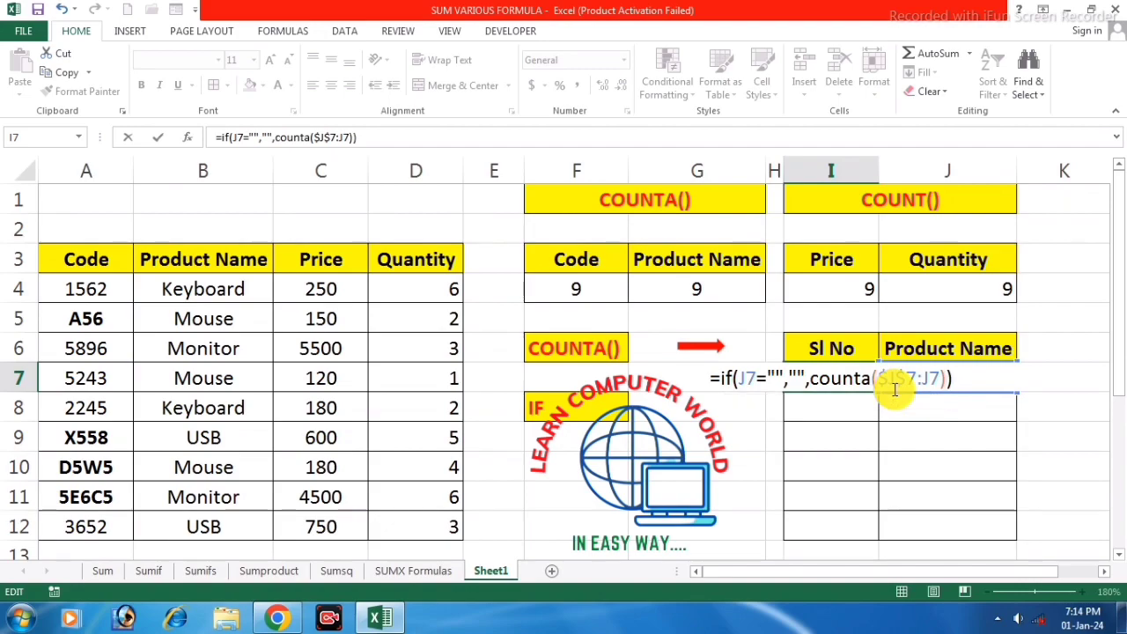
pyautogui.press('Return')
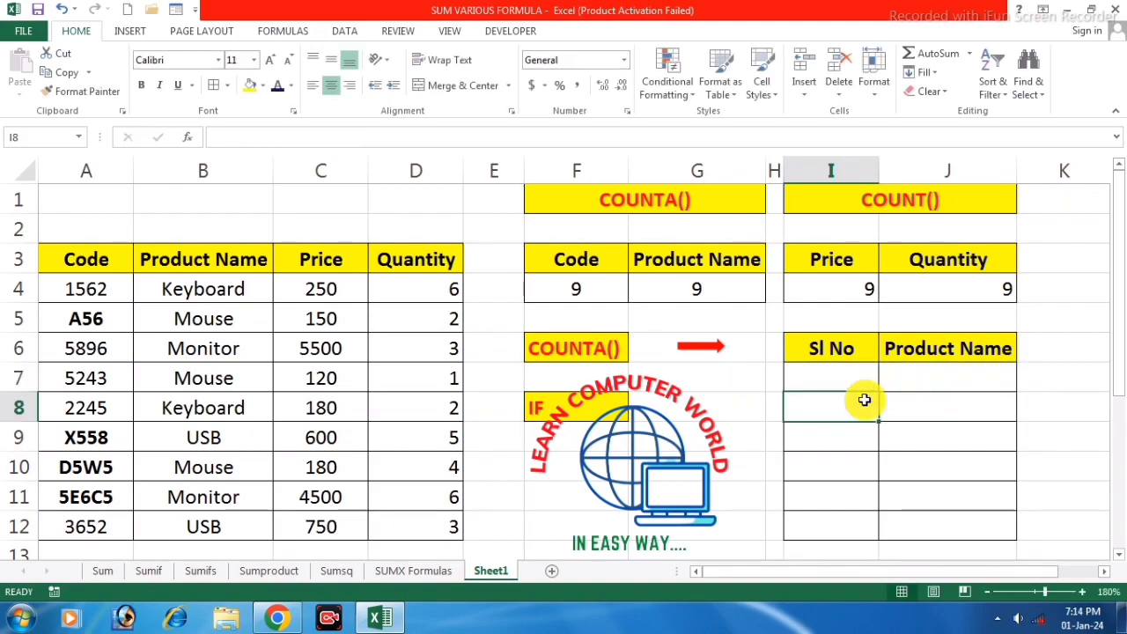
pyautogui.click(842, 379)
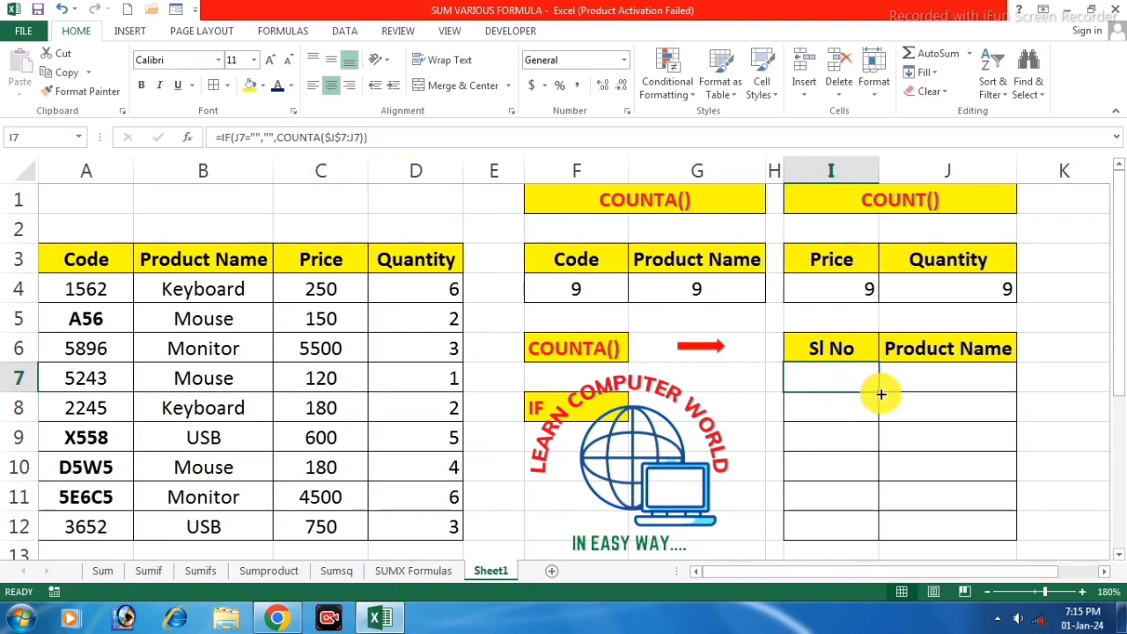
pyautogui.moveTo(881, 394); pyautogui.dragTo(875, 531)
# Enter Monitor, Mouse, Keyboard and HDD in J7 to J10 of the Sl No list.
pyautogui.click(927, 378)
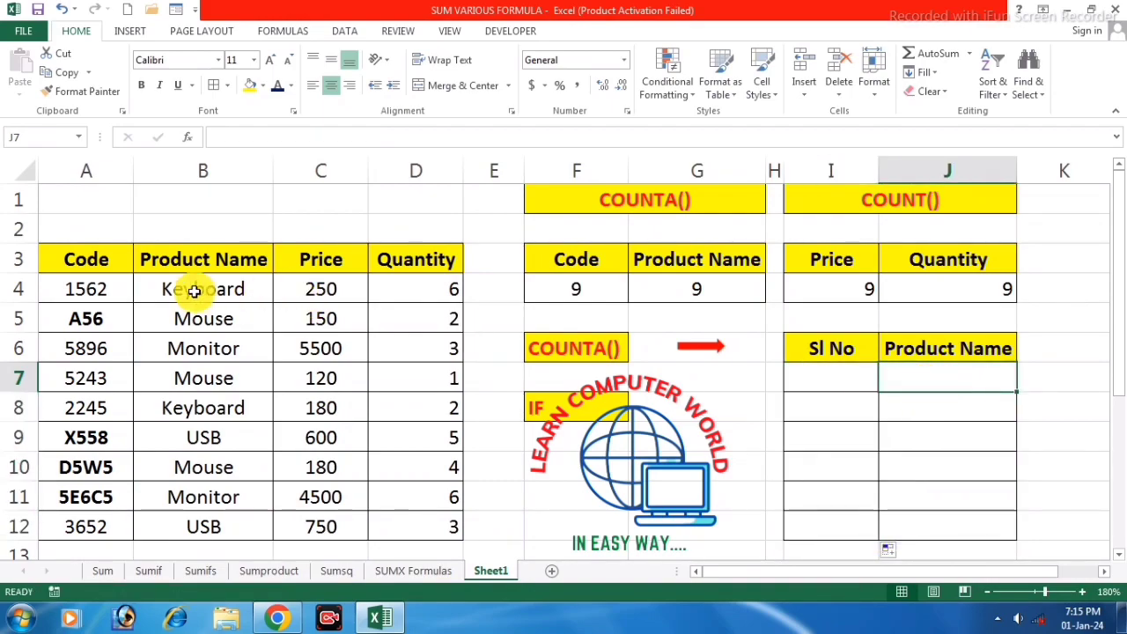
pyautogui.click(939, 385)
pyautogui.write('M')
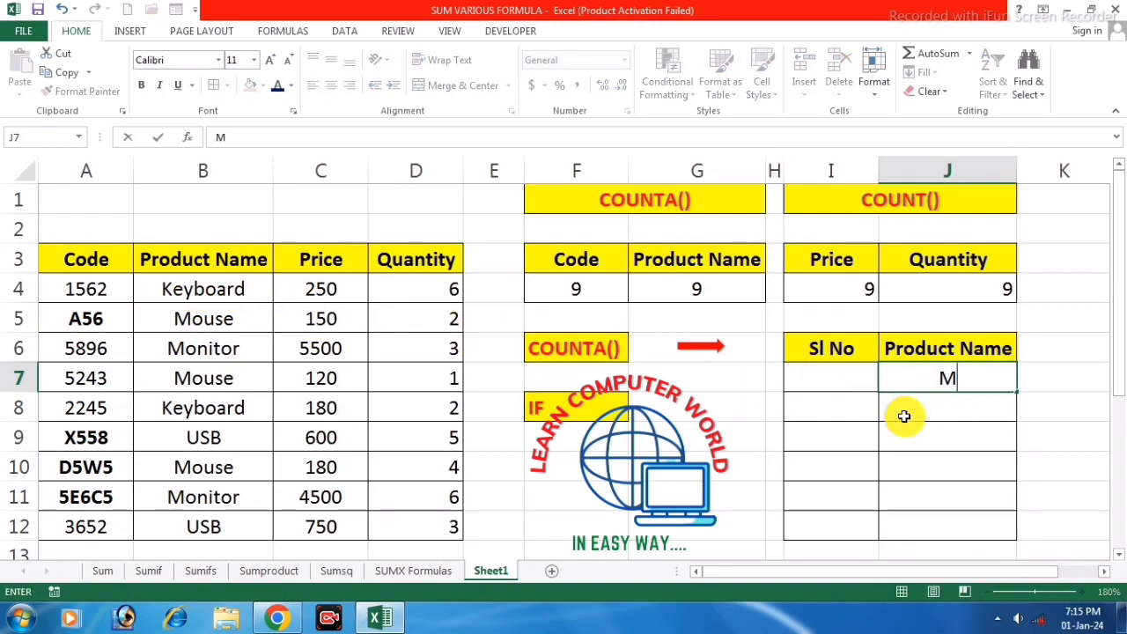
pyautogui.write('onitor')
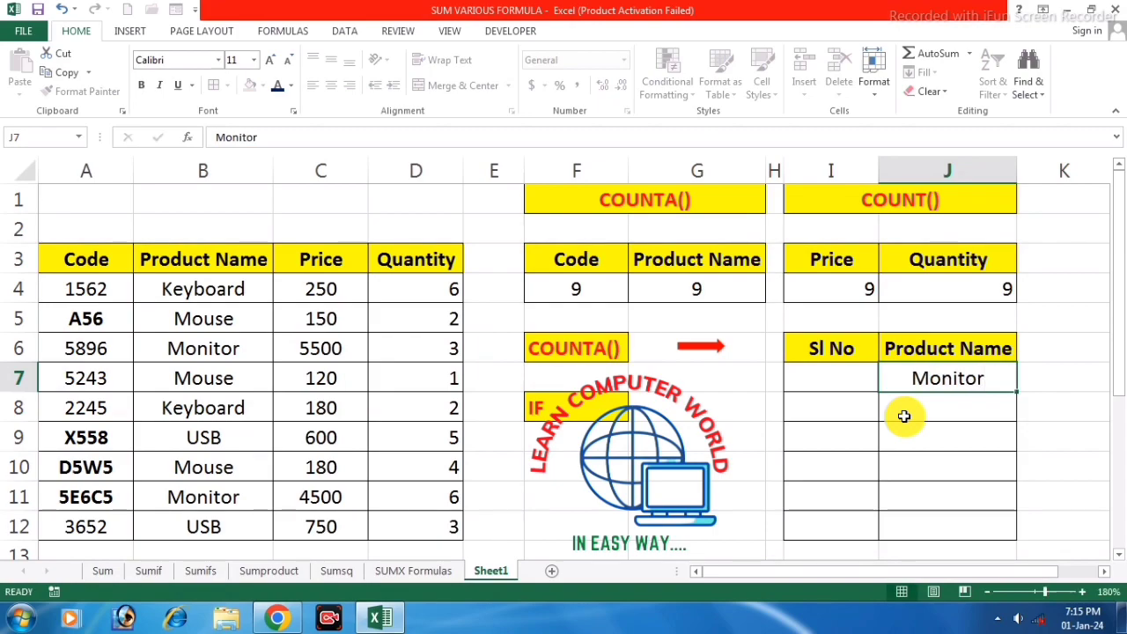
pyautogui.press('Return')
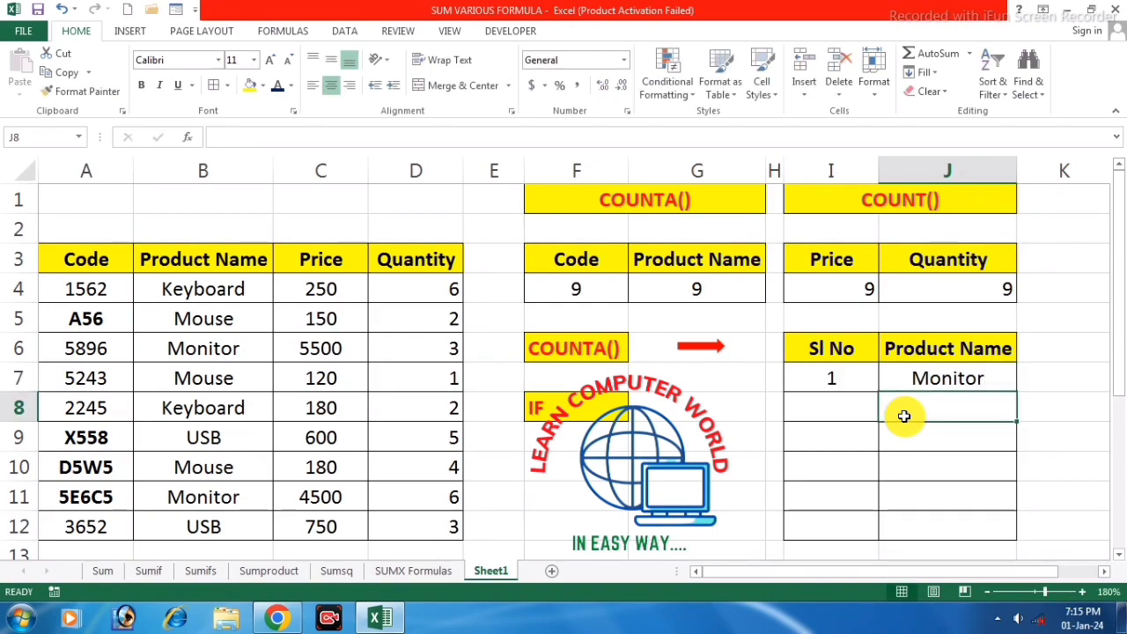
pyautogui.write('Mouse')
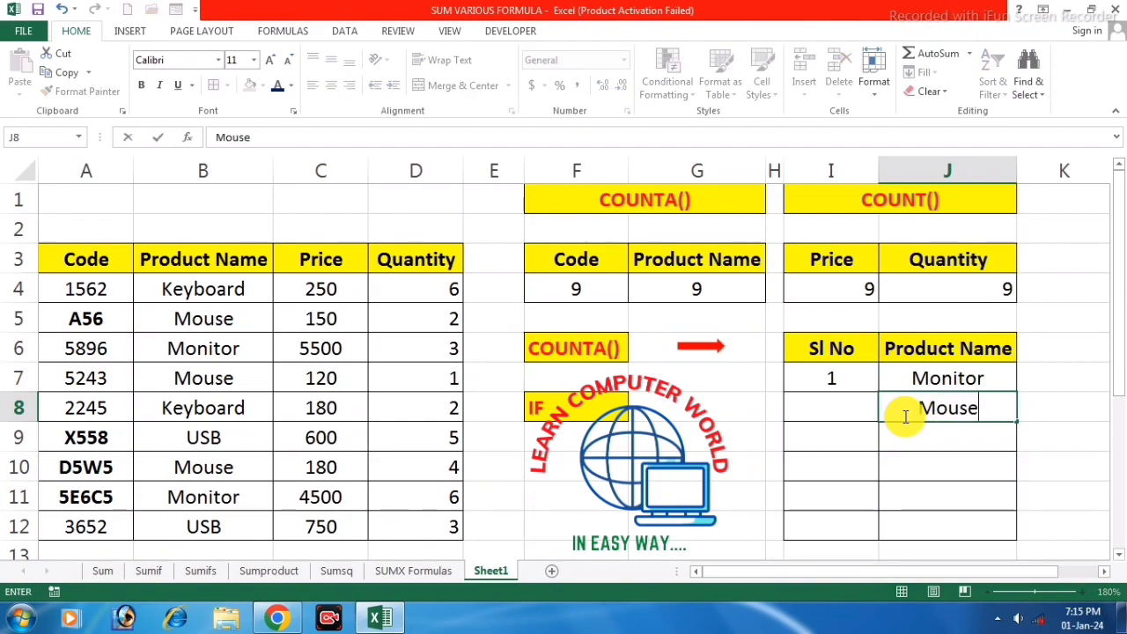
pyautogui.press('Return')
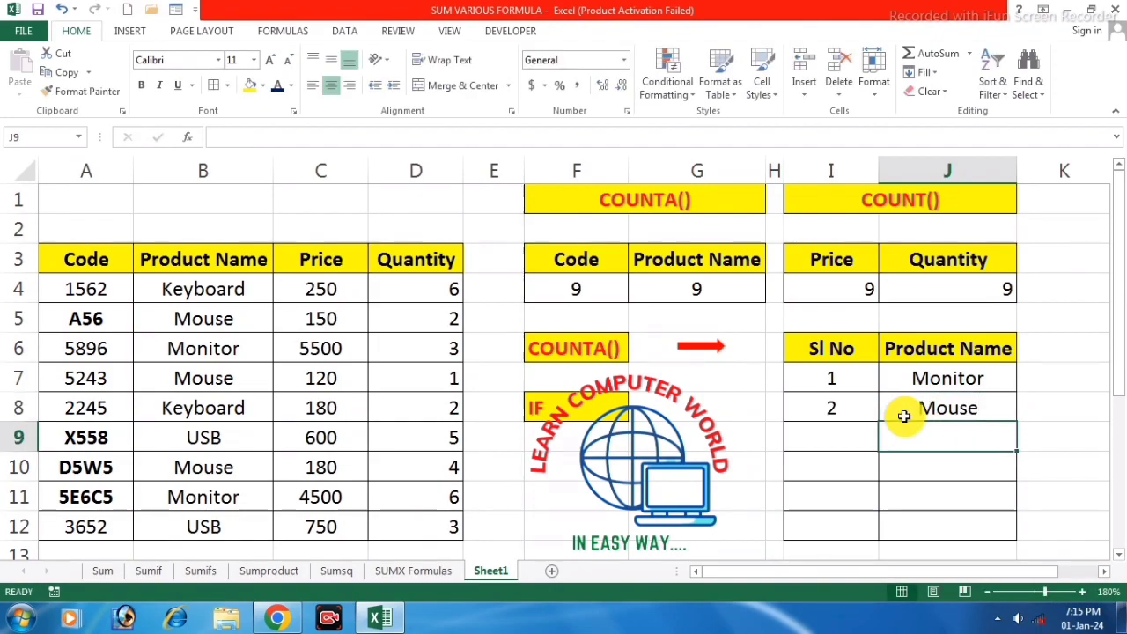
pyautogui.write('Keyboard')
pyautogui.press('Return')
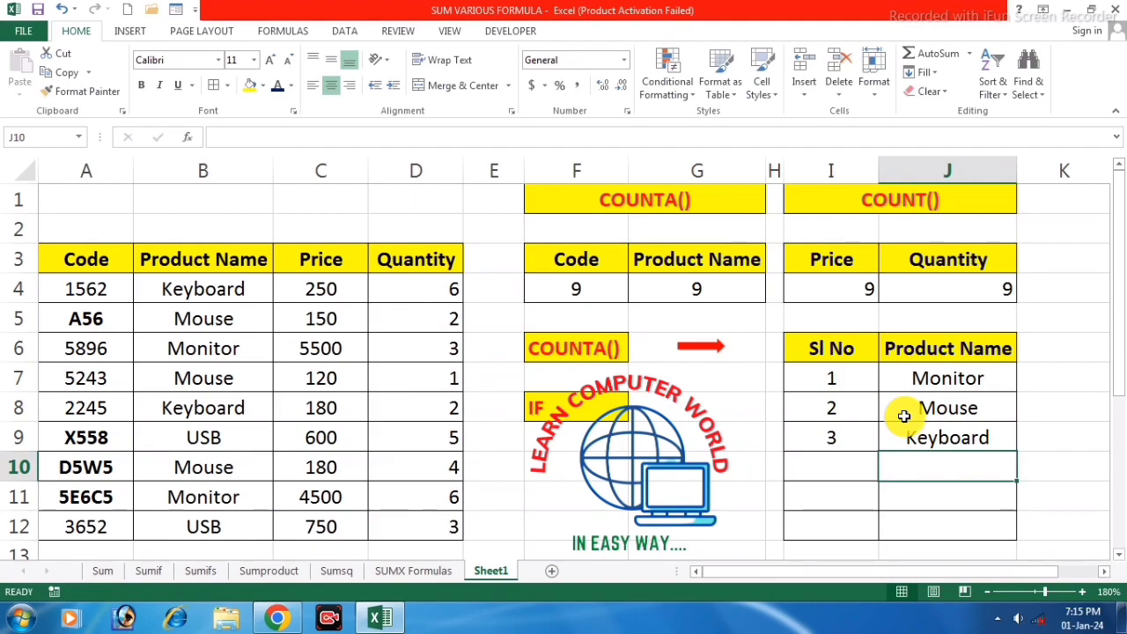
pyautogui.write('HDD')
pyautogui.press('Return')
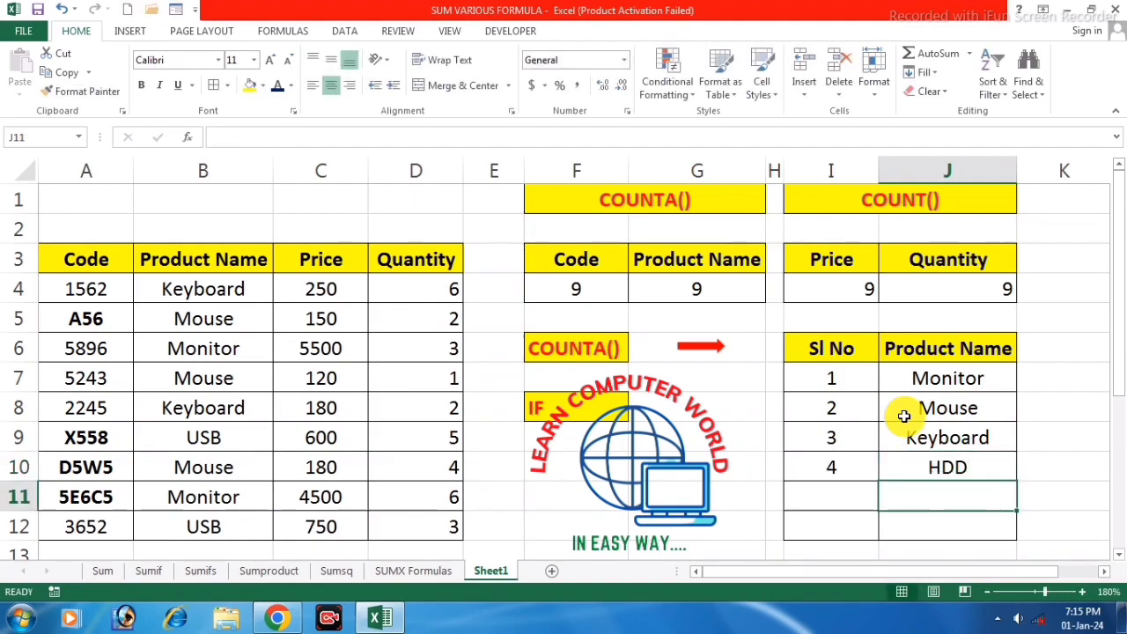
# Enter USB in J11 and SSD in J12 of the Sl No list.
pyautogui.write('USB')
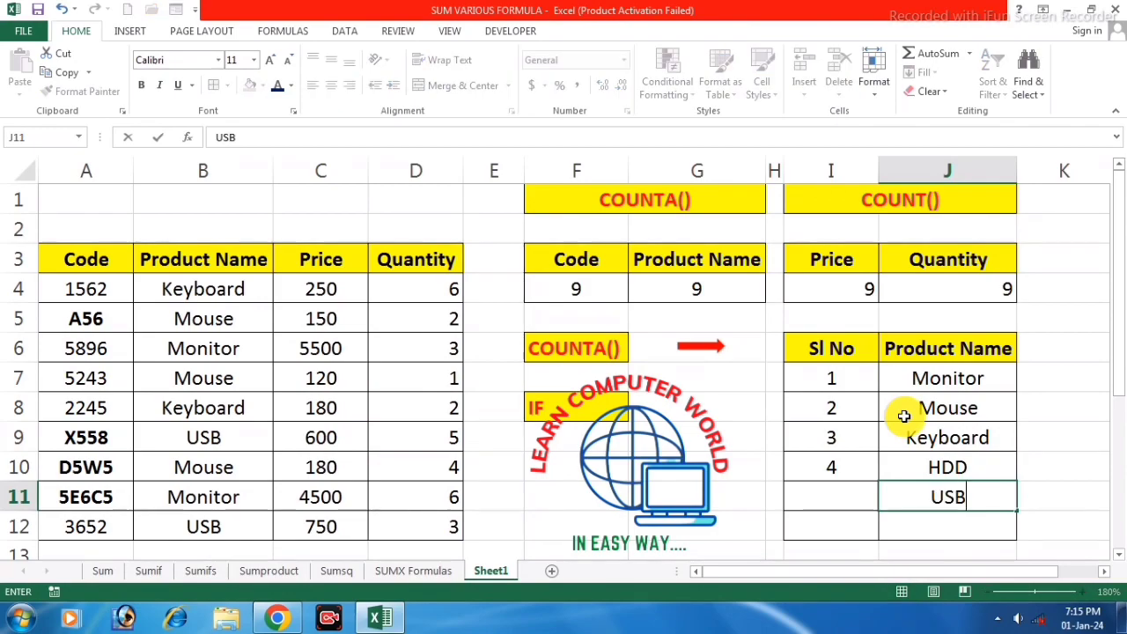
pyautogui.press('Return')
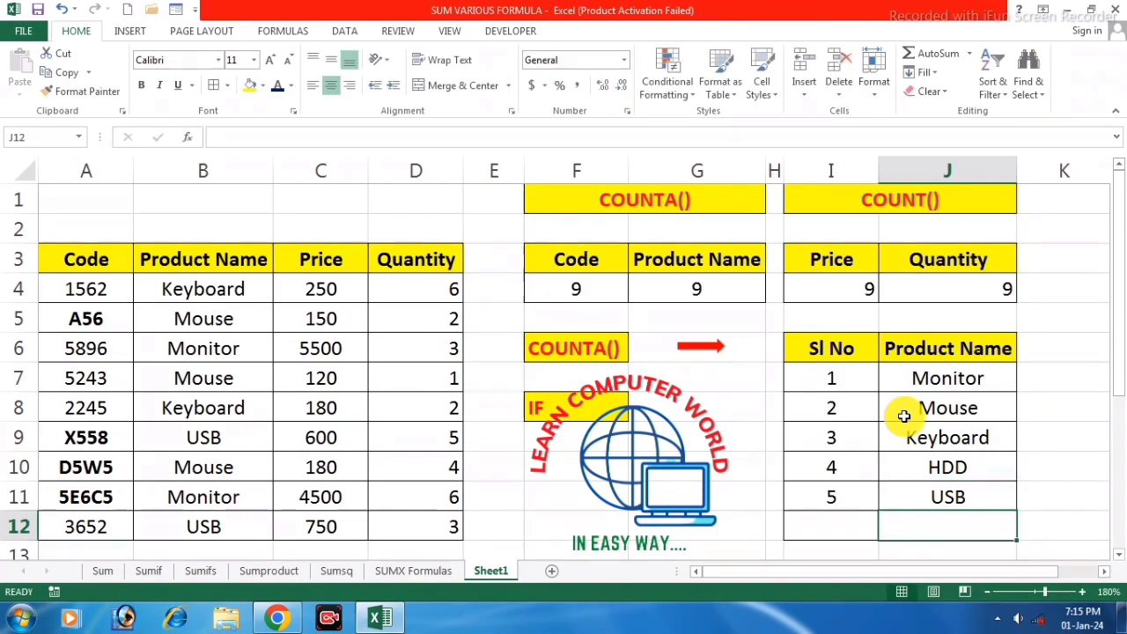
pyautogui.write('SSD')
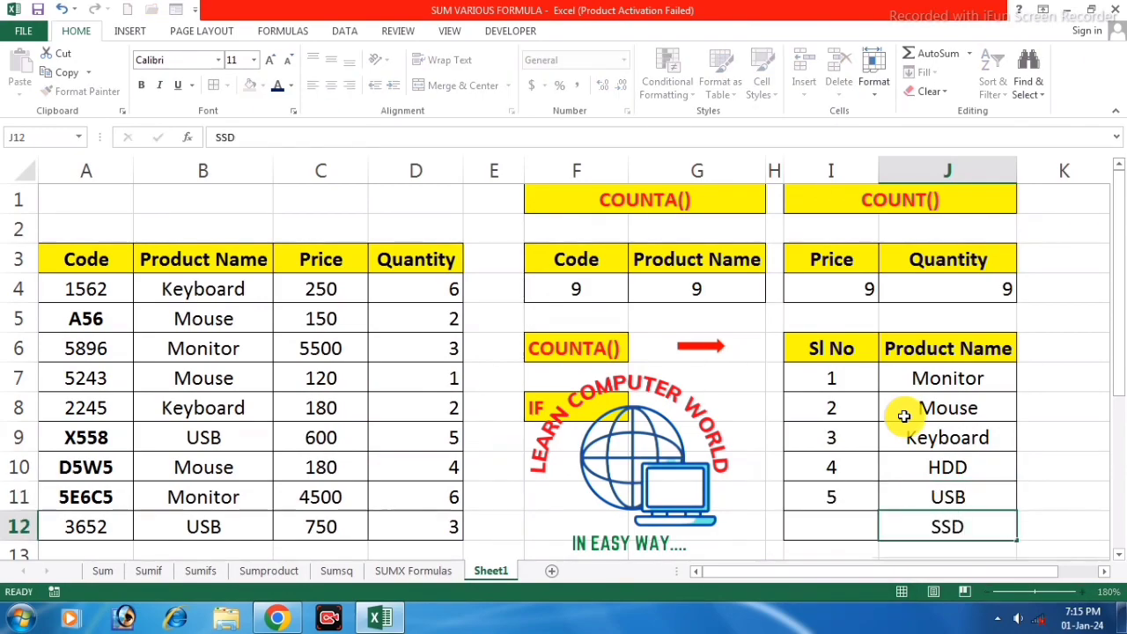
pyautogui.press('Return')
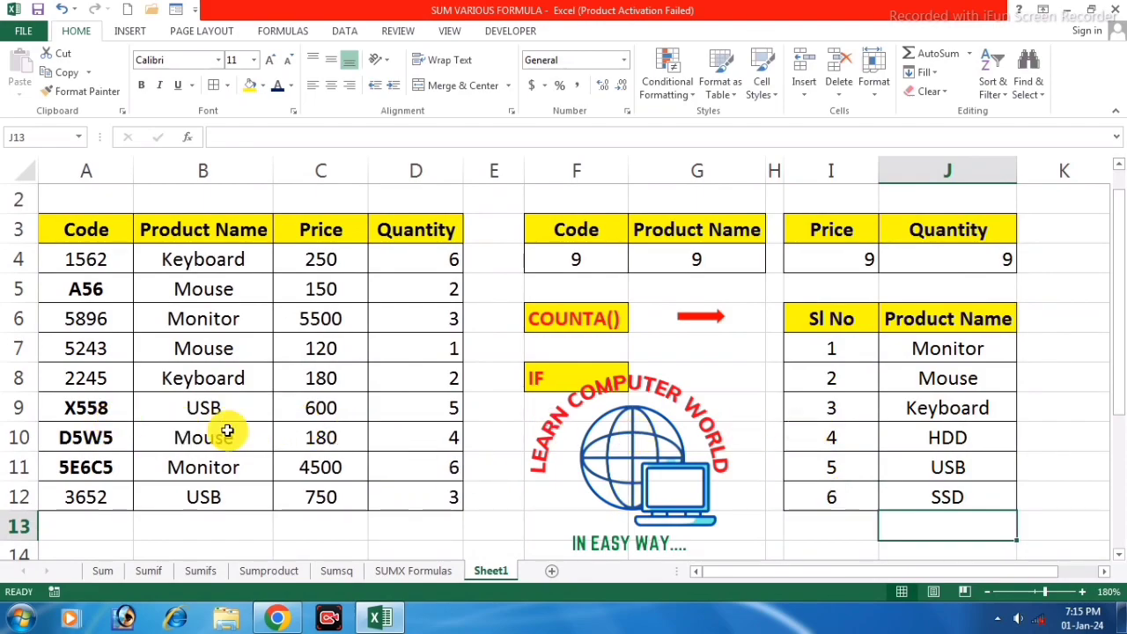
# Delete sheet row 10 to test the automatic numbering, and undo the deletion.
pyautogui.click(10, 412)
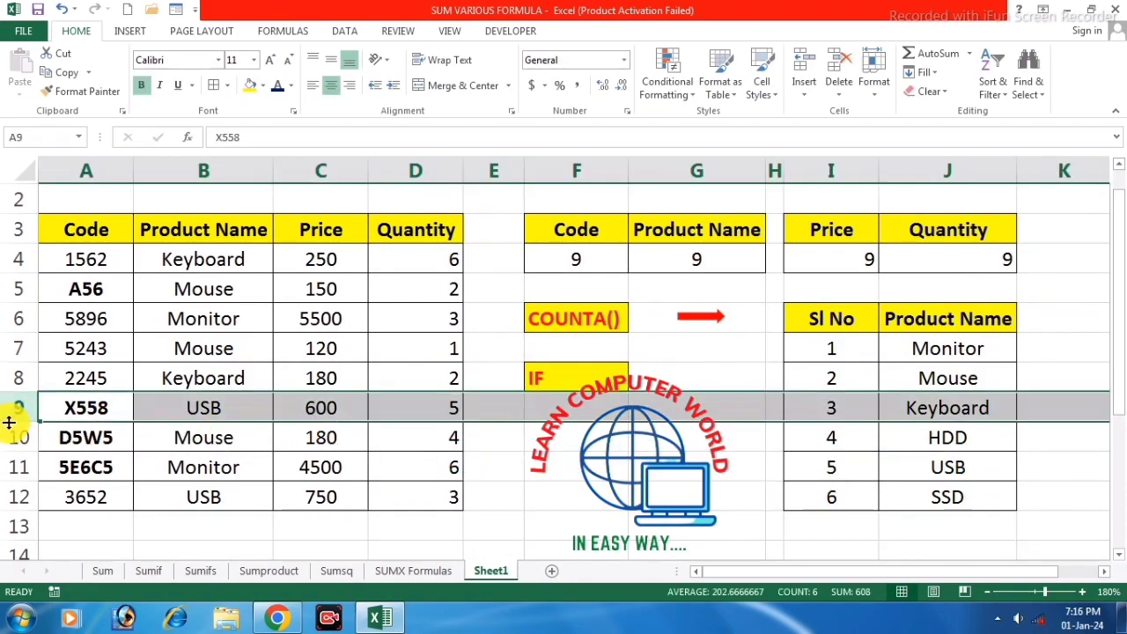
pyautogui.click(10, 435)
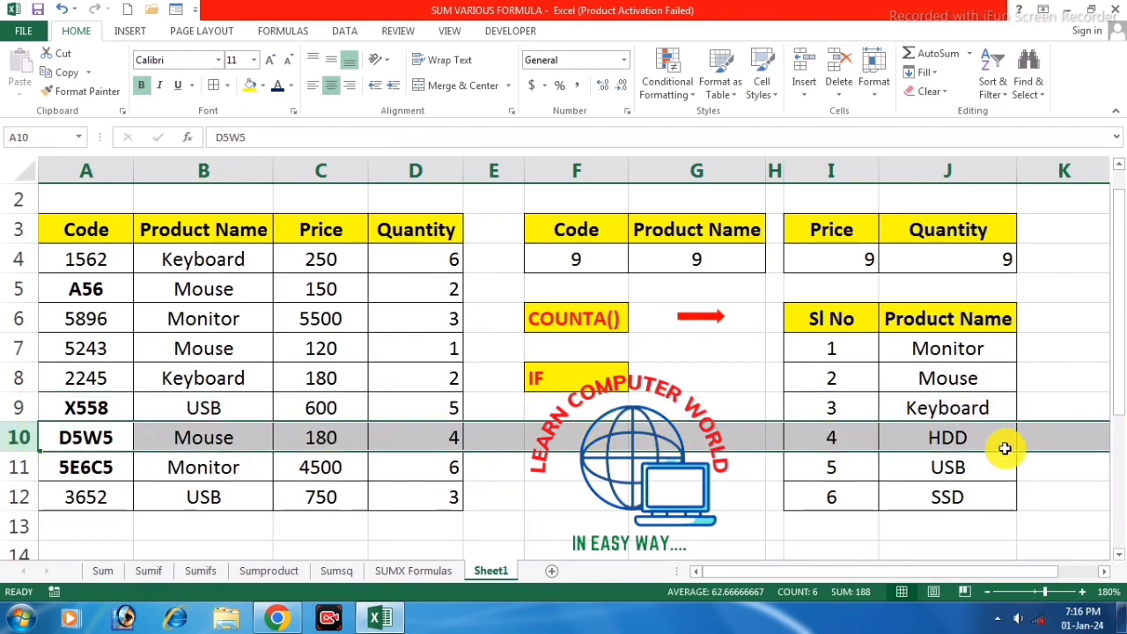
pyautogui.click(842, 66)
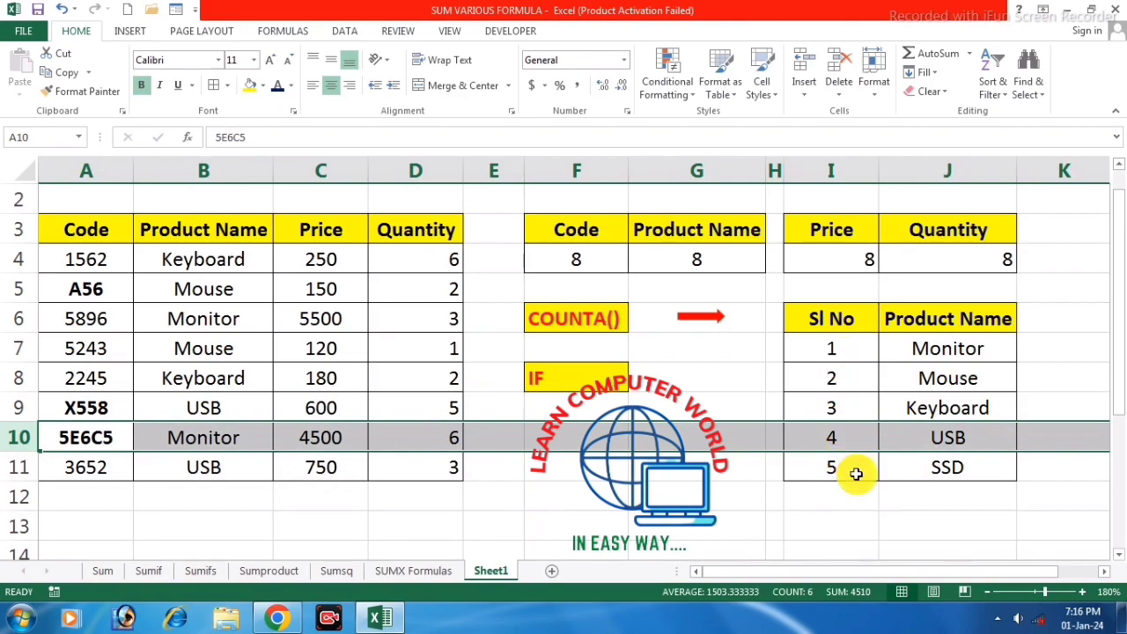
pyautogui.hotkey('ctrl', 'z')
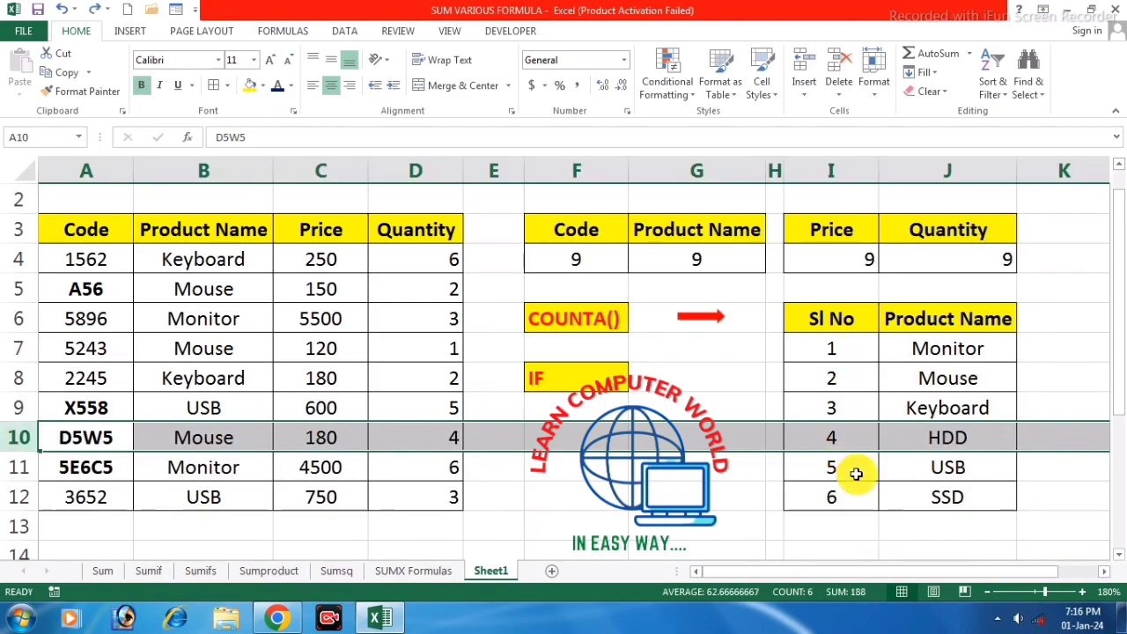
pyautogui.click(920, 472)
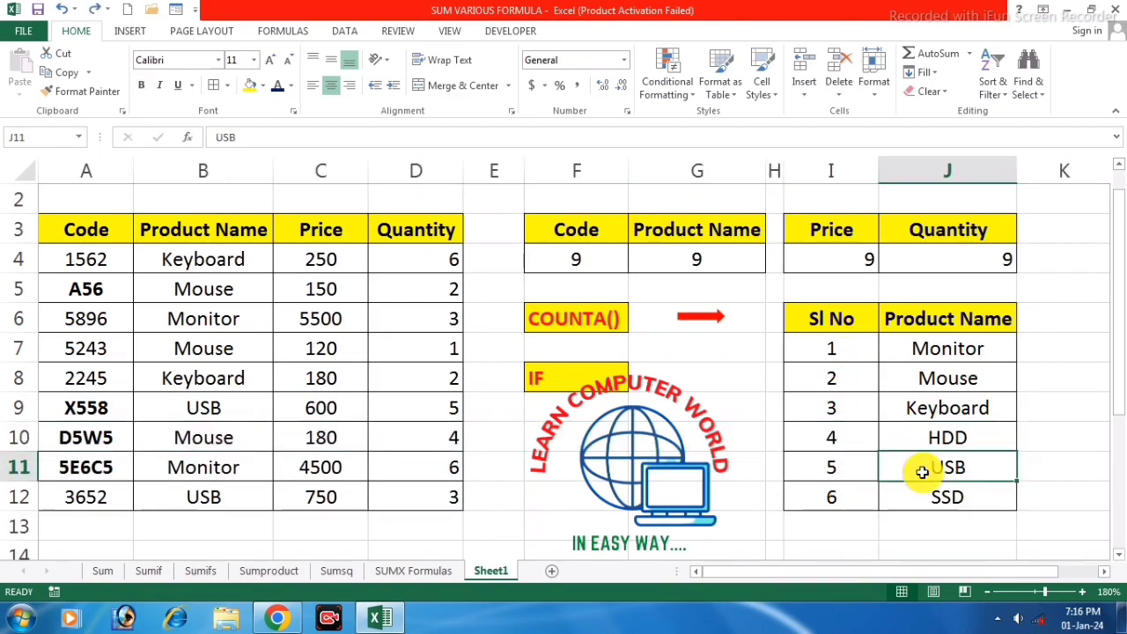
# Clear the serial number formulas from I7 to I12.
pyautogui.click(853, 348)
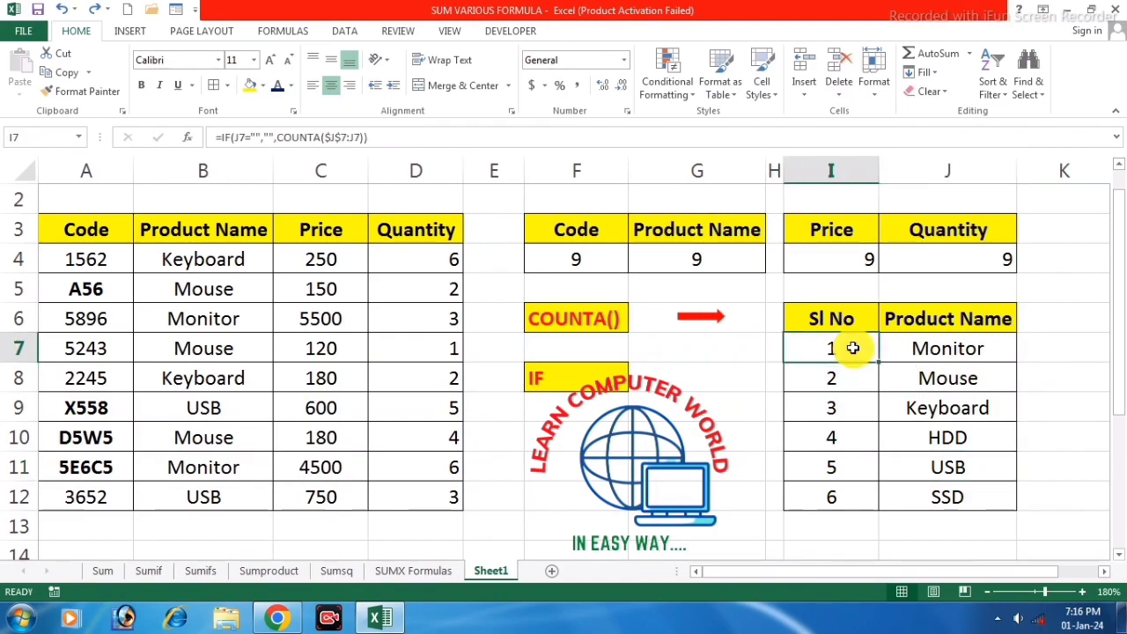
pyautogui.moveTo(851, 349); pyautogui.dragTo(850, 510)
pyautogui.press('Delete')
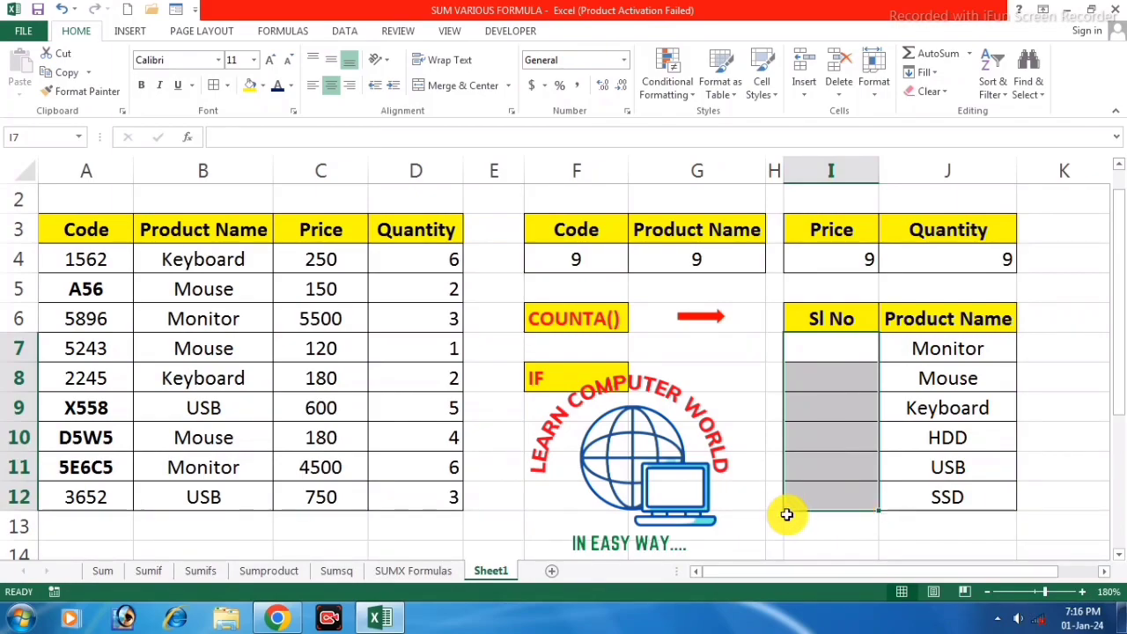
# Start an IF formula in I7 with the logical test J7="".
pyautogui.click(817, 347)
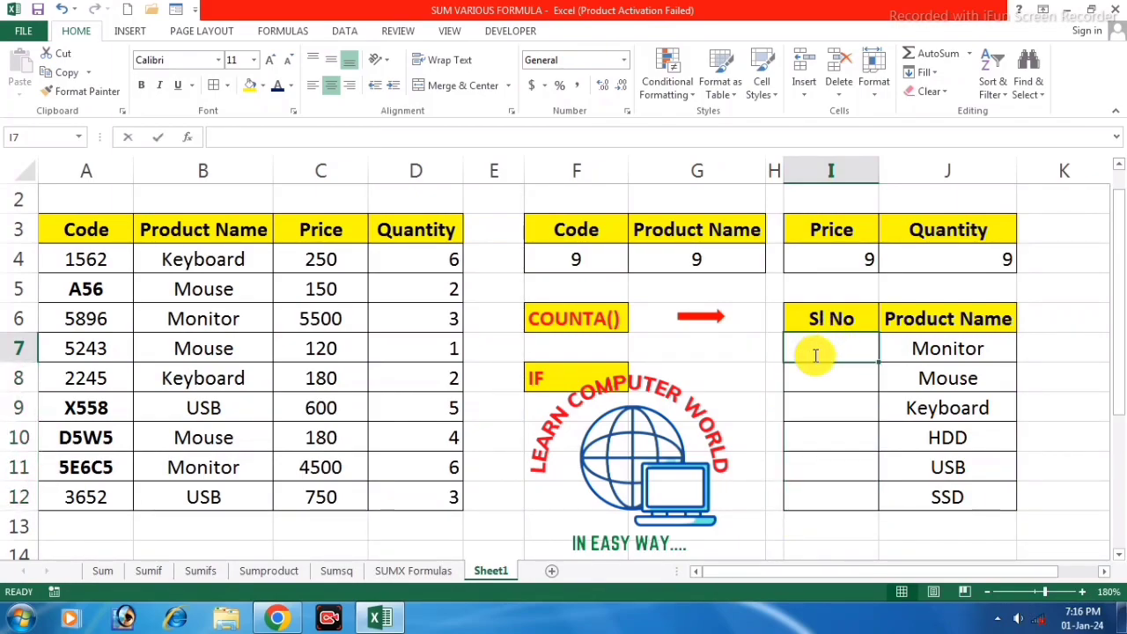
pyautogui.write('=IF')
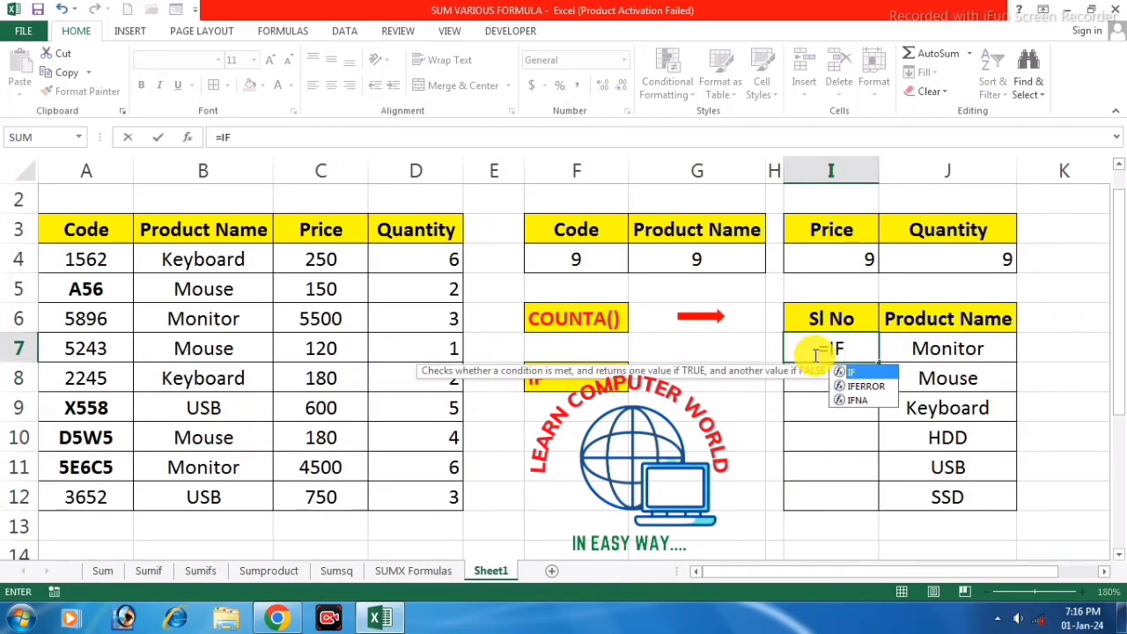
pyautogui.write('(')
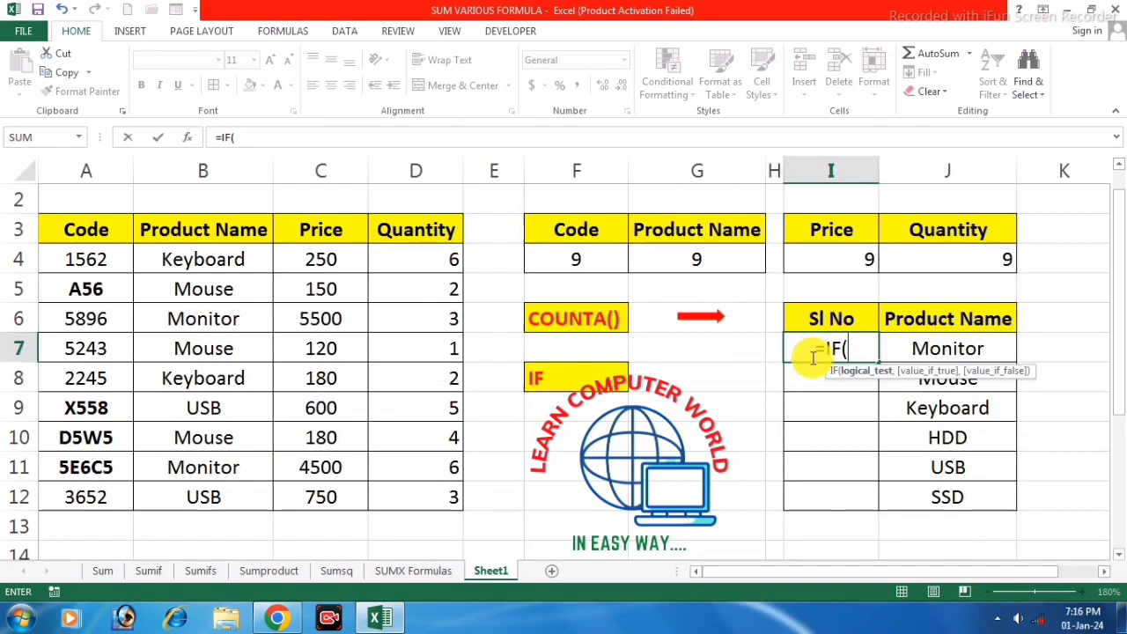
pyautogui.click(922, 352)
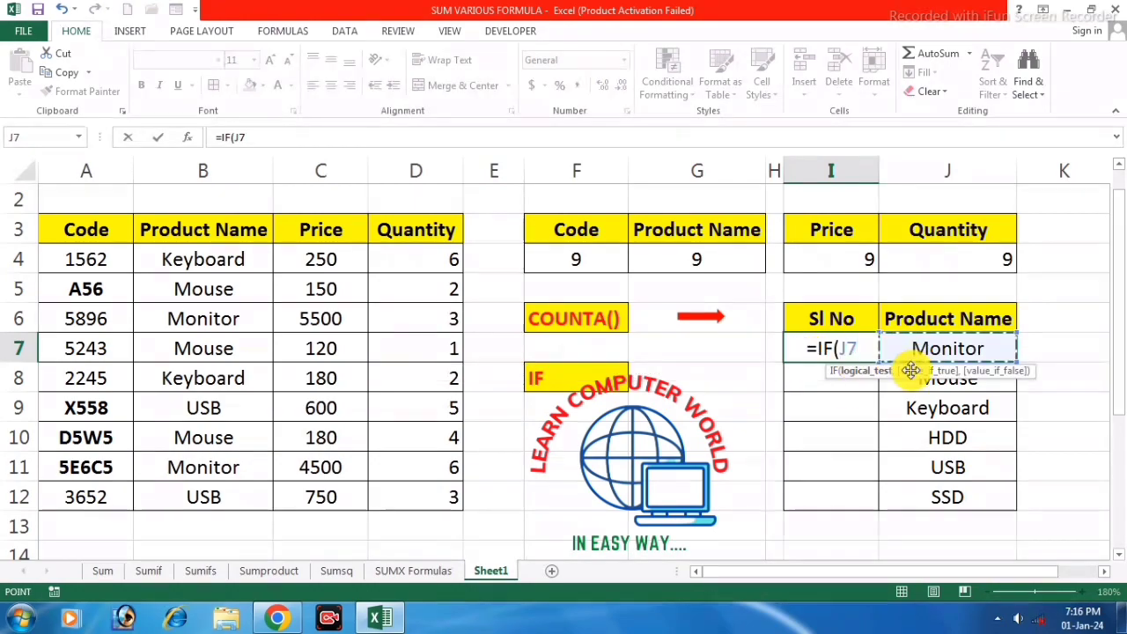
pyautogui.write('=')
pyautogui.write('""')
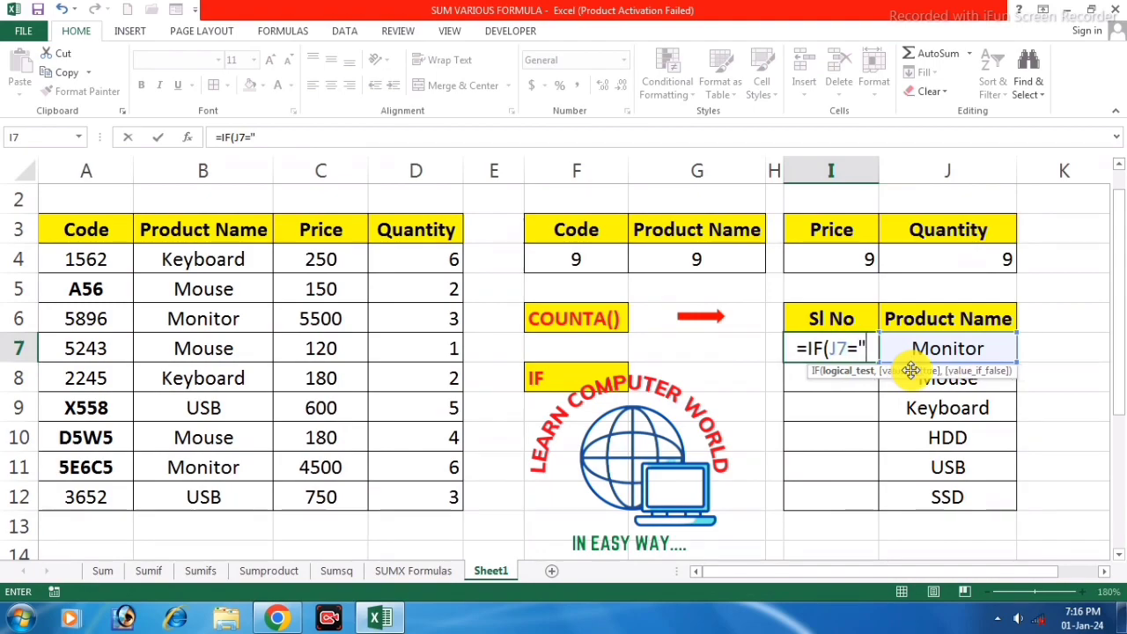
# Add an empty string "" as the value-if-true argument of the IF formula in I7.
pyautogui.write(',')
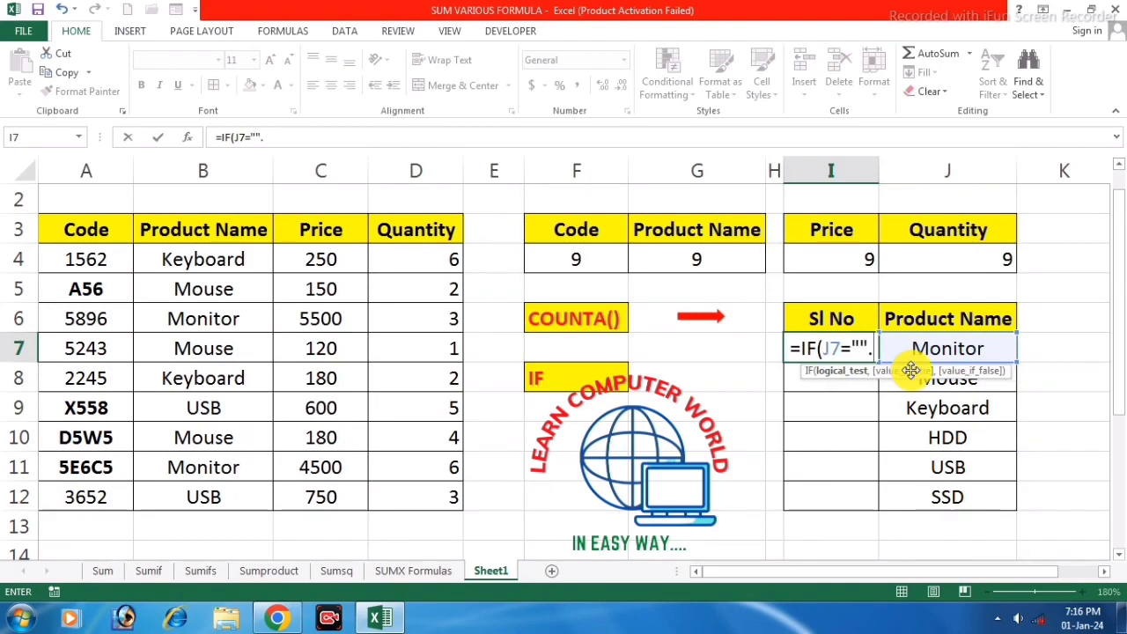
pyautogui.write('""')
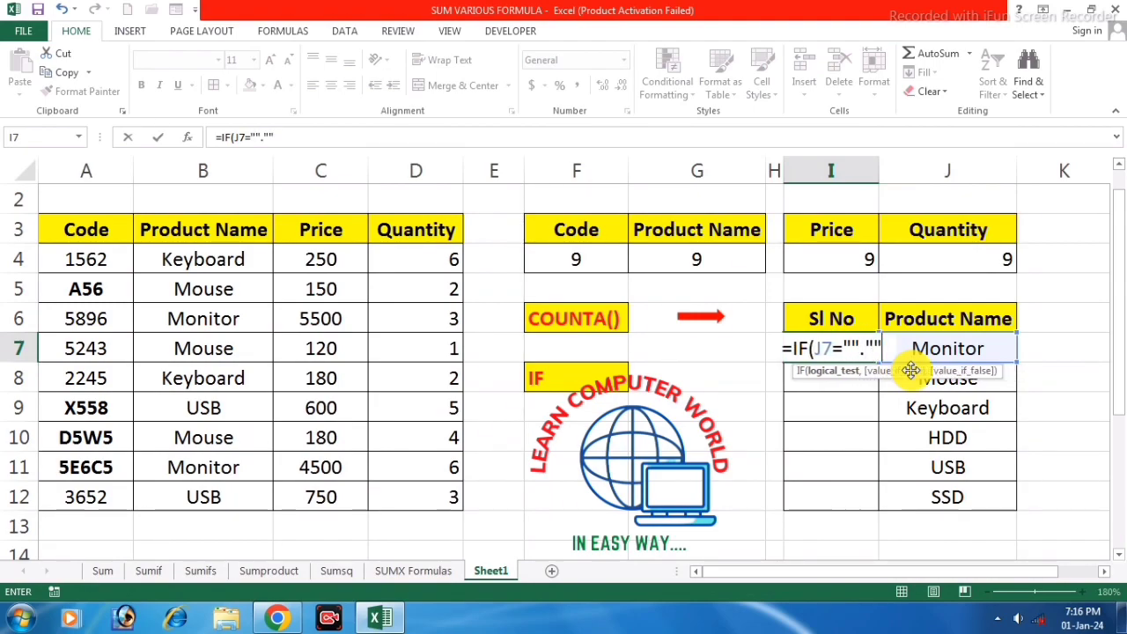
pyautogui.press('BackSpace')
pyautogui.press('BackSpace')
pyautogui.press('BackSpace')
pyautogui.write(',')
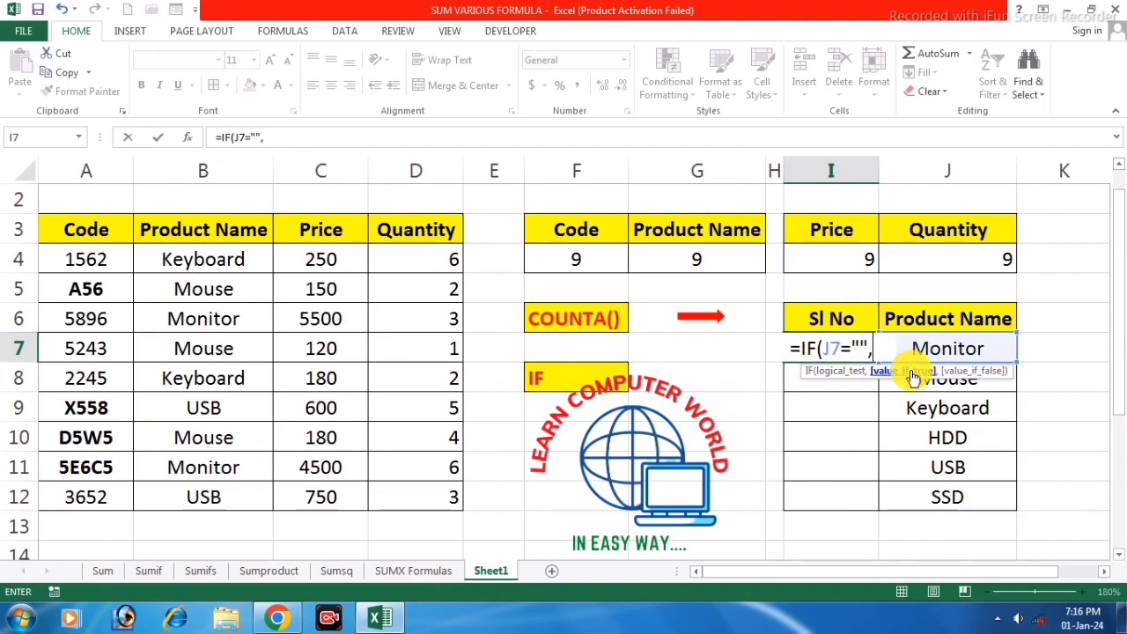
pyautogui.write('""')
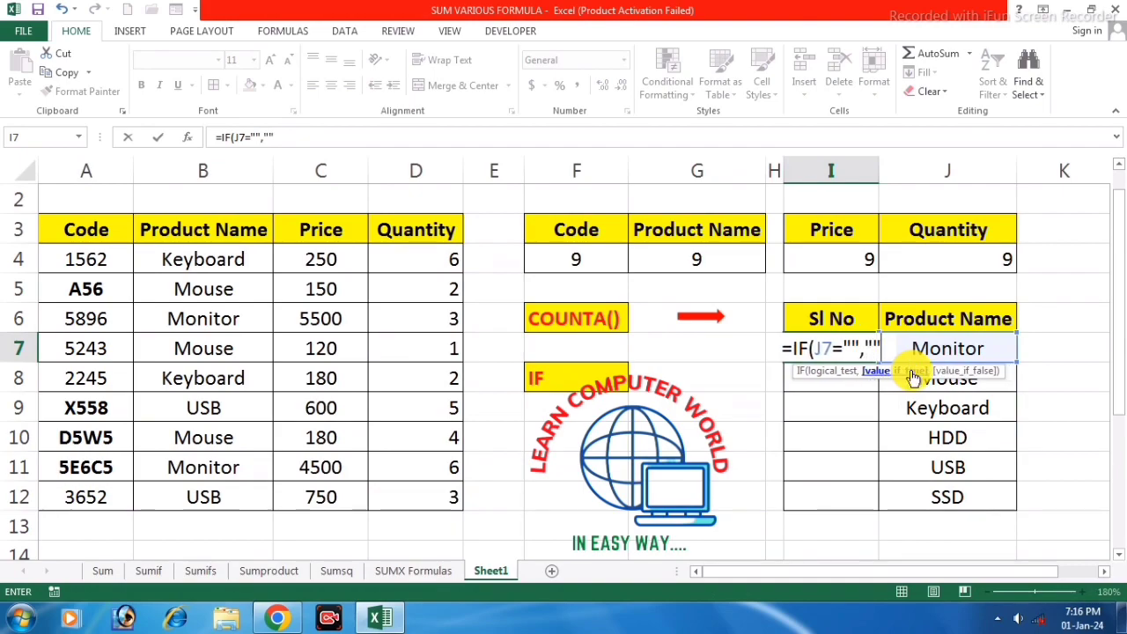
pyautogui.write(',')
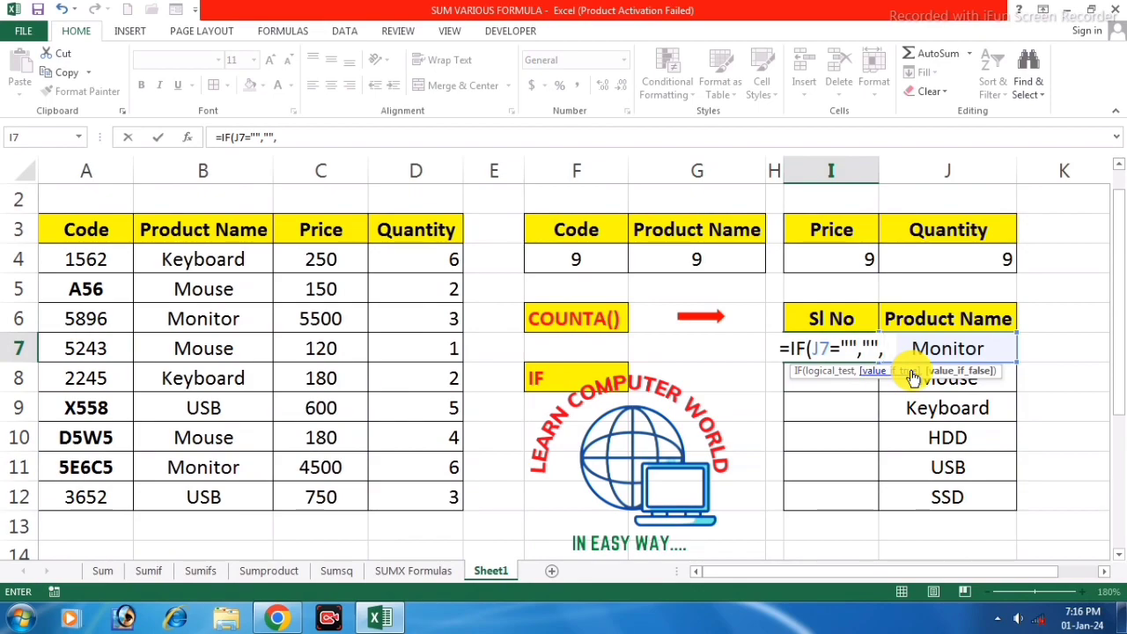
# Complete the IF formula in I7 with COUNTA($J$7:J7) as the value-if-false argument.
pyautogui.write('COUNT')
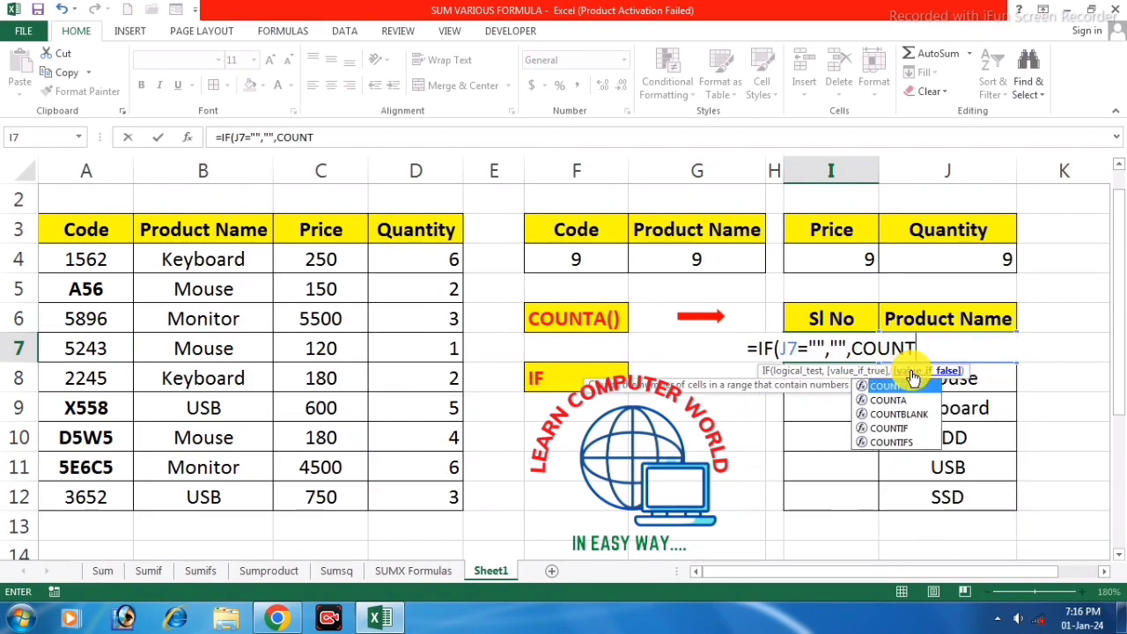
pyautogui.write('A(')
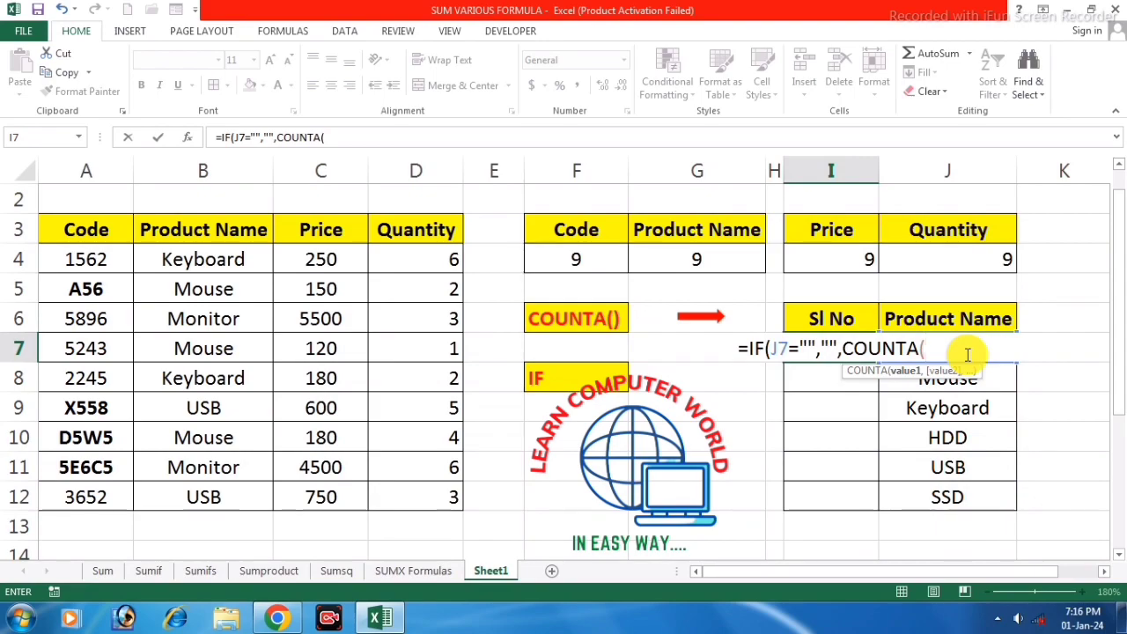
pyautogui.write('J7')
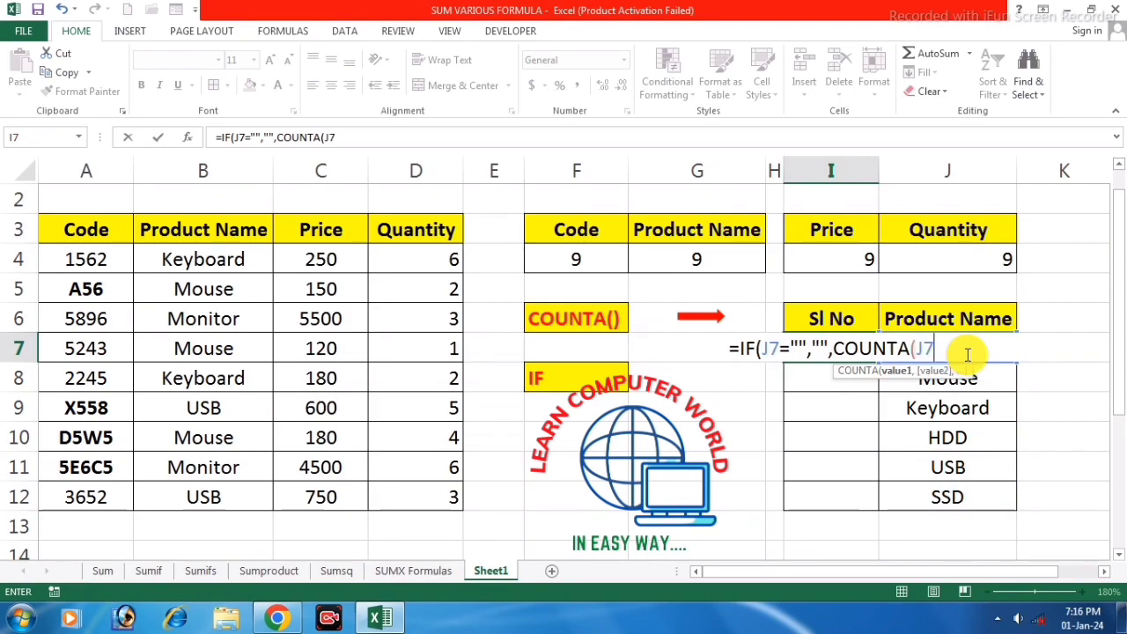
pyautogui.press('F4')
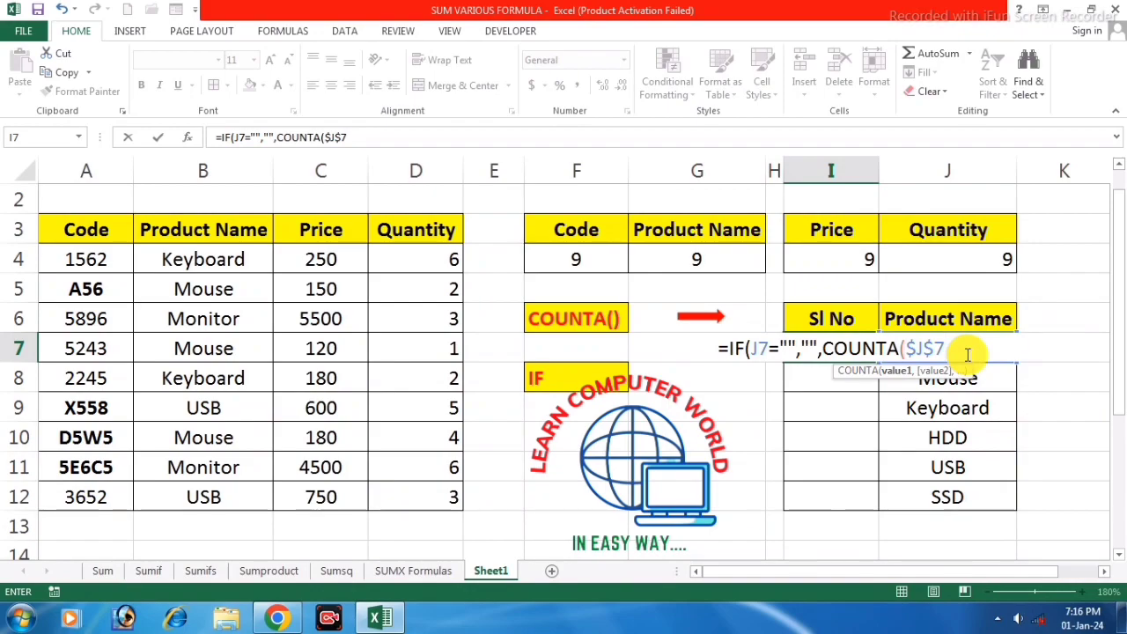
pyautogui.write(':J')
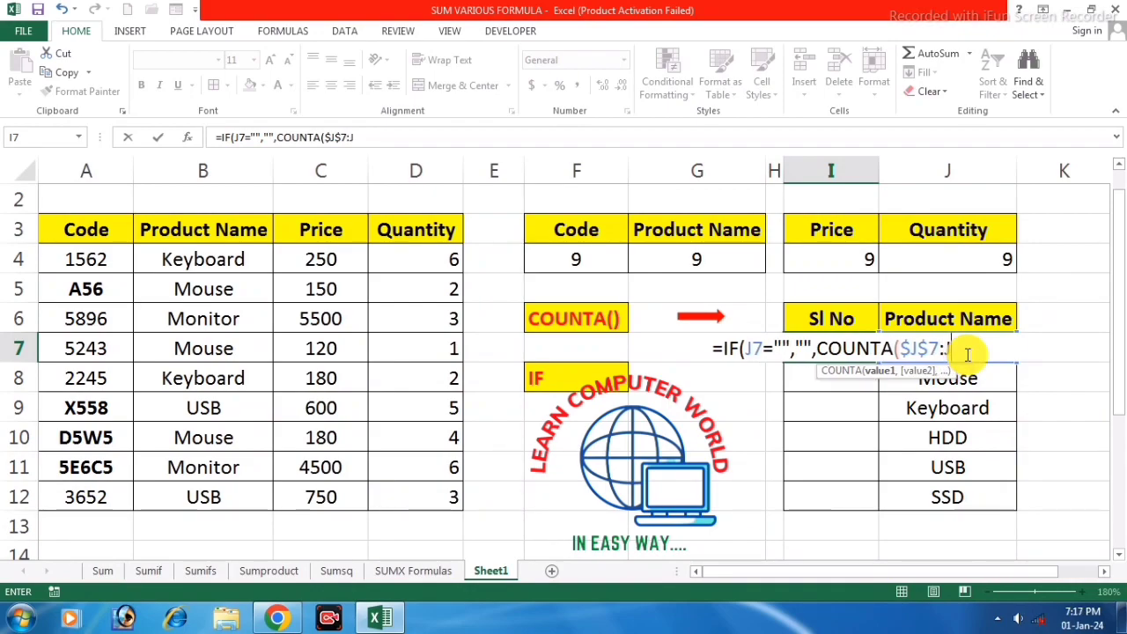
pyautogui.write('7')
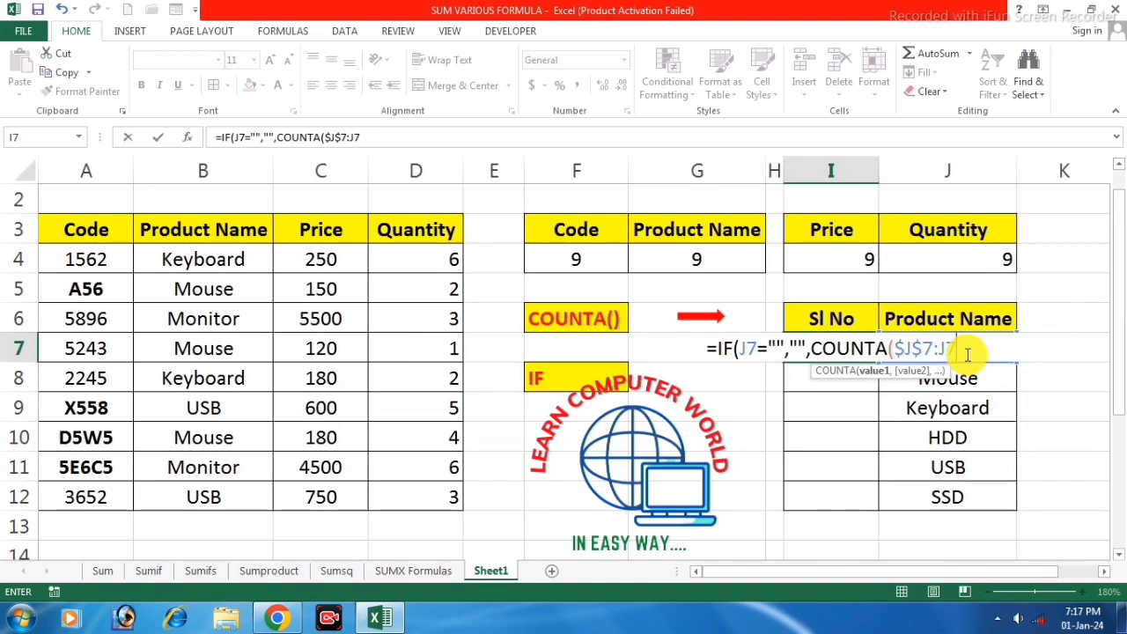
pyautogui.write(')')
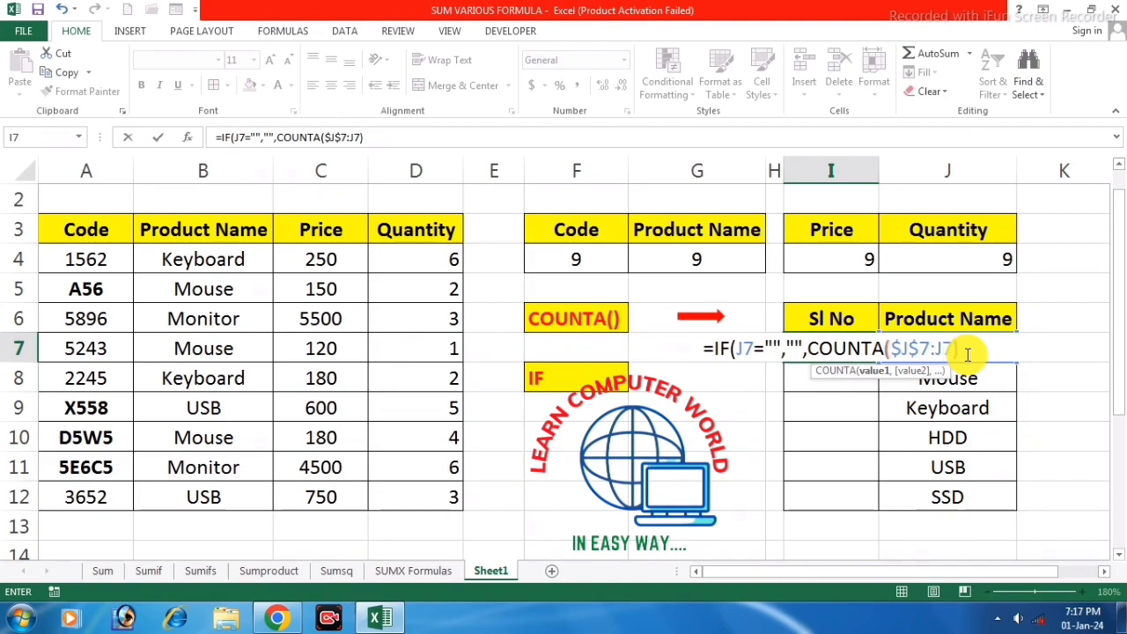
pyautogui.write(')')
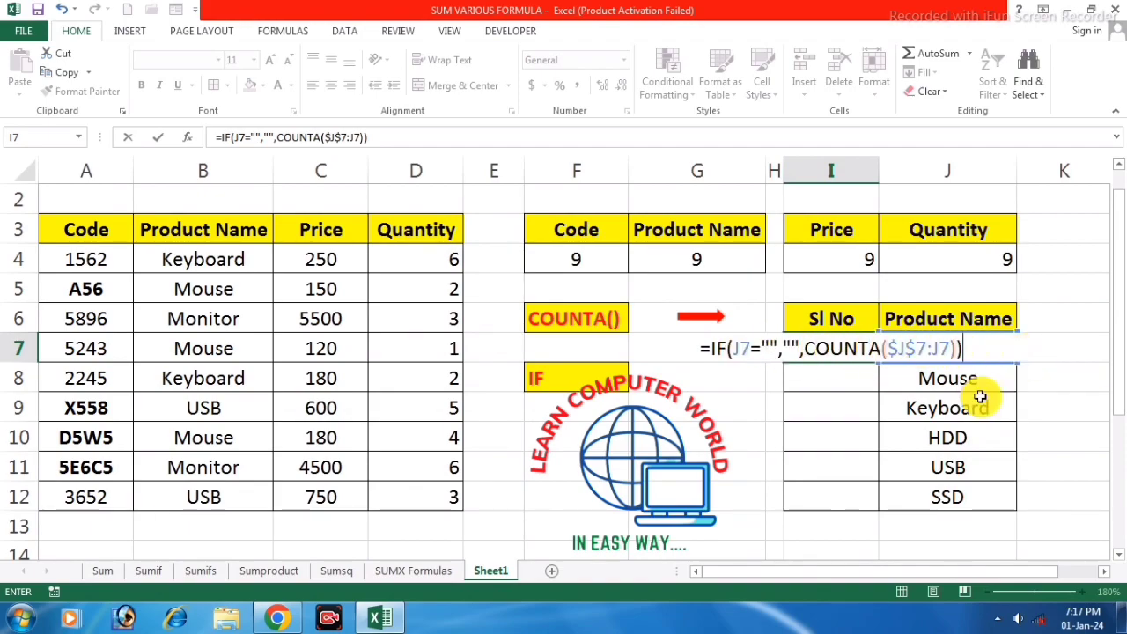
pyautogui.press('Return')
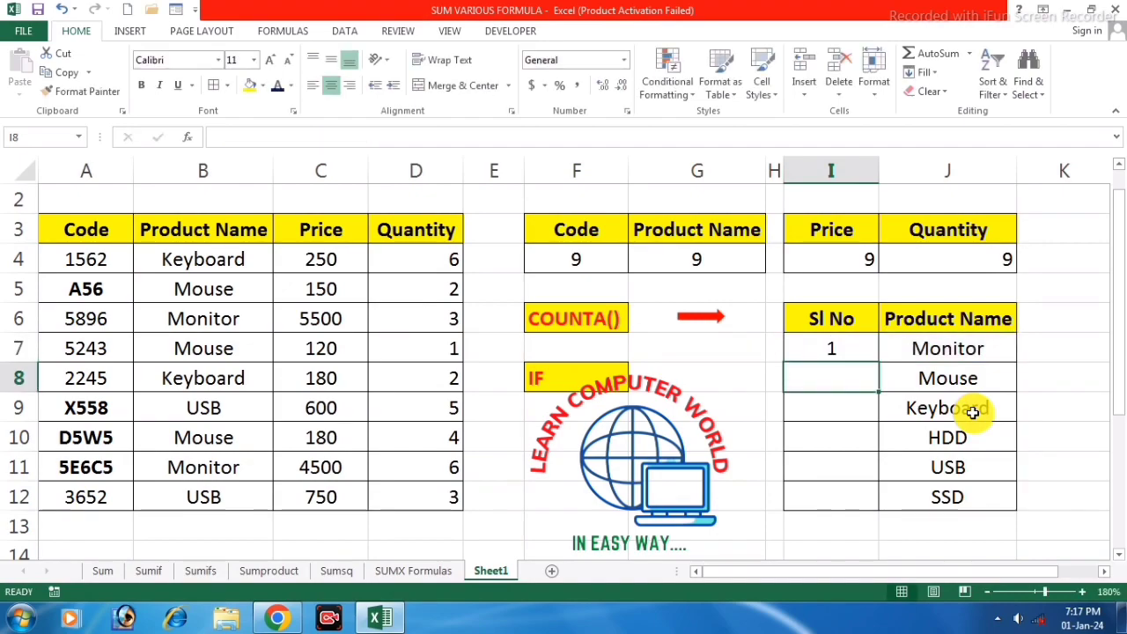
# Fill the I7 formula down to I12.
pyautogui.click(854, 352)
pyautogui.moveTo(877, 362); pyautogui.dragTo(873, 505)
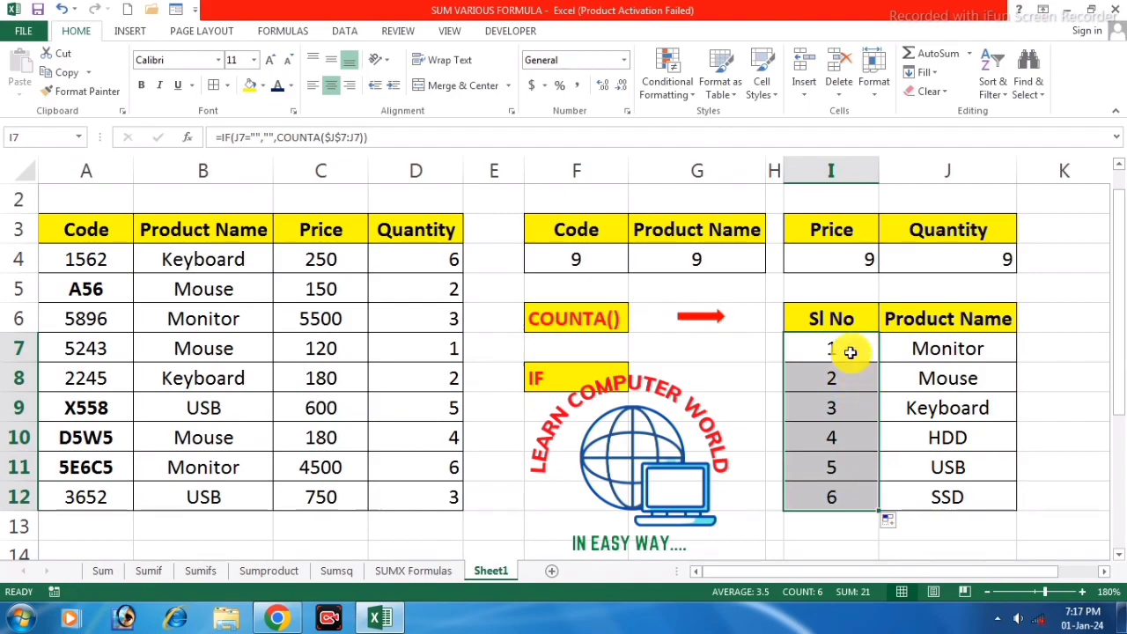
pyautogui.click(843, 525)
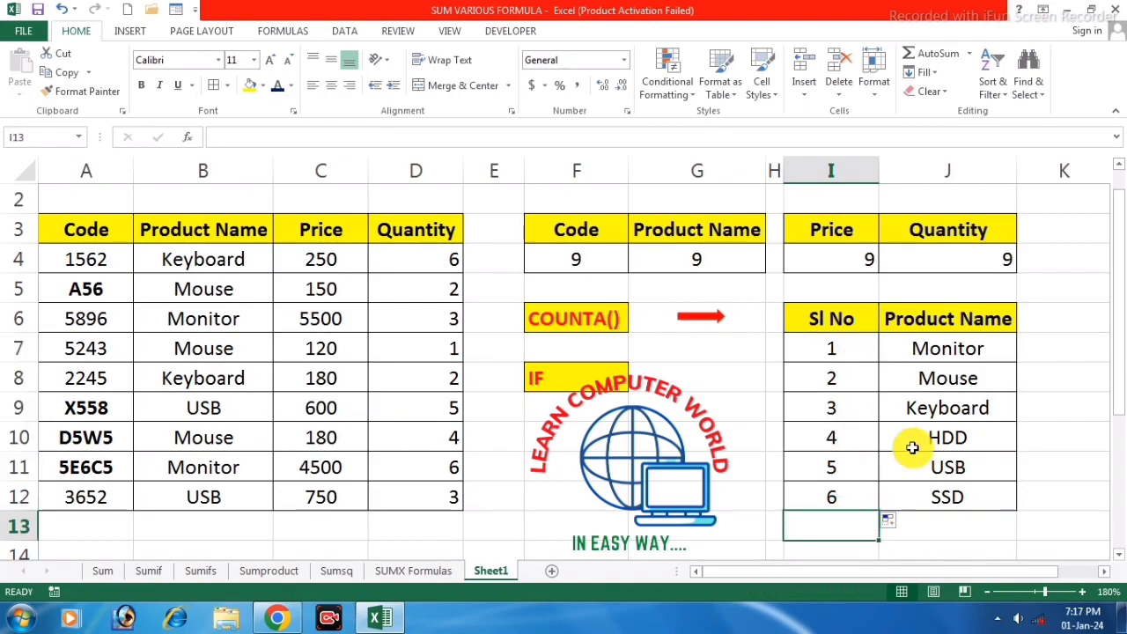
# Clear the product names Mouse in J8 and USB in J11 to test the renumbering.
pyautogui.click(946, 378)
pyautogui.press('Delete')
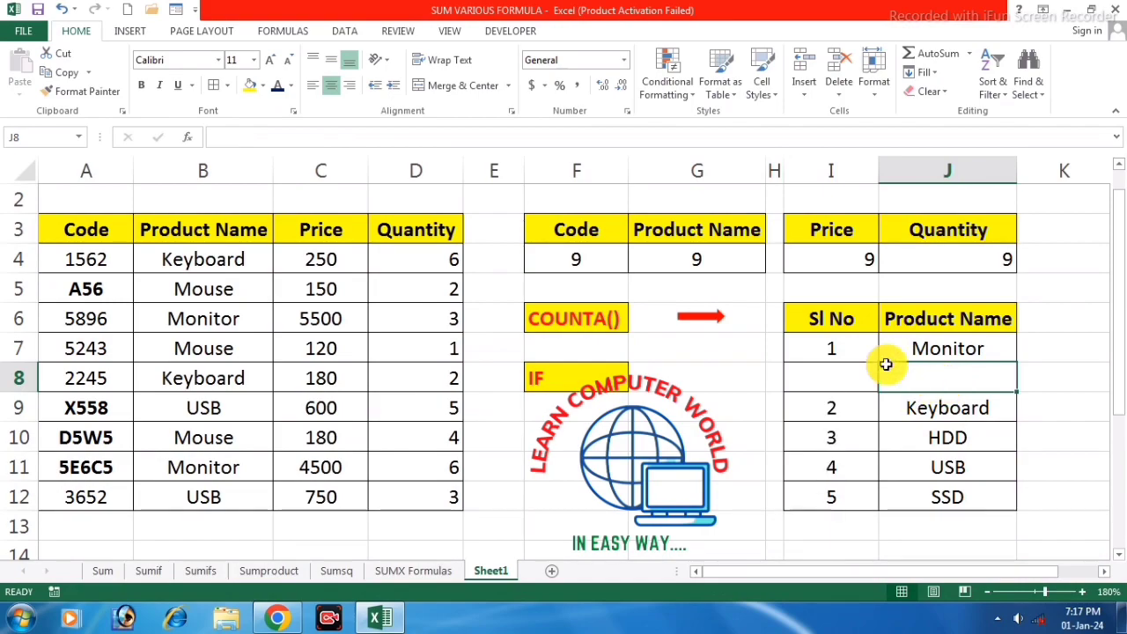
pyautogui.click(946, 458)
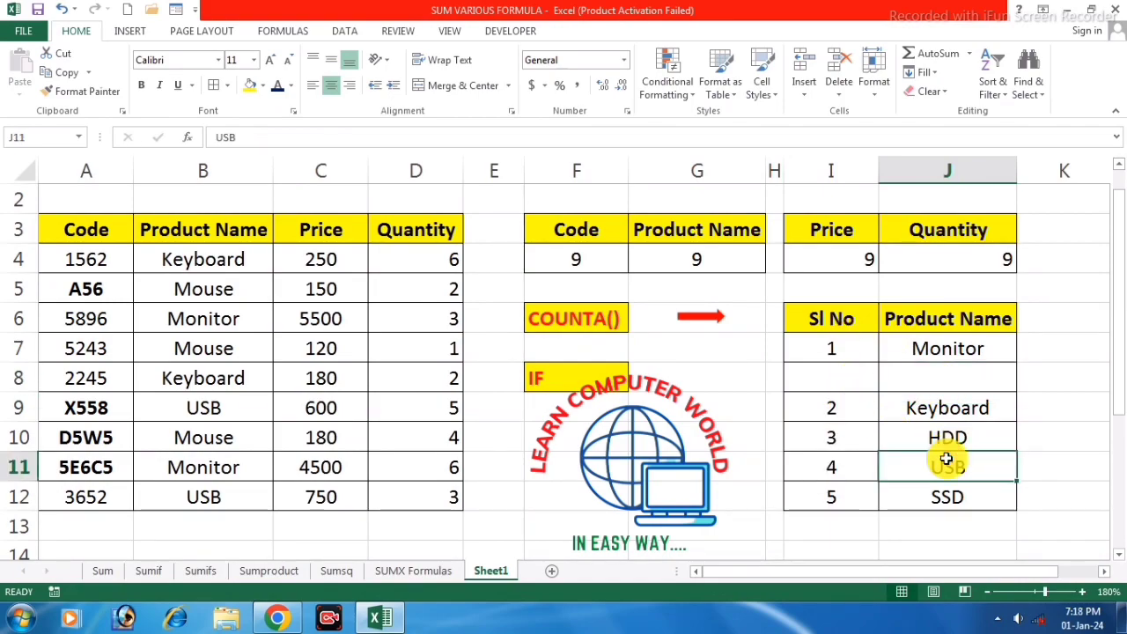
pyautogui.press('Delete')
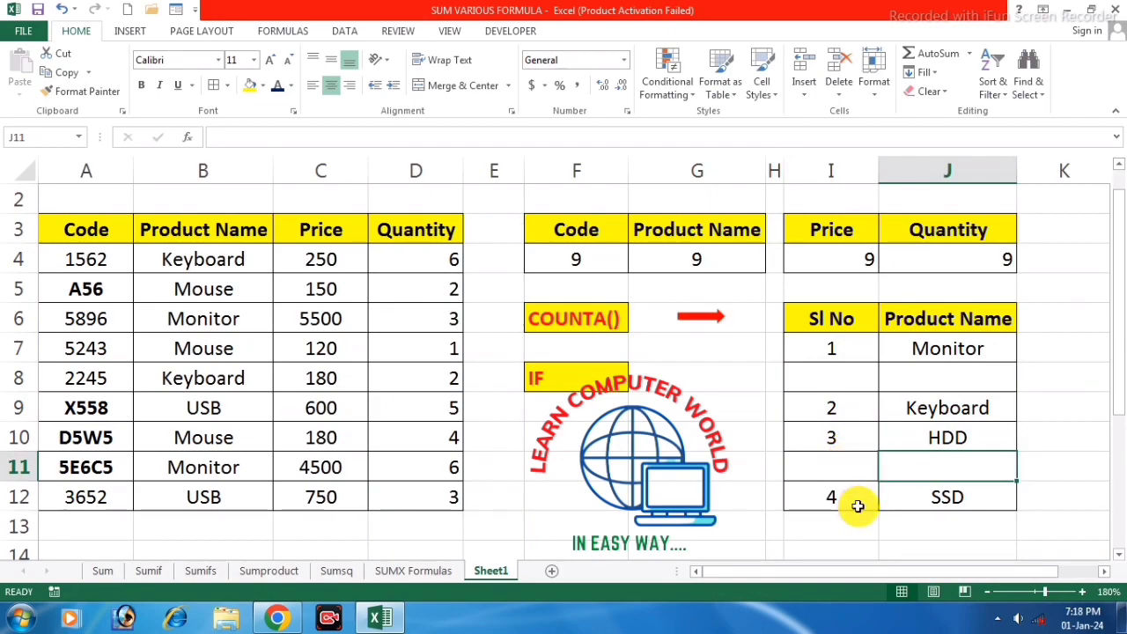
# Re-enter Mouse as the product name in J8.
pyautogui.click(903, 377)
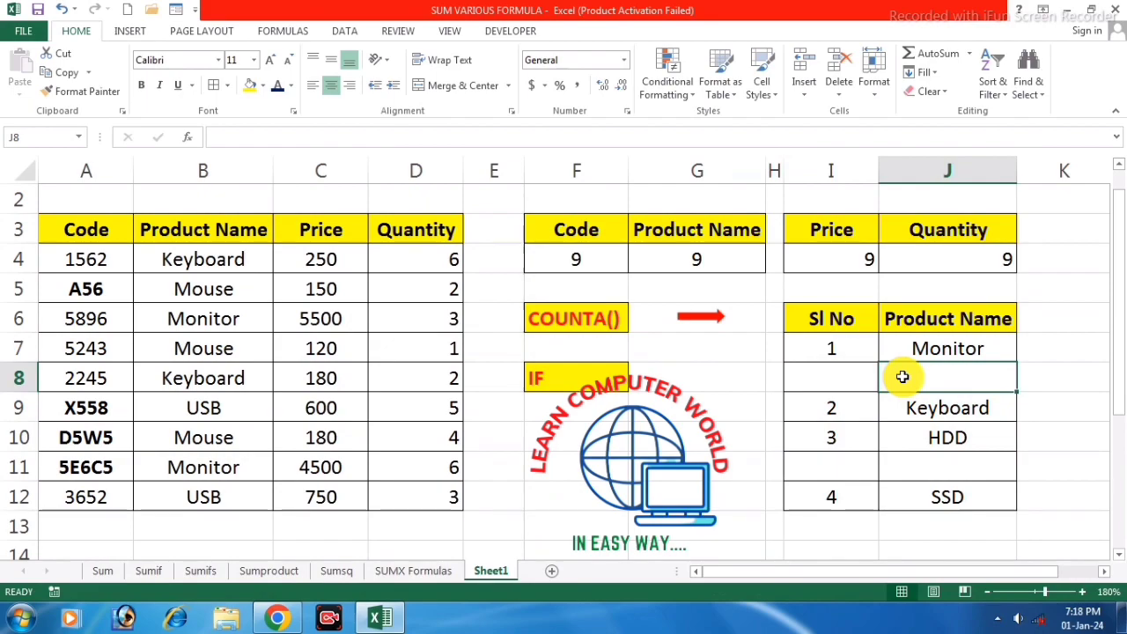
pyautogui.write('mOU')
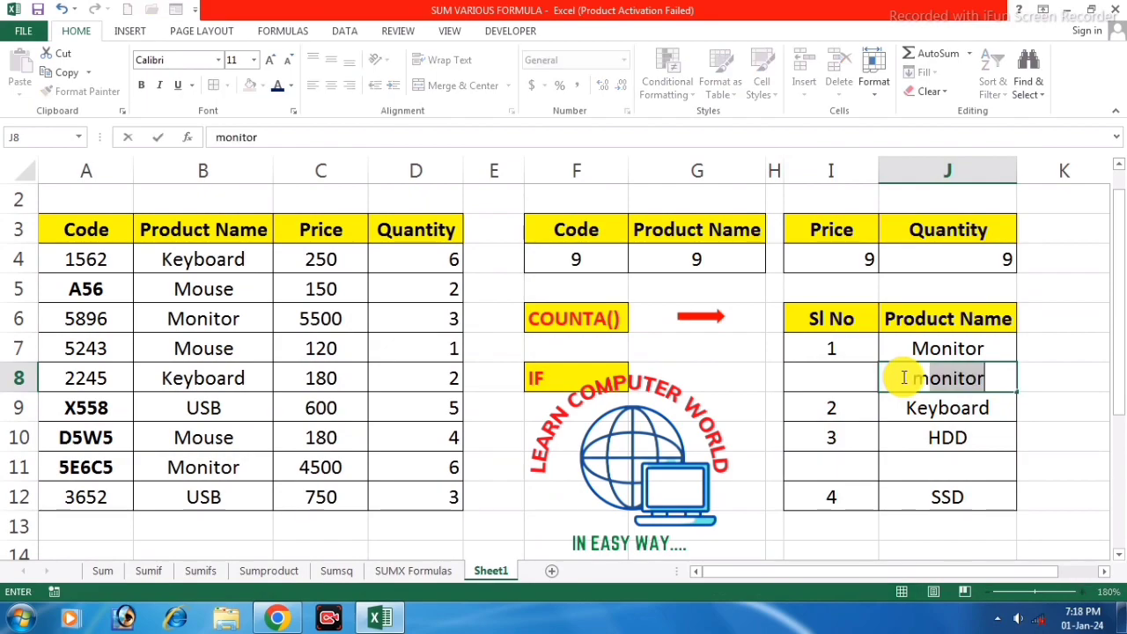
pyautogui.write('SE')
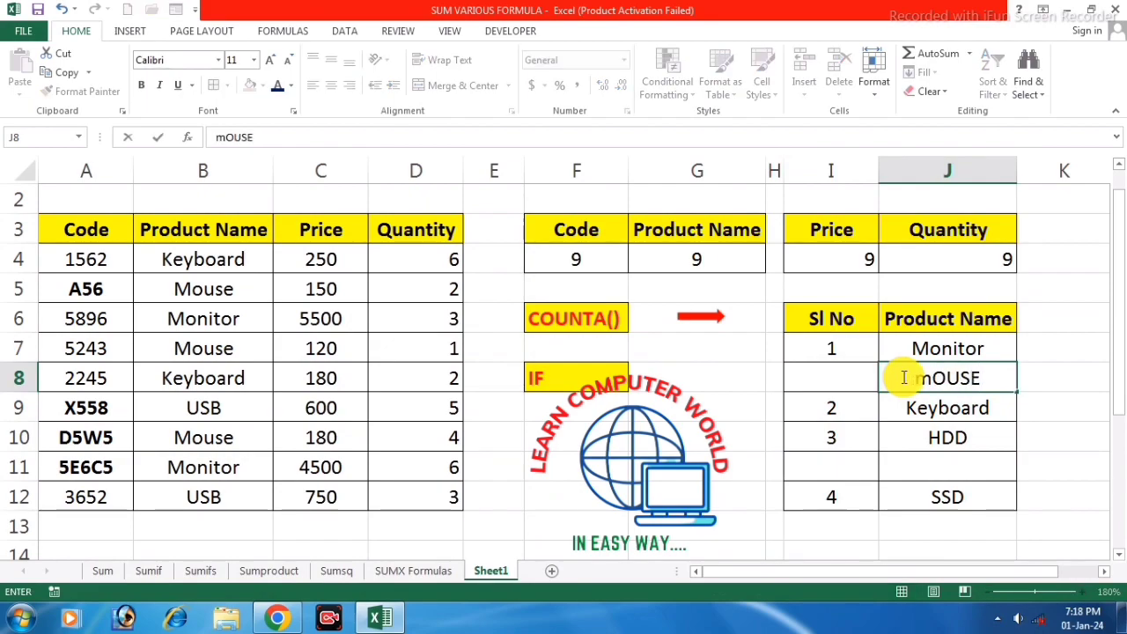
pyautogui.press('Return')
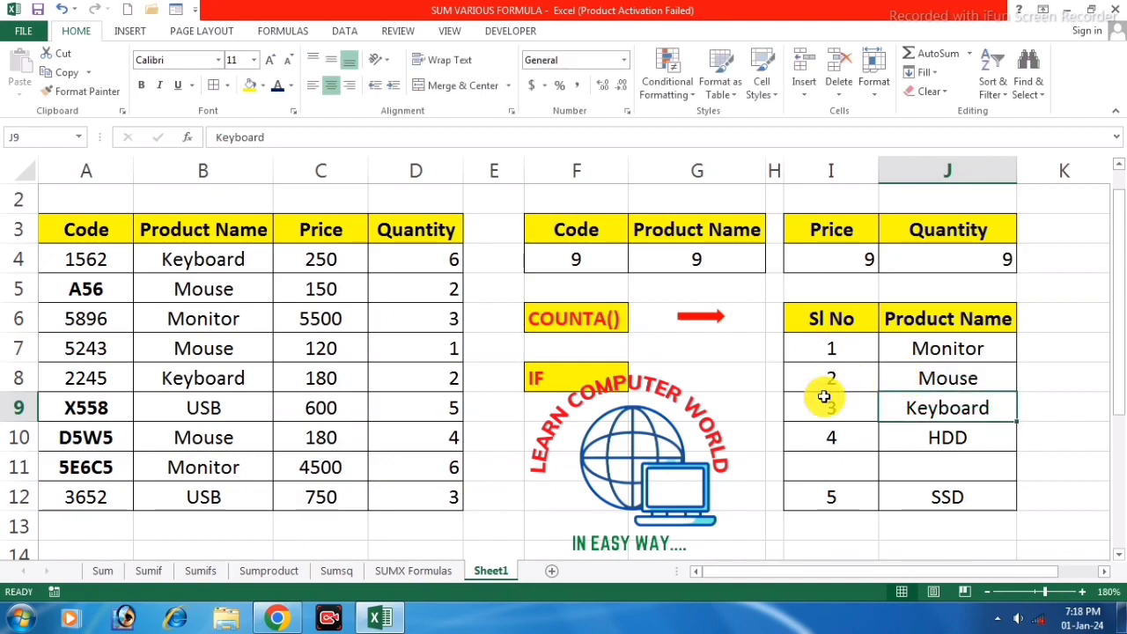